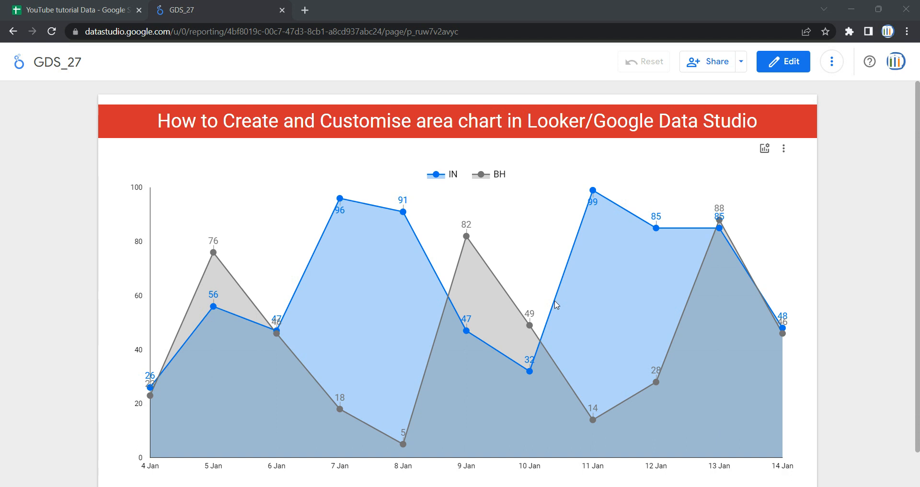
# - Open the GDS_27 report for editing and add a new blank page
pyautogui.moveTo(615, 278)
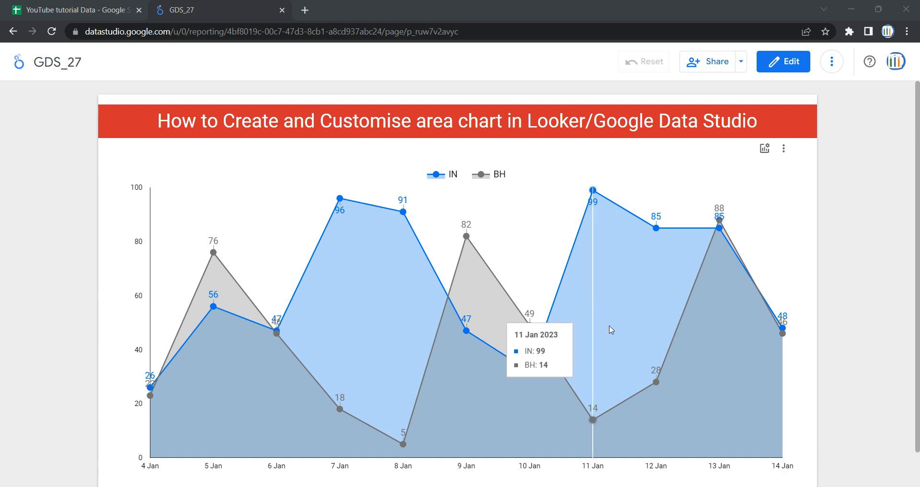
pyautogui.moveTo(645, 328)
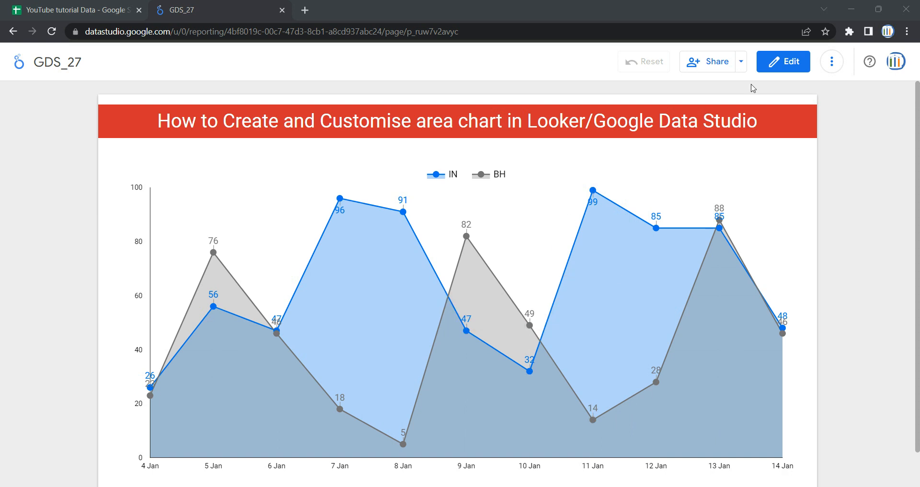
pyautogui.click(770, 67)
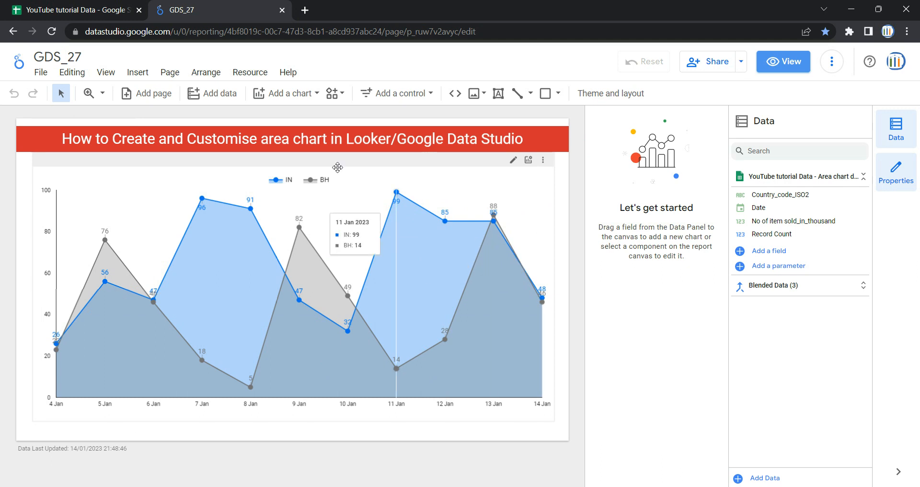
pyautogui.click(147, 93)
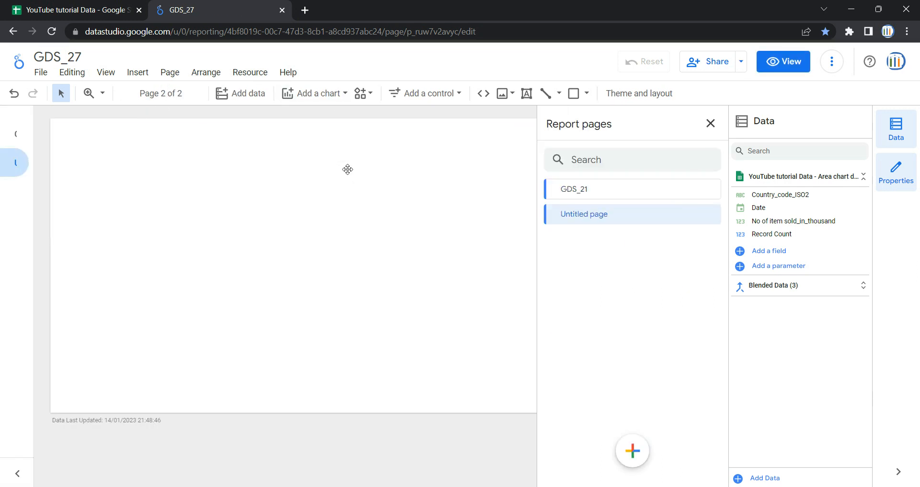
# - Copy the red title banner from page 1 onto the blank page 2
pyautogui.click(13, 141)
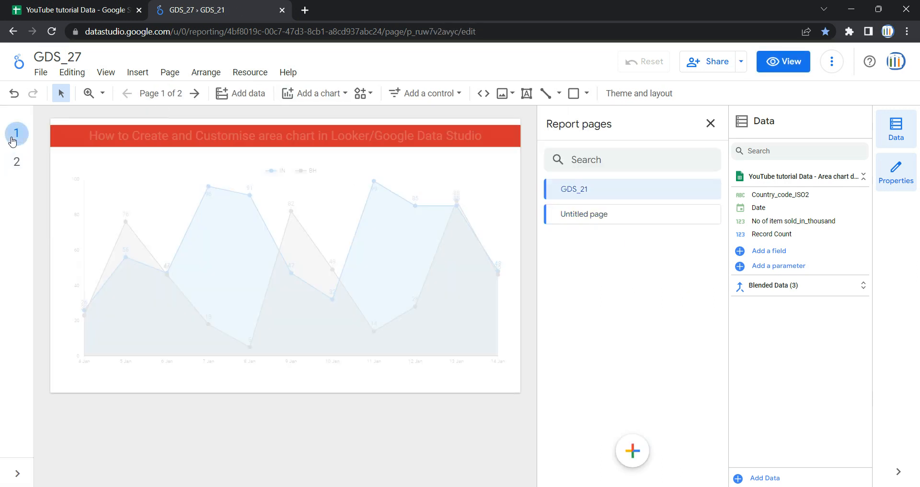
pyautogui.click(260, 130)
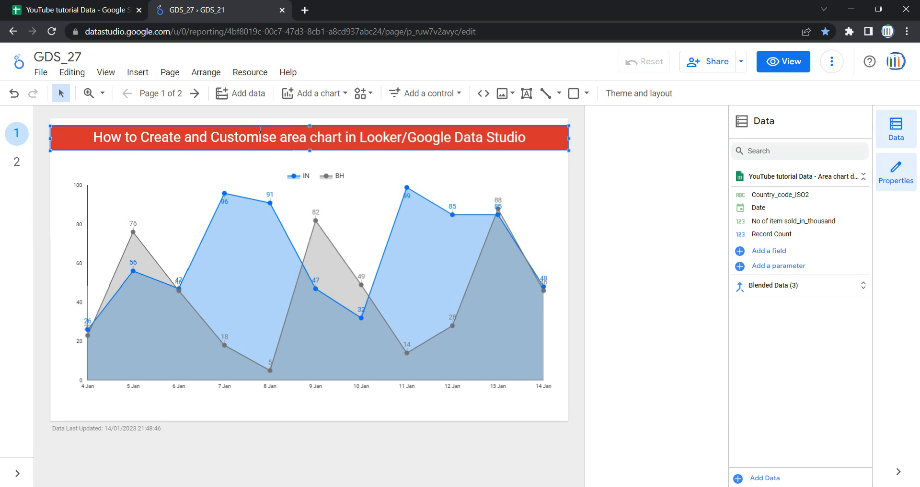
pyautogui.click(16, 161)
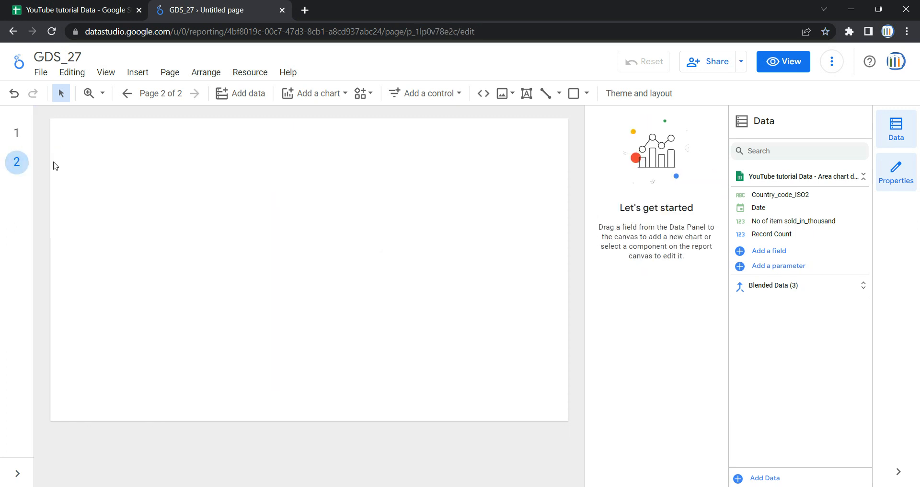
pyautogui.hotkey('ctrl', 'v')
pyautogui.click(254, 178)
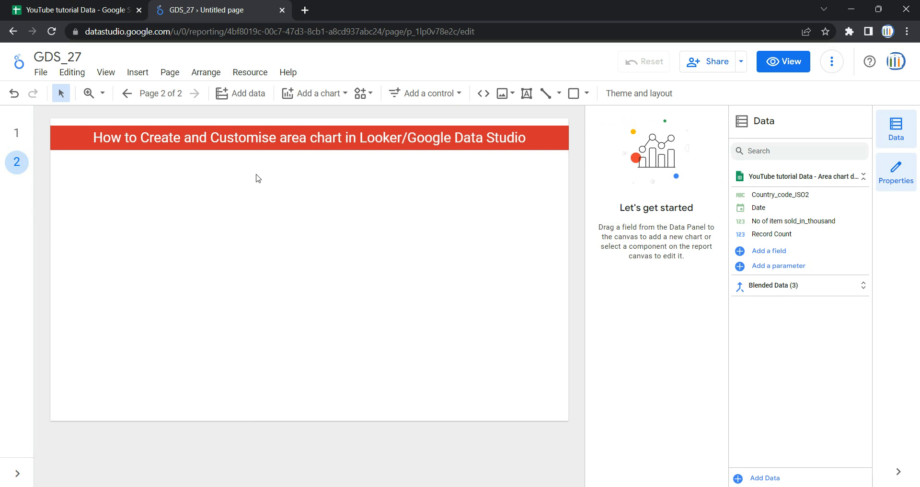
# - Insert an unstacked area chart below the title banner and enlarge it across most of the page width
pyautogui.click(341, 93)
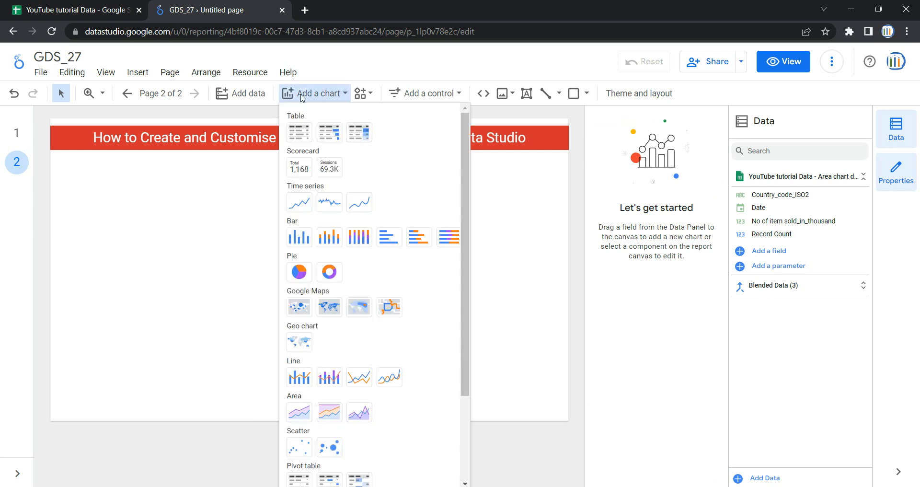
pyautogui.click(357, 415)
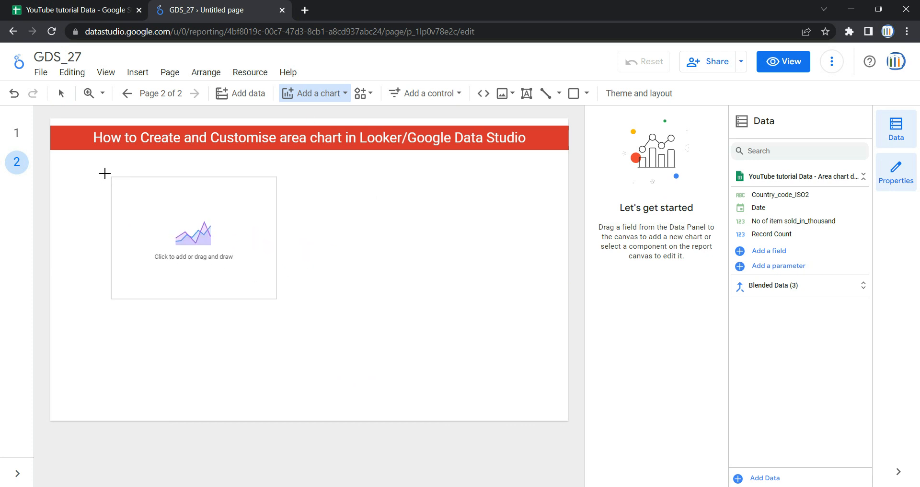
pyautogui.click(101, 173)
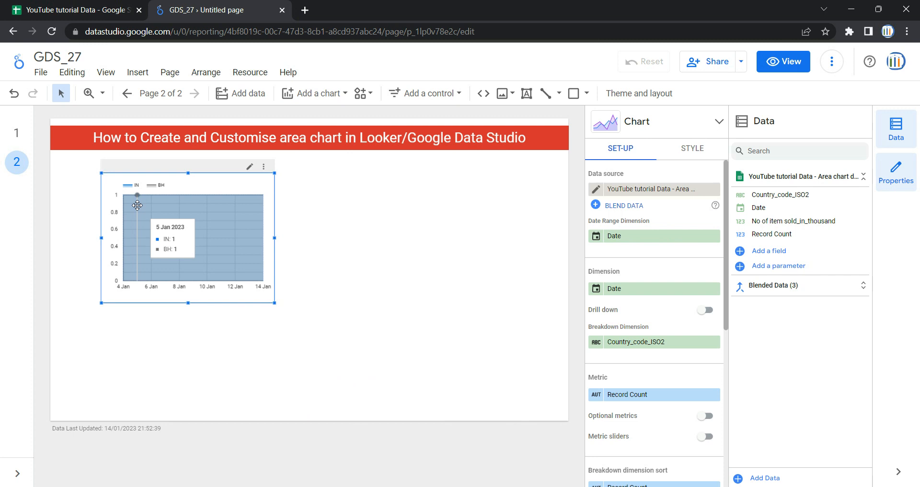
pyautogui.moveTo(275, 302); pyautogui.dragTo(481, 323)
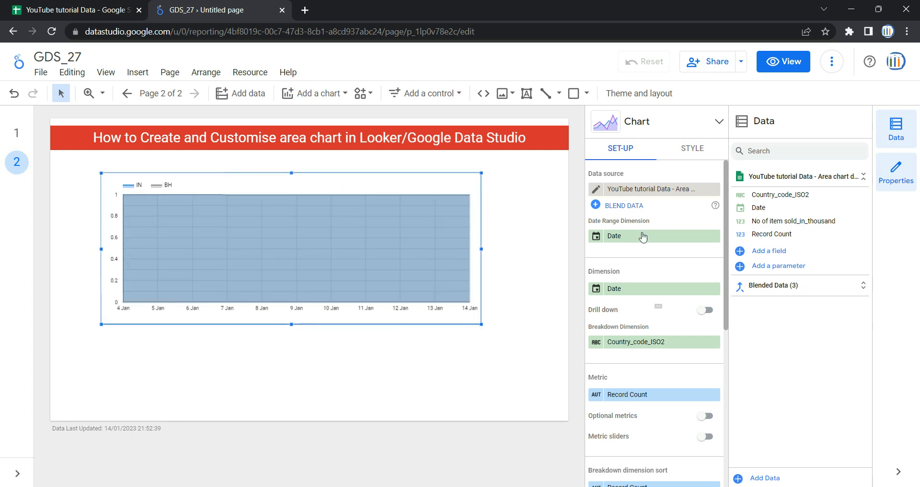
# - Look through the area chart's set-up and style properties, and shift the chart toward the page's left margin
pyautogui.scroll(-6, 657, 348)
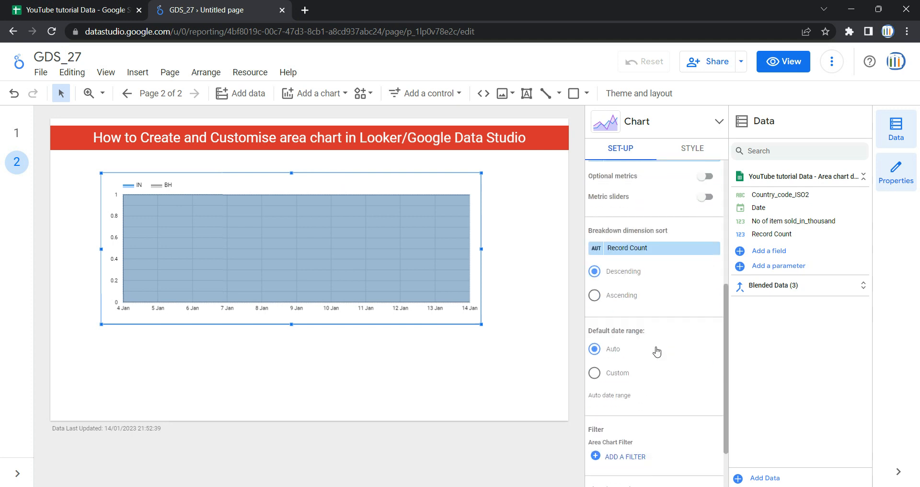
pyautogui.scroll(6, 656, 350)
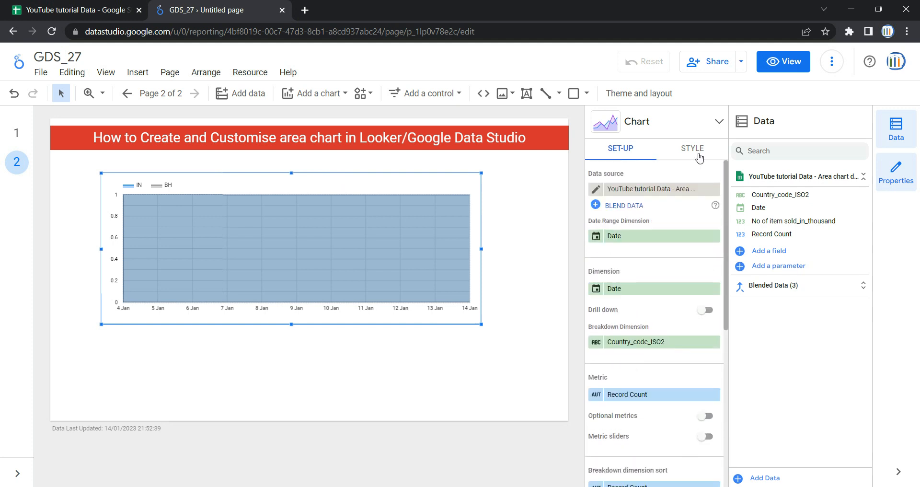
pyautogui.click(691, 151)
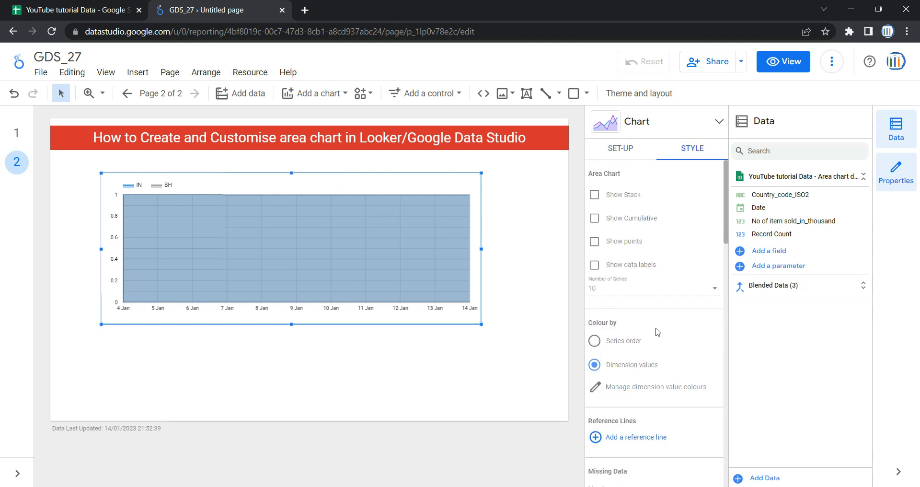
pyautogui.click(622, 154)
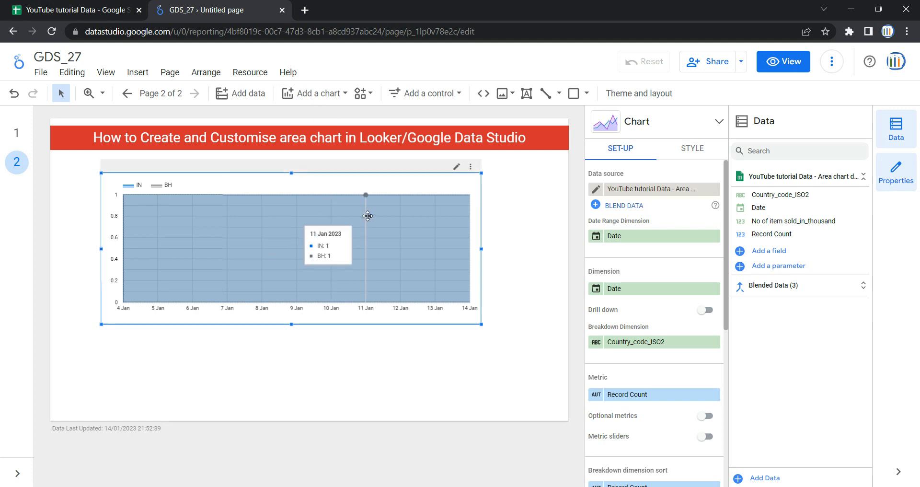
pyautogui.moveTo(380, 170); pyautogui.dragTo(347, 168)
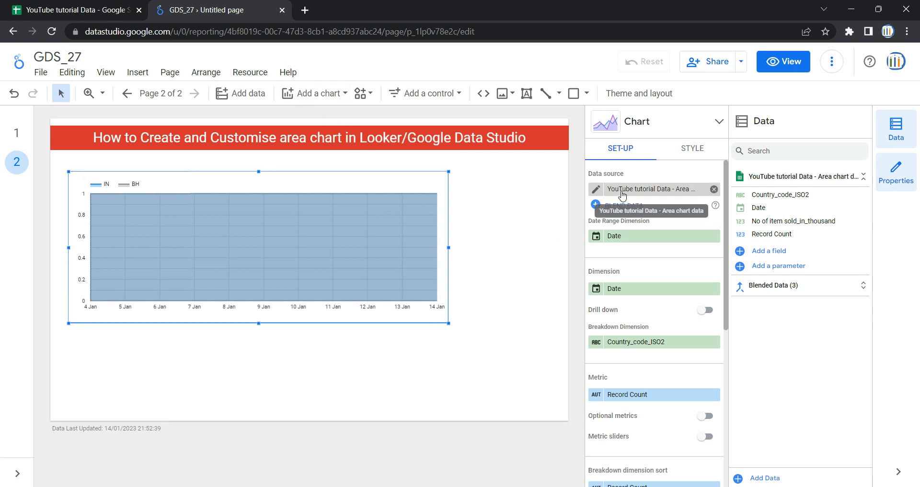
# - Examine the data sources available for the chart and the connectors offered for adding data to the report
pyautogui.click(785, 178)
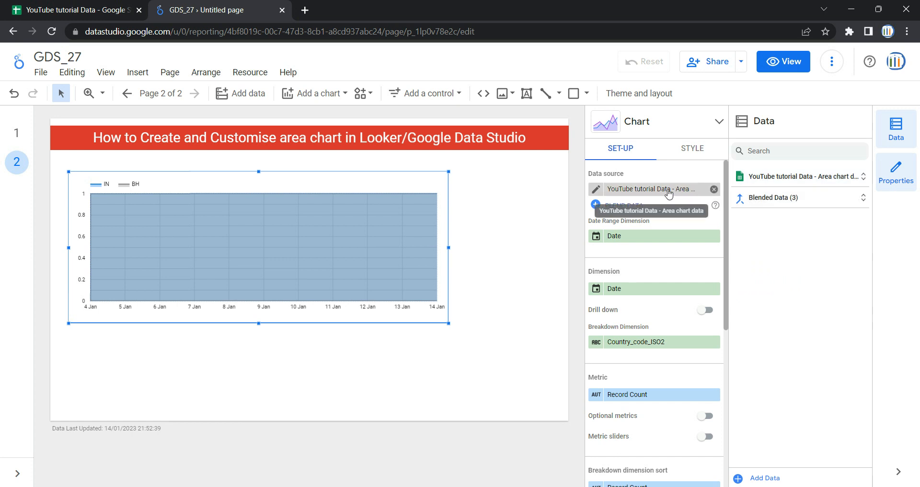
pyautogui.click(640, 191)
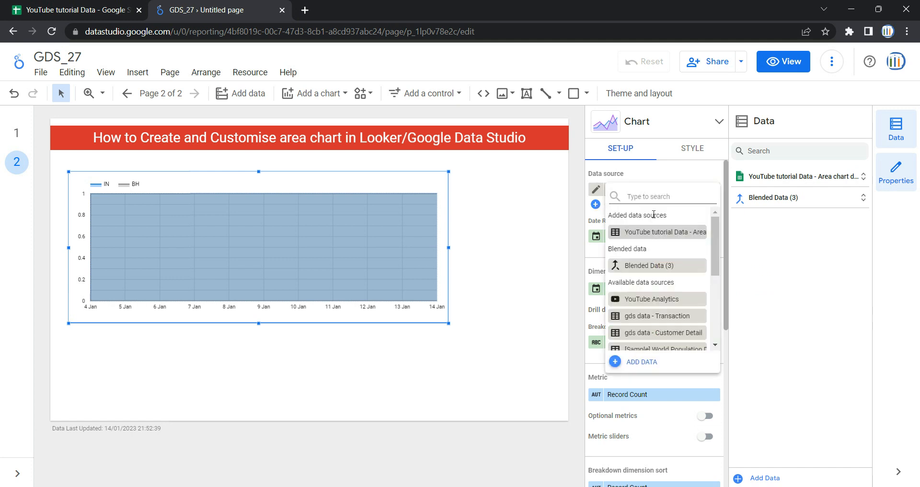
pyautogui.scroll(-5, 656, 284)
pyautogui.scroll(5, 659, 282)
pyautogui.click(650, 362)
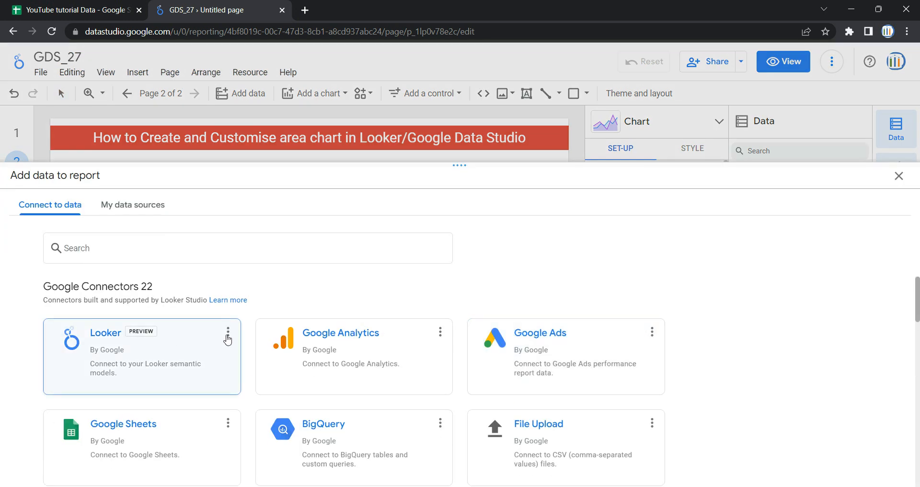
pyautogui.scroll(-5, 286, 411)
pyautogui.scroll(2, 139, 257)
pyautogui.scroll(5, 150, 379)
pyautogui.scroll(-2, 197, 360)
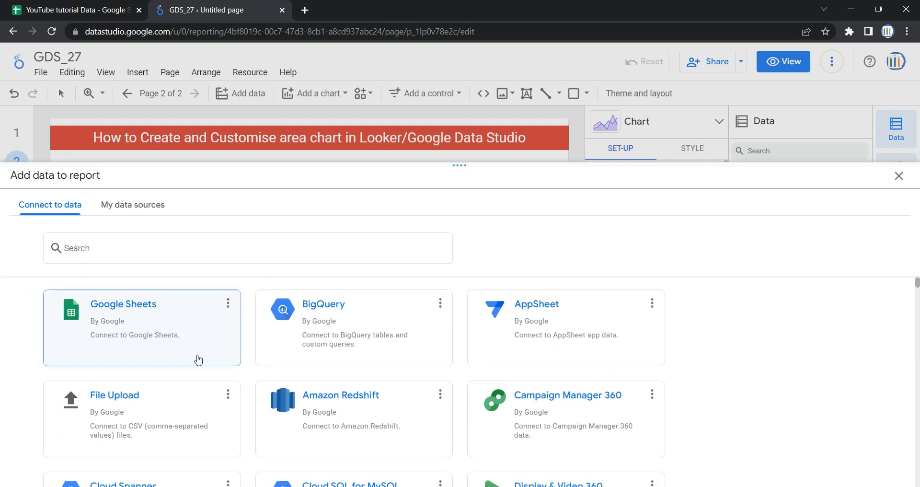
pyautogui.click(898, 176)
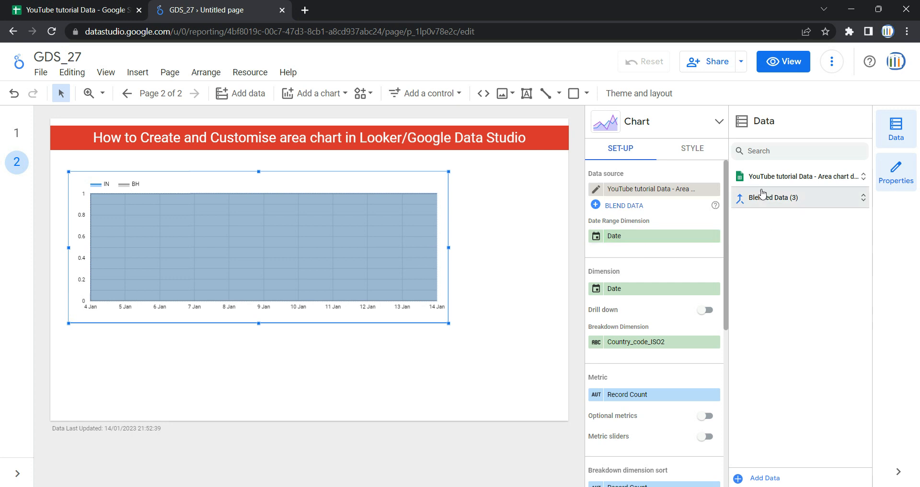
# - Assign Date as the chart's date range dimension and try switching drill down on and off
pyautogui.click(863, 179)
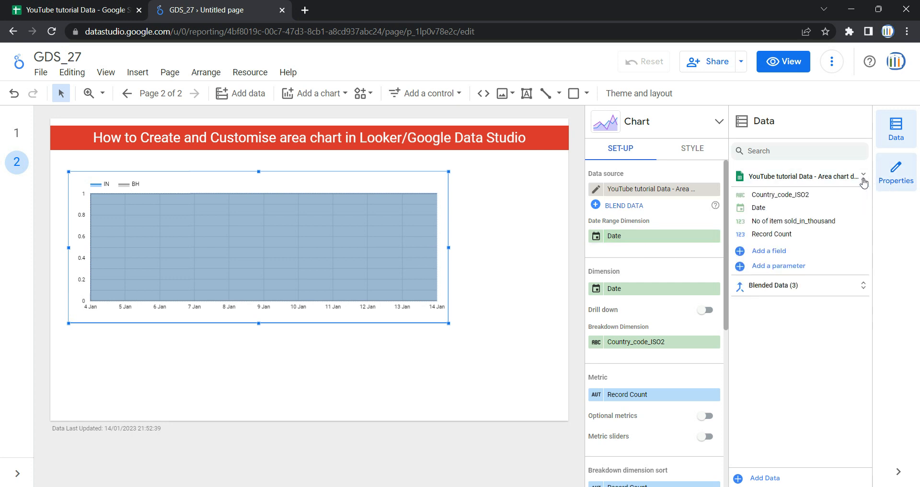
pyautogui.moveTo(768, 212); pyautogui.dragTo(610, 232)
pyautogui.click(708, 310)
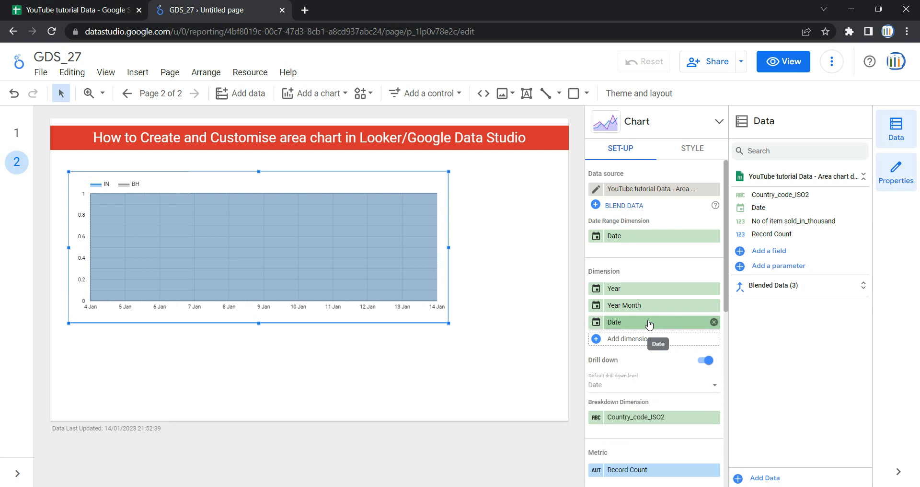
pyautogui.click(704, 361)
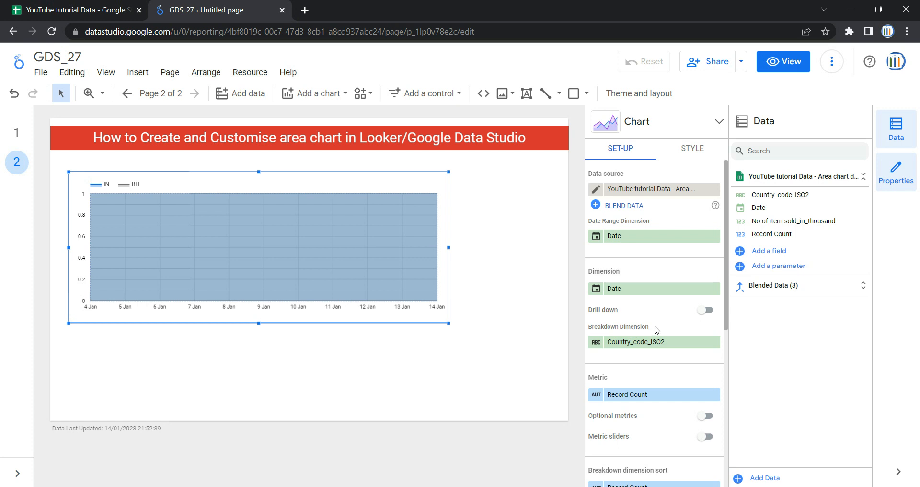
# - Replace the chart's Record Count metric with No of item sold_in_thousand
pyautogui.scroll(-1, 656, 330)
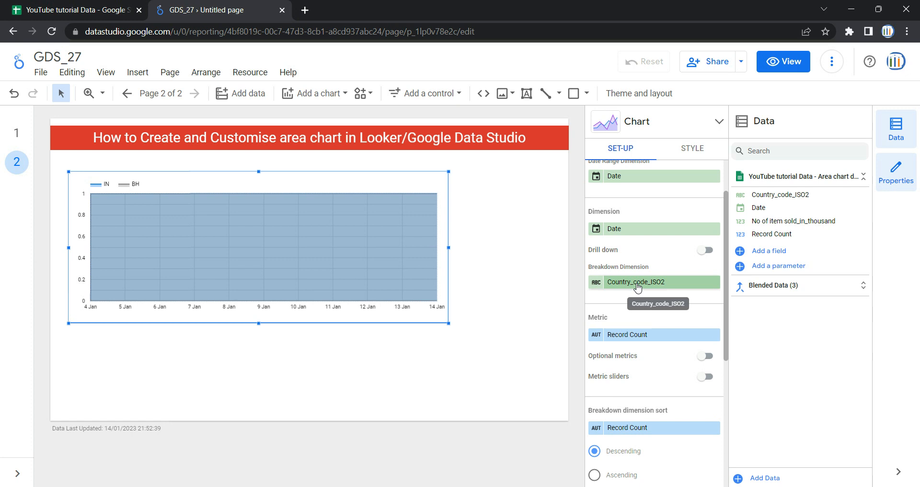
pyautogui.click(633, 339)
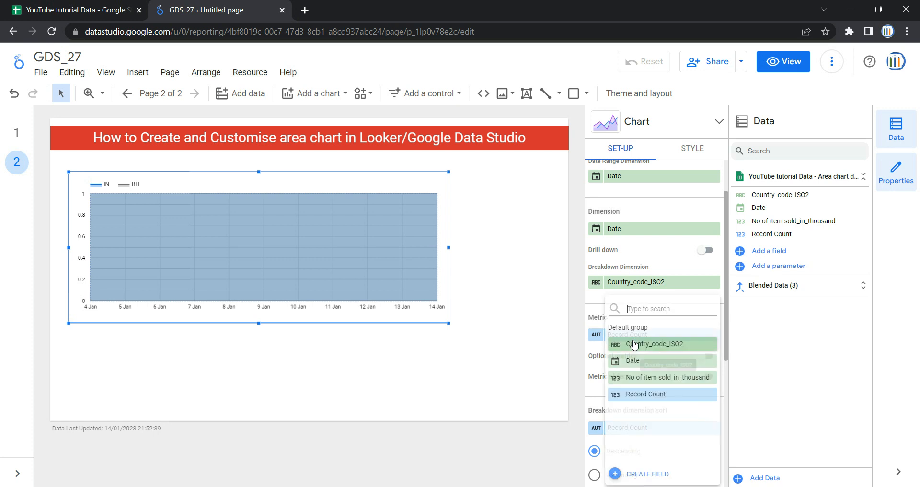
pyautogui.click(656, 378)
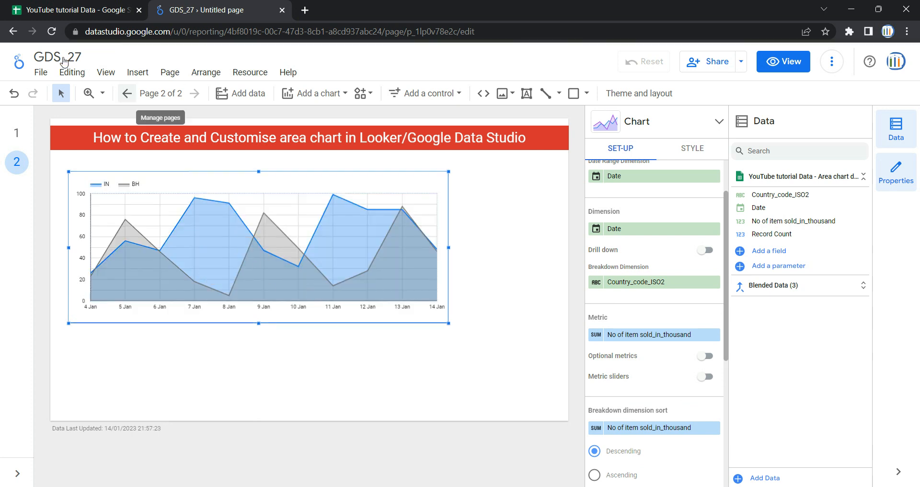
pyautogui.scroll(2, 618, 184)
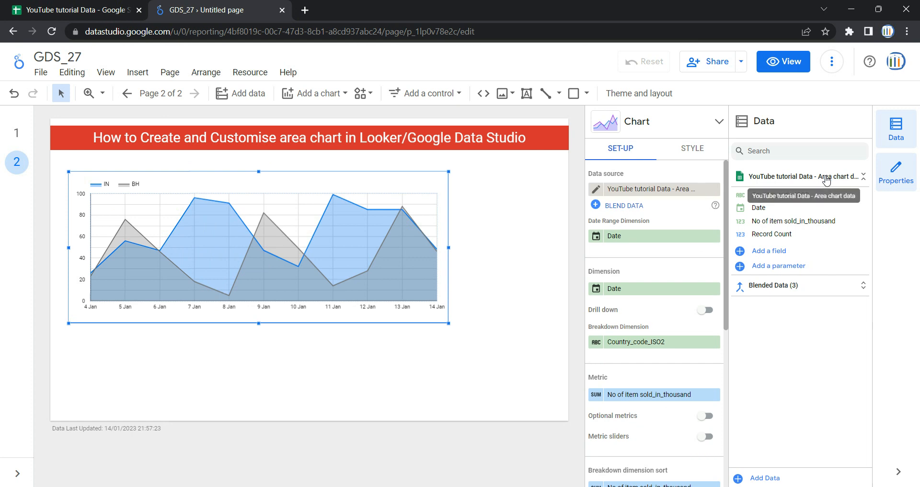
# - Switch to the YouTube tutorial Data spreadsheet and examine the country code, items sold and date columns of the Area chart data sheet
pyautogui.click(99, 4)
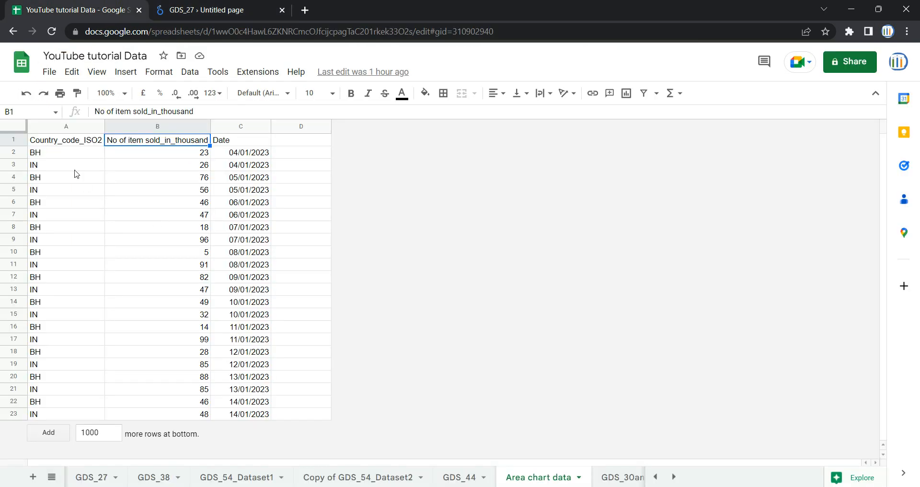
pyautogui.click(67, 127)
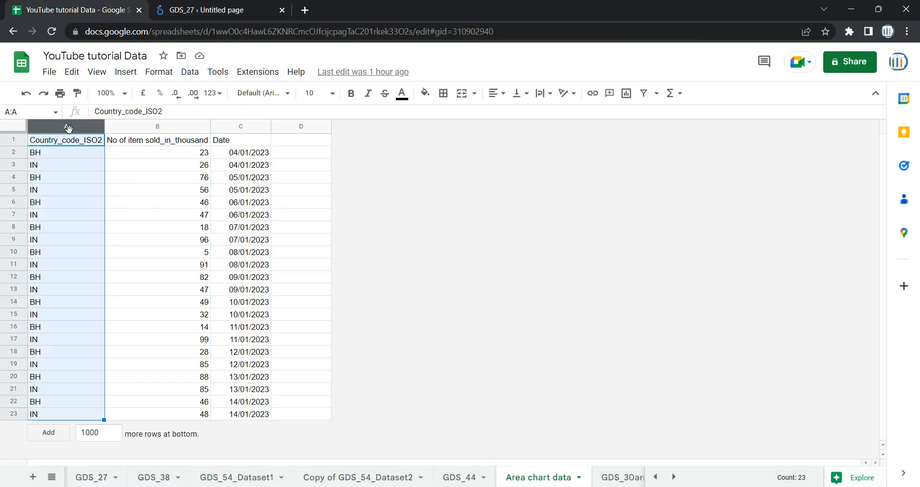
pyautogui.click(160, 127)
pyautogui.click(229, 127)
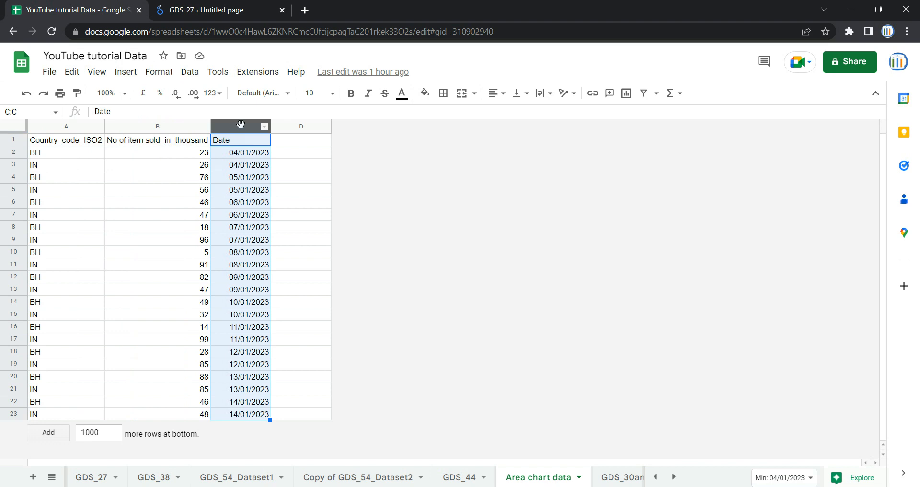
pyautogui.click(67, 126)
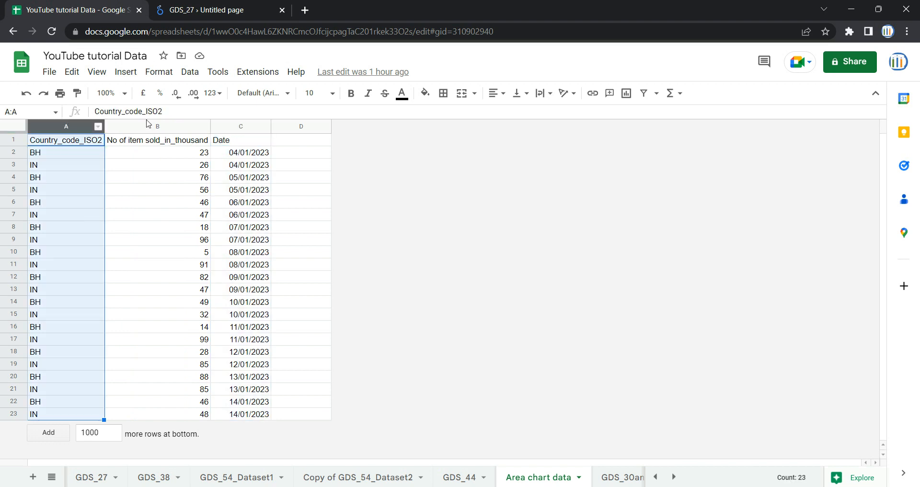
pyautogui.click(147, 125)
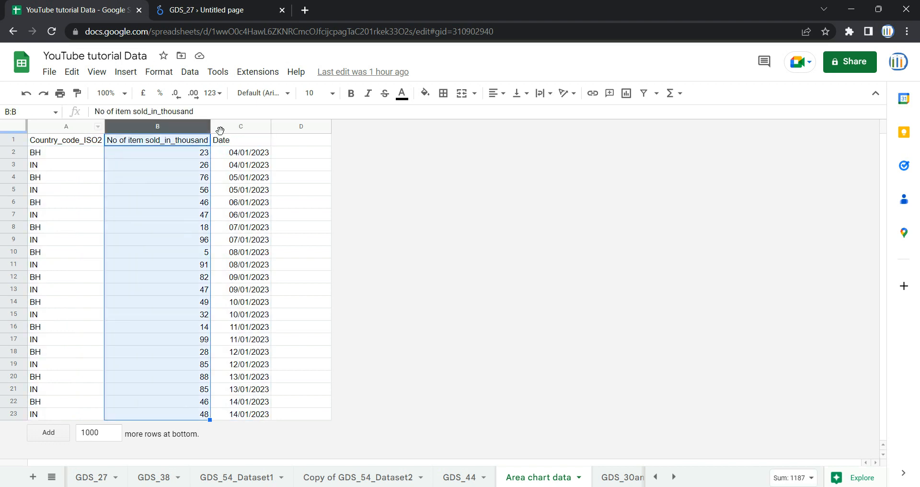
pyautogui.click(238, 126)
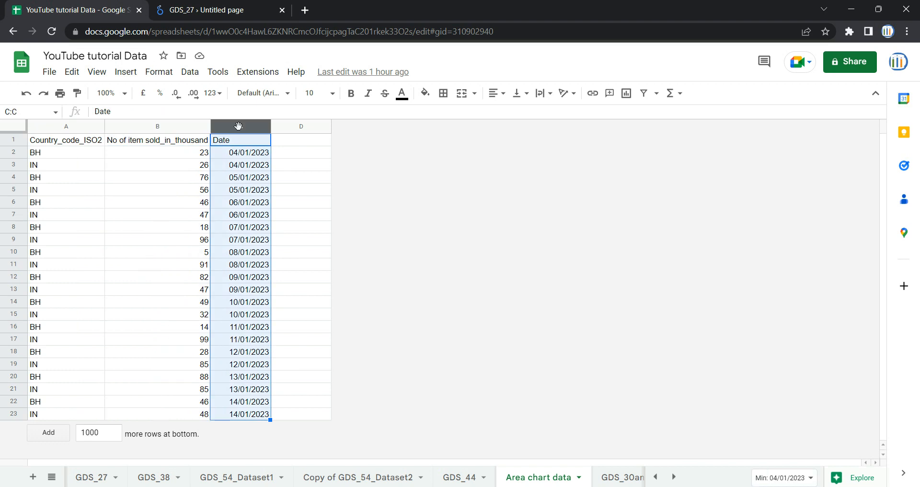
# - Highlight the country code and items sold columns in the sheet, and switch back to the GDS_27 report
pyautogui.click(64, 127)
pyautogui.keyDown('shift'); pyautogui.click(142, 127); pyautogui.keyUp('shift')
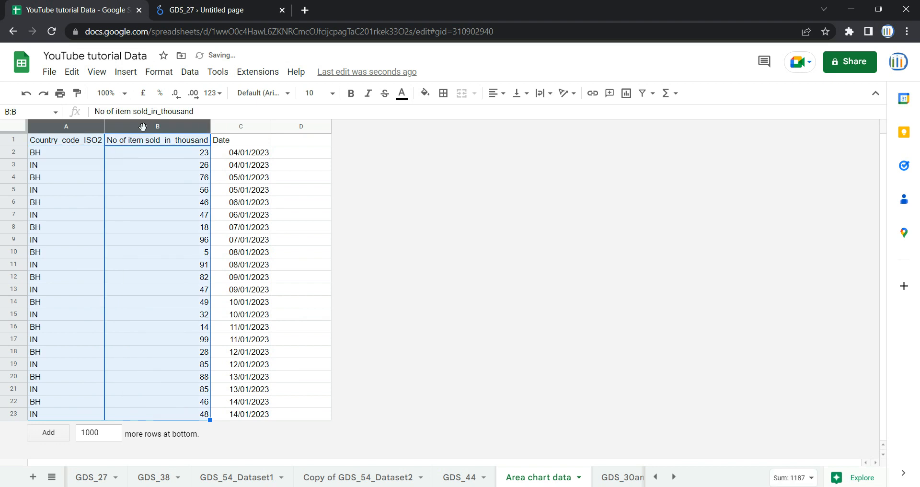
pyautogui.click(199, 6)
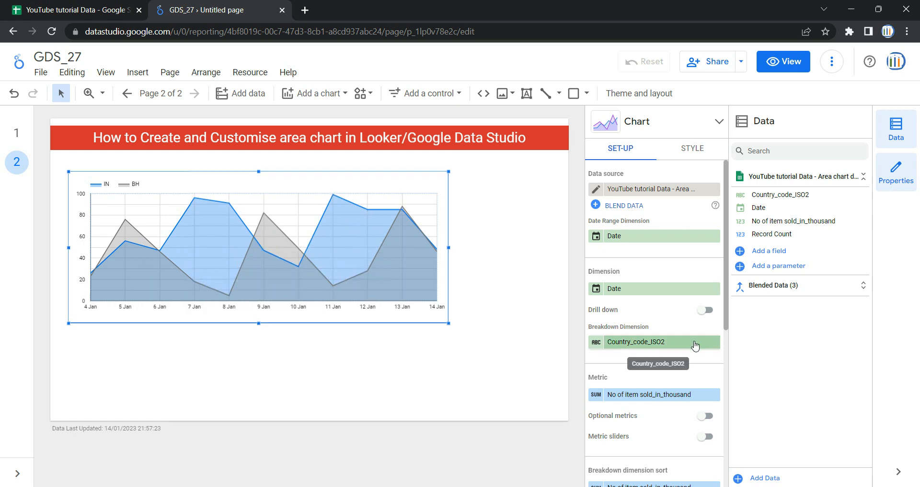
# - Try switching on the chart's optional metrics, view the fields available to add, and switch the option off again
pyautogui.scroll(-1, 695, 348)
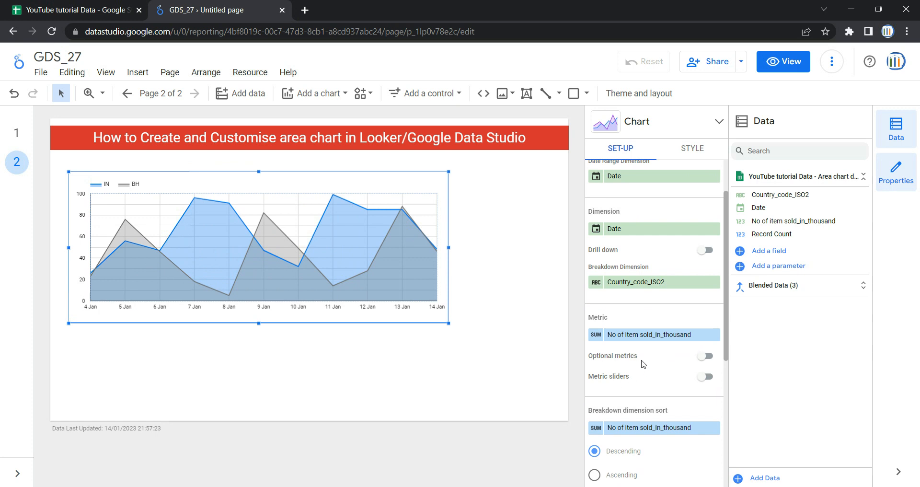
pyautogui.click(707, 356)
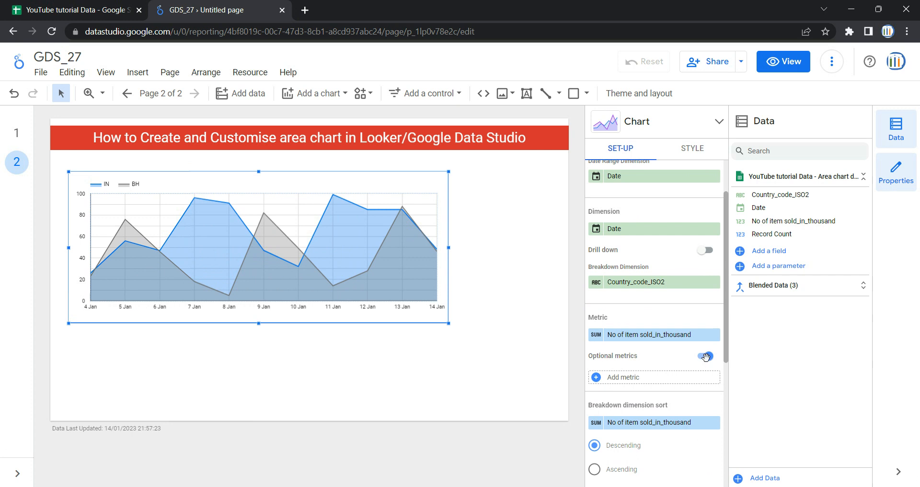
pyautogui.click(671, 377)
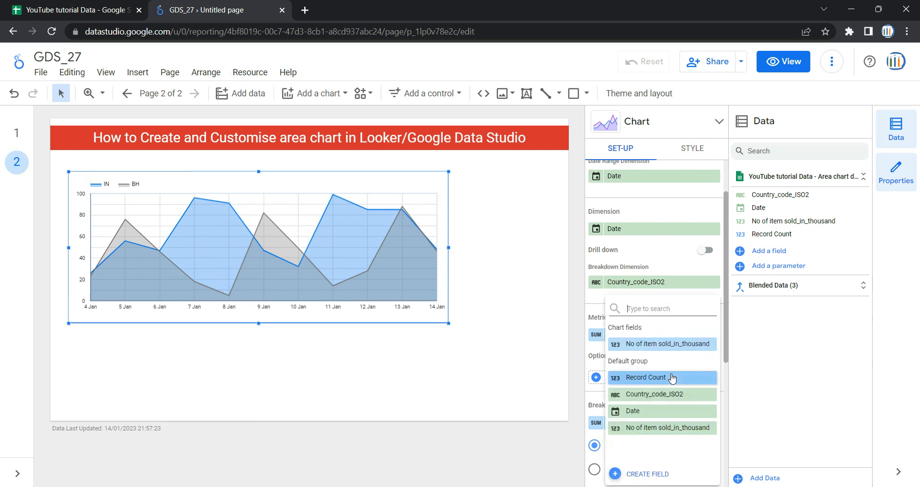
pyautogui.click(761, 391)
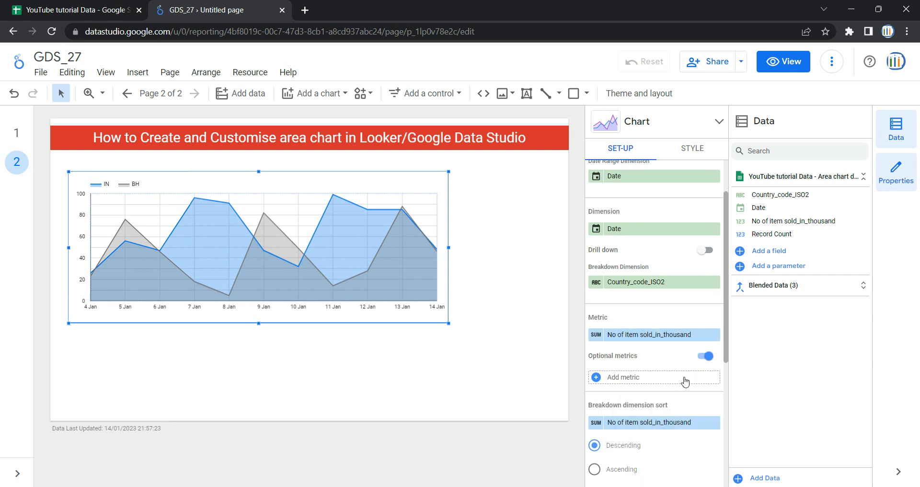
pyautogui.click(701, 356)
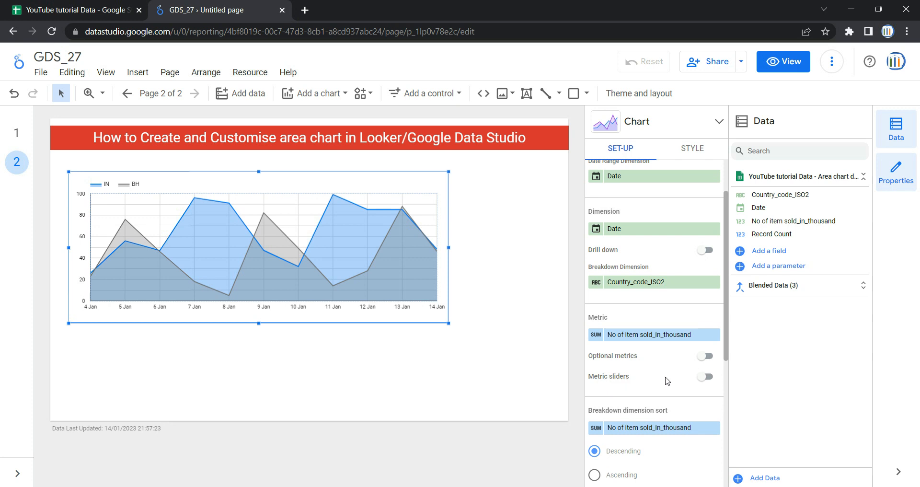
# - Turn on the chart's metric sliders and try capping No of item sold_in_thousand at 50 before clearing the slider filter
pyautogui.click(708, 376)
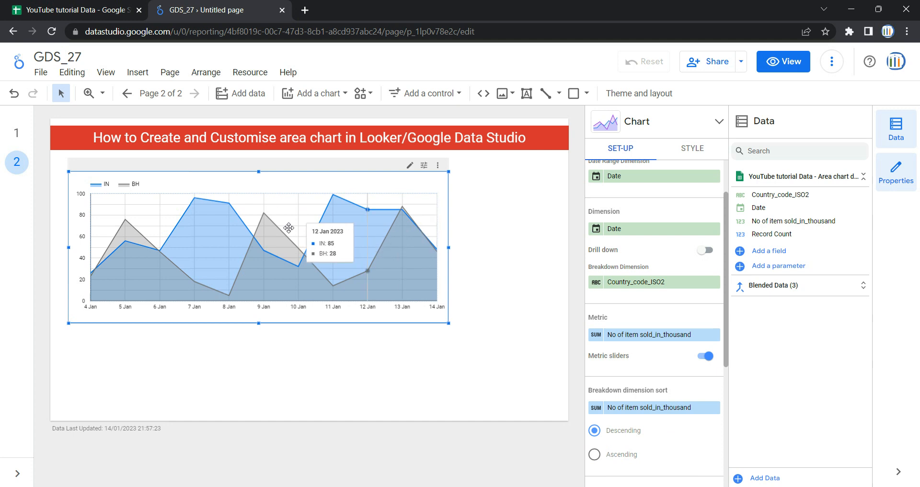
pyautogui.click(424, 166)
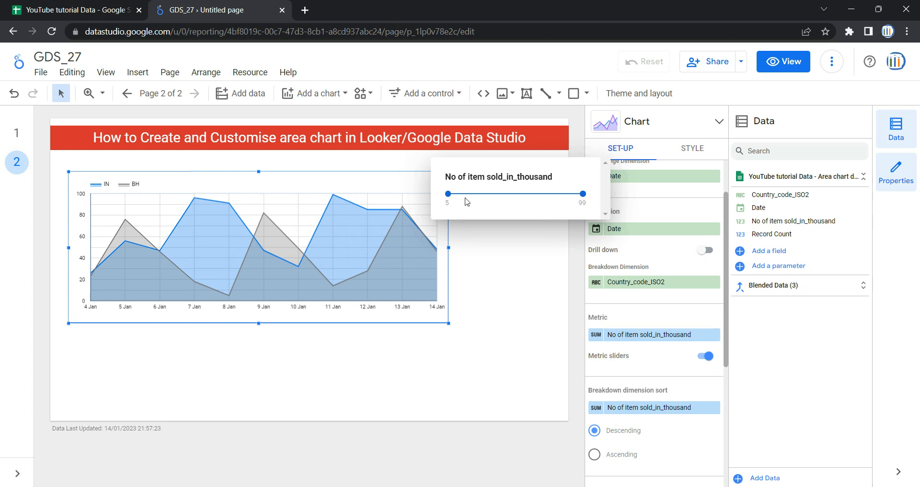
pyautogui.moveTo(582, 193); pyautogui.dragTo(515, 194)
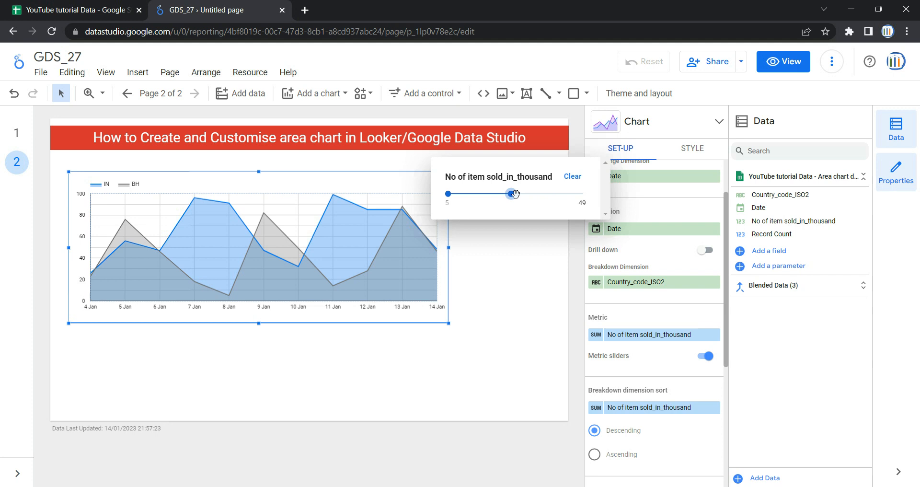
pyautogui.moveTo(515, 193); pyautogui.dragTo(512, 193)
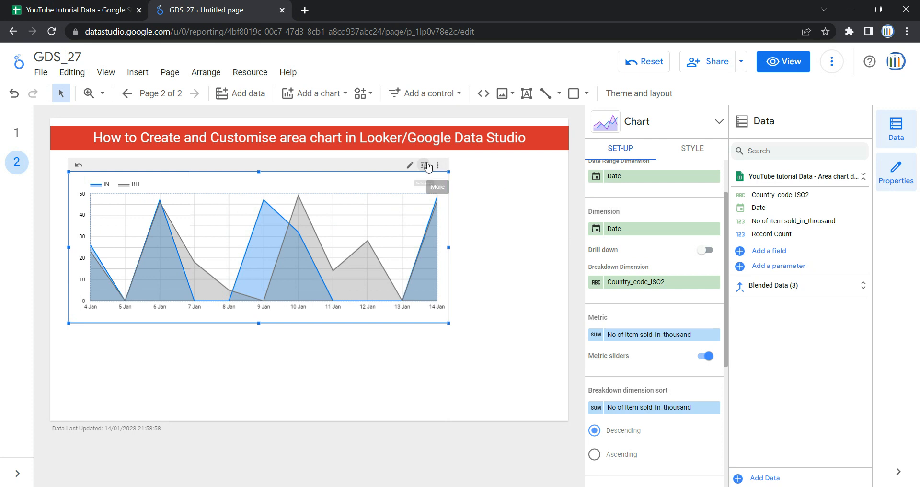
pyautogui.moveTo(427, 166)
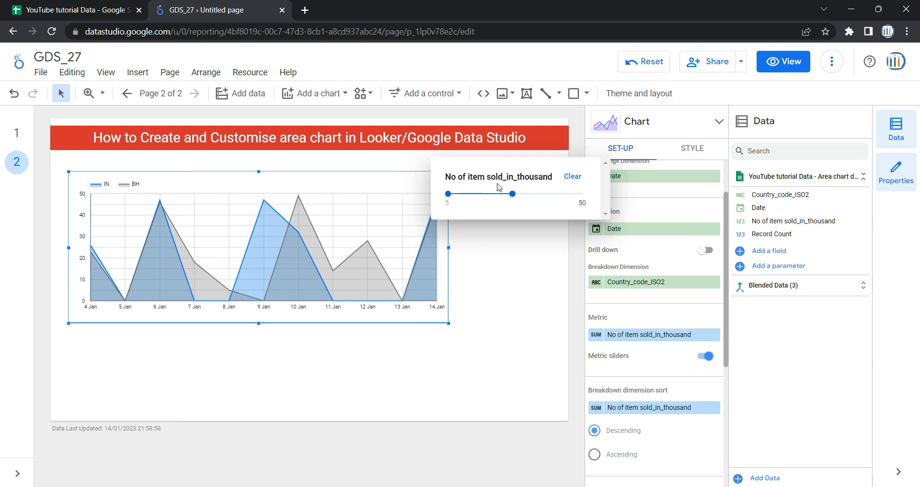
pyautogui.click(573, 176)
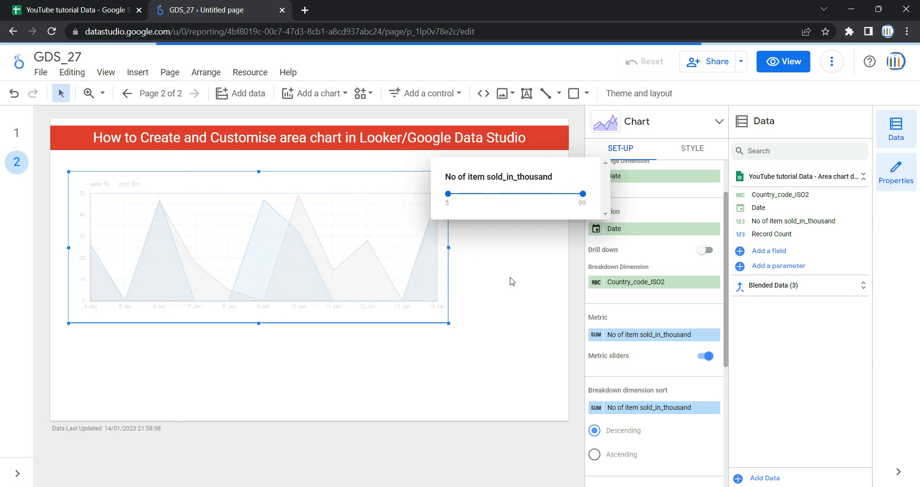
# - Set the chart's default date range to a custom fixed period from 1 Jan 2023 to 31 Jan 2023
pyautogui.scroll(-5, 594, 343)
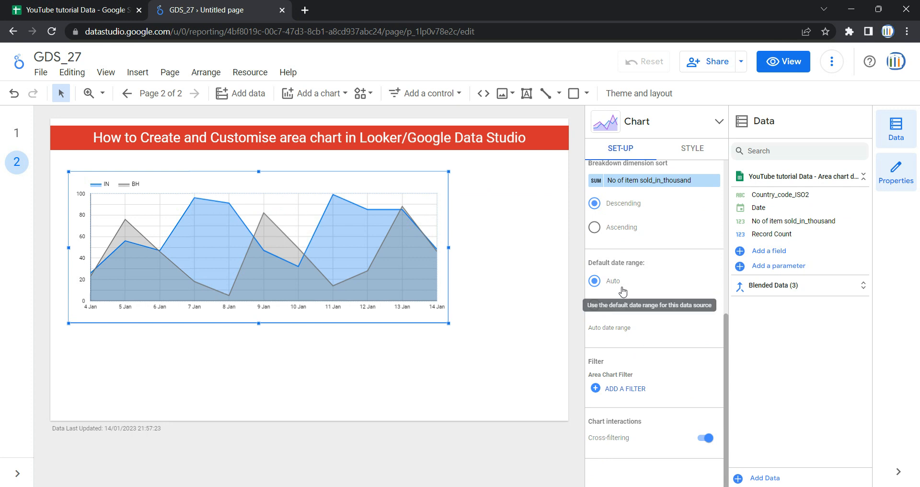
pyautogui.click(617, 309)
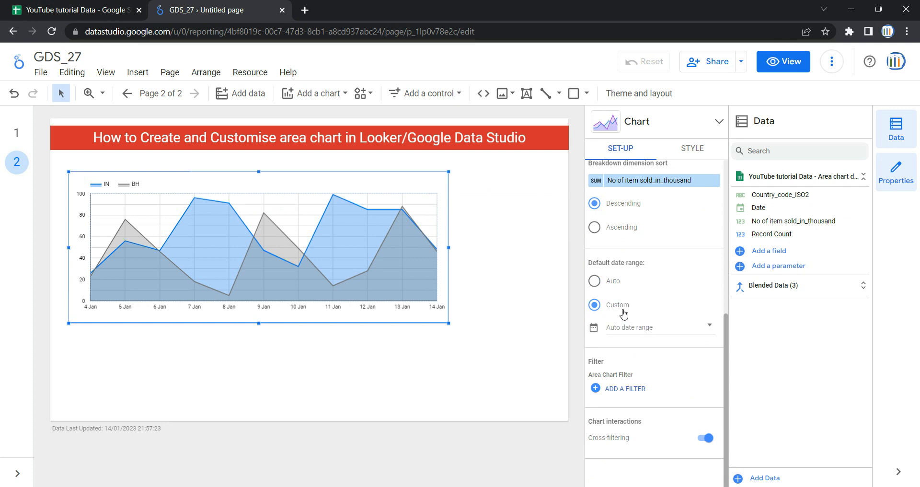
pyautogui.click(668, 329)
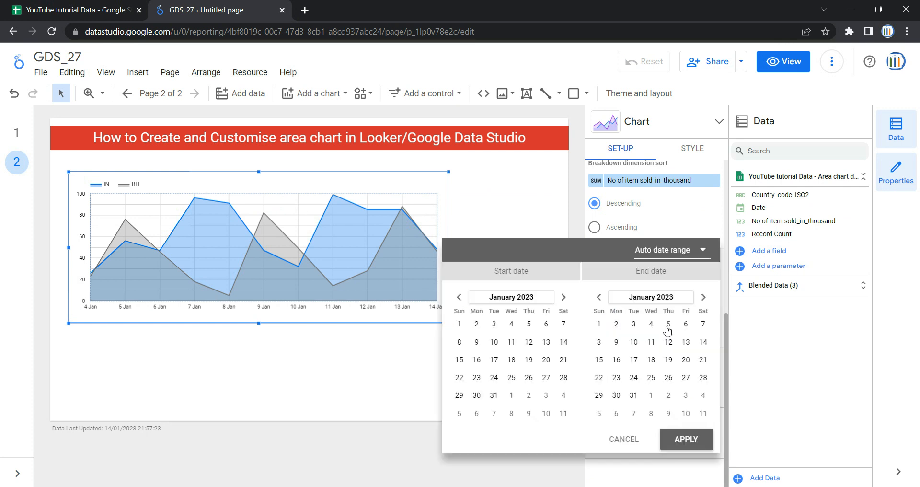
pyautogui.click(675, 250)
pyautogui.scroll(10, 676, 239)
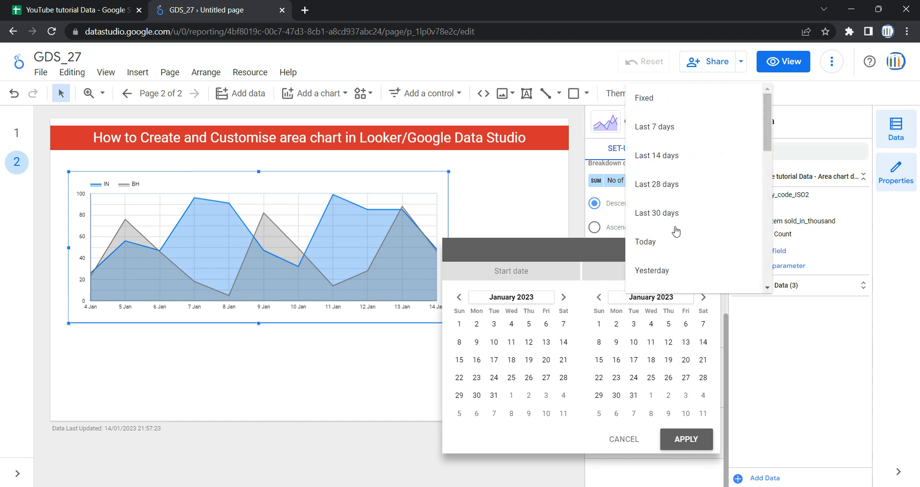
pyautogui.click(645, 97)
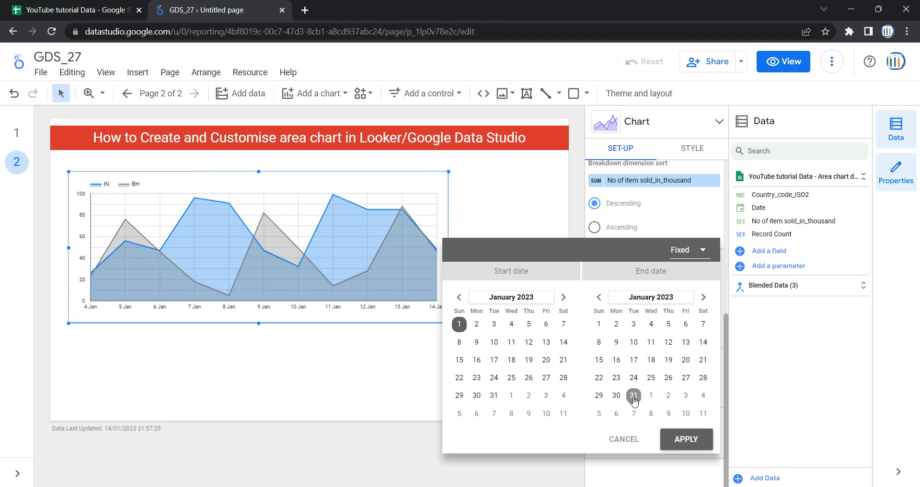
pyautogui.click(686, 439)
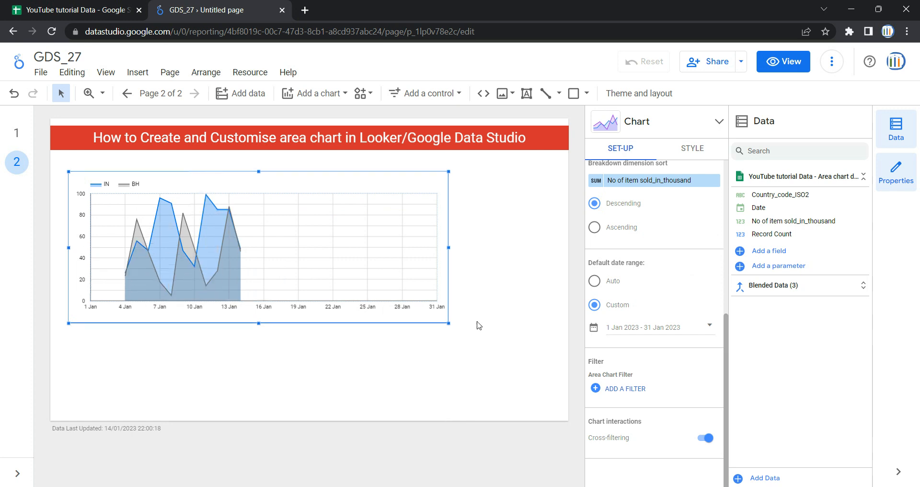
# - Look through the preset date range options and return the chart's default date range to Auto
pyautogui.click(670, 328)
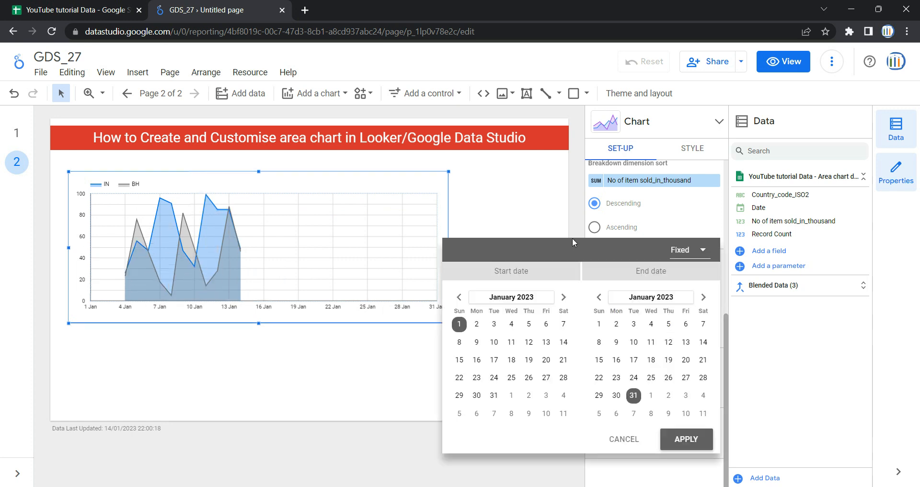
pyautogui.click(686, 259)
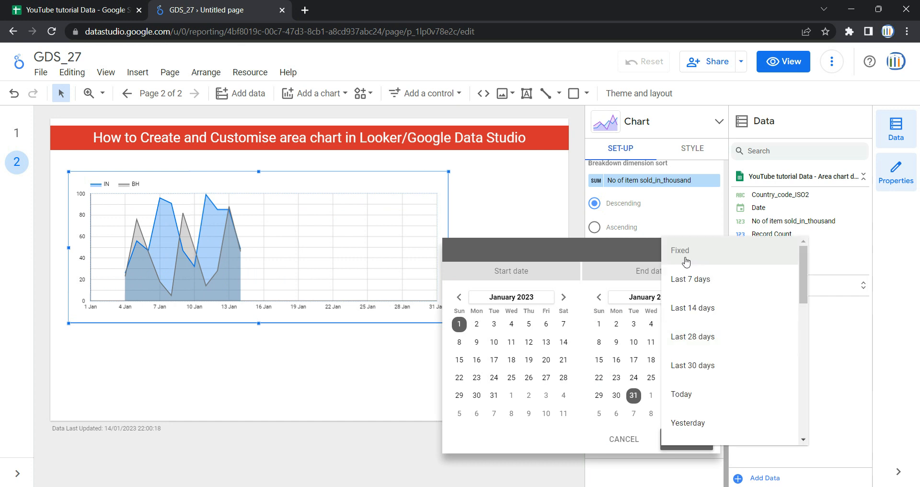
pyautogui.scroll(-3, 703, 280)
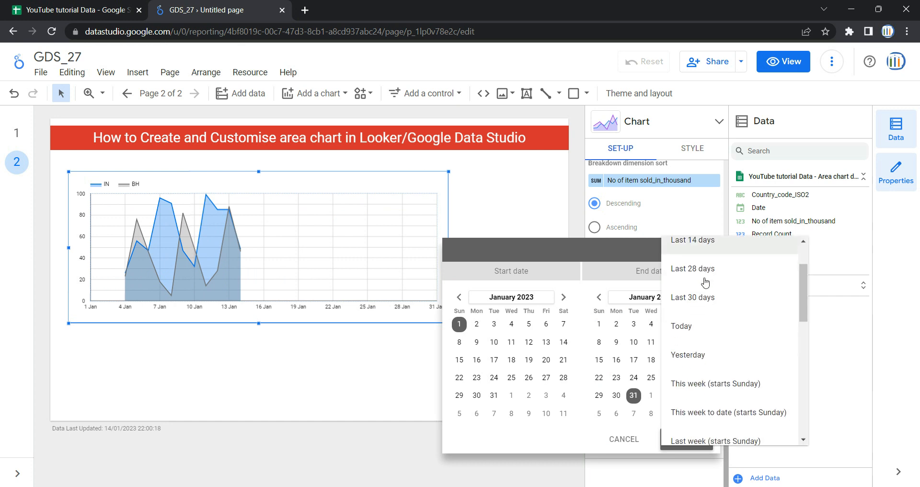
pyautogui.scroll(-8, 705, 282)
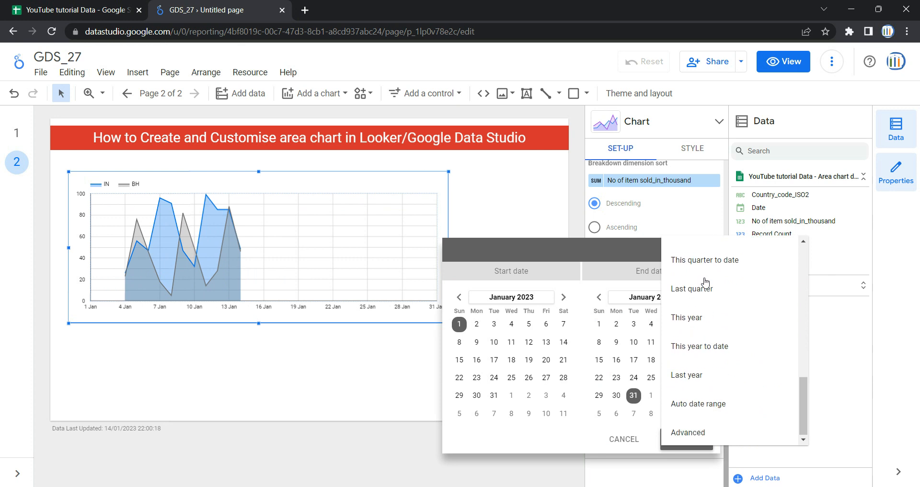
pyautogui.scroll(10, 705, 282)
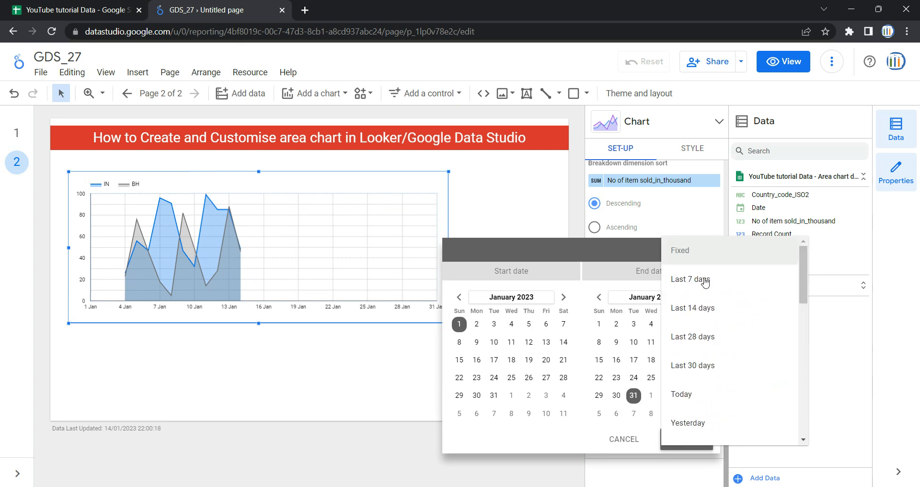
pyautogui.click(704, 257)
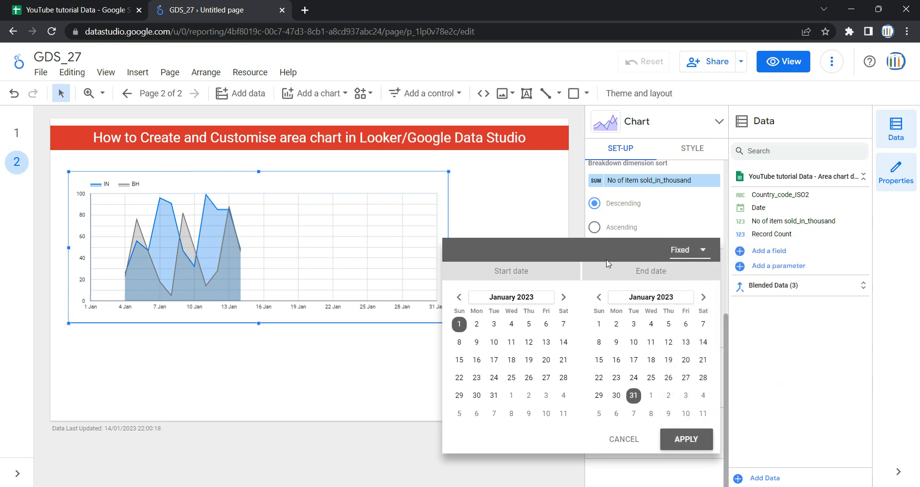
pyautogui.click(564, 236)
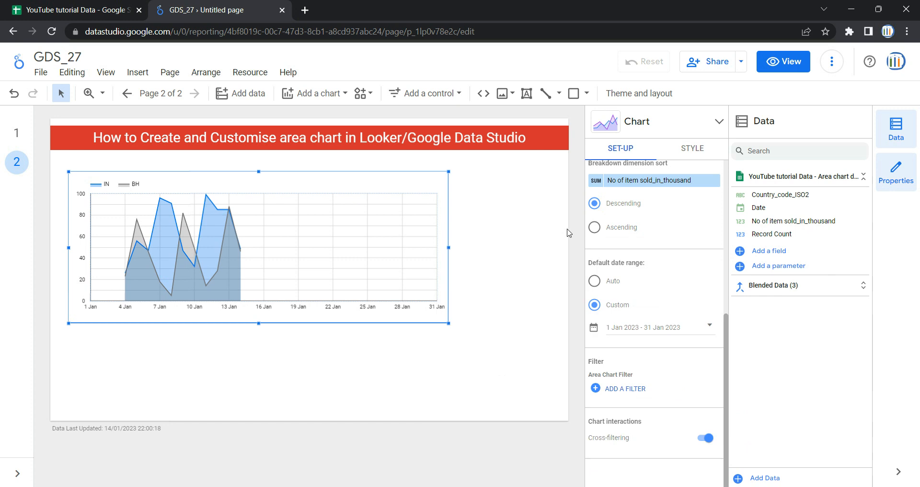
pyautogui.click(615, 287)
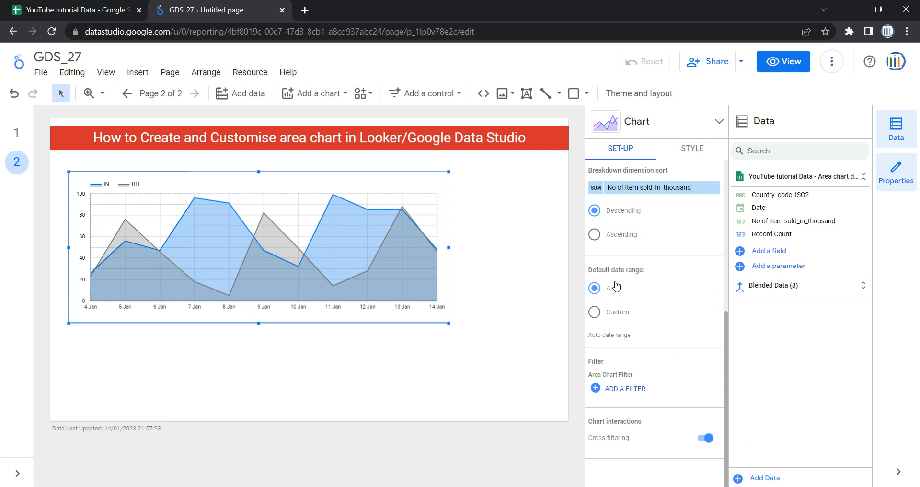
# - Start a new chart filter that excludes records where Country_code_ISO2 is Equal to (=) a value
pyautogui.click(629, 389)
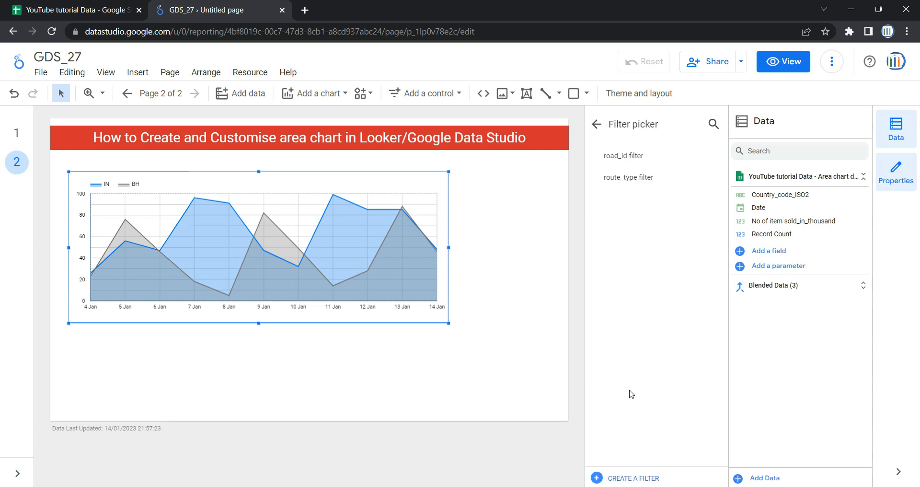
pyautogui.click(631, 479)
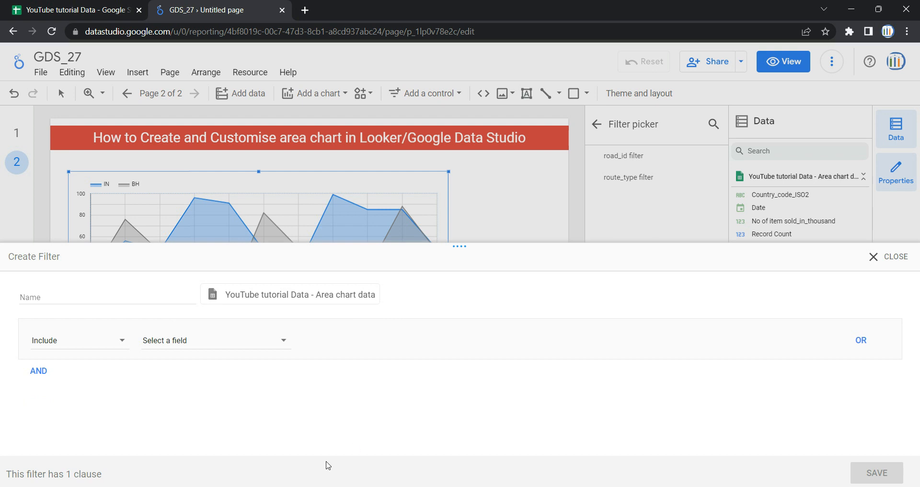
pyautogui.click(154, 294)
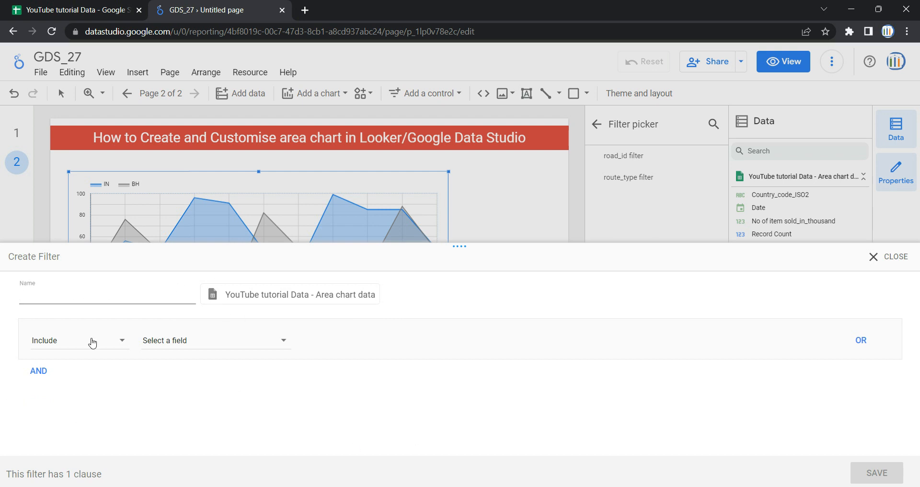
pyautogui.click(111, 342)
pyautogui.click(97, 367)
pyautogui.click(170, 341)
pyautogui.click(191, 323)
pyautogui.click(332, 341)
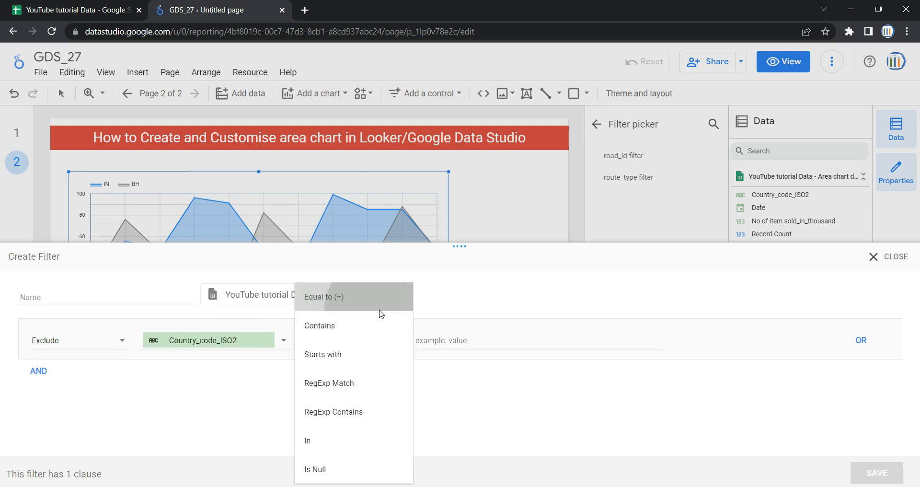
pyautogui.click(381, 304)
# - Review the match conditions offered for the country code filter and discard the unsaved filter
pyautogui.click(365, 341)
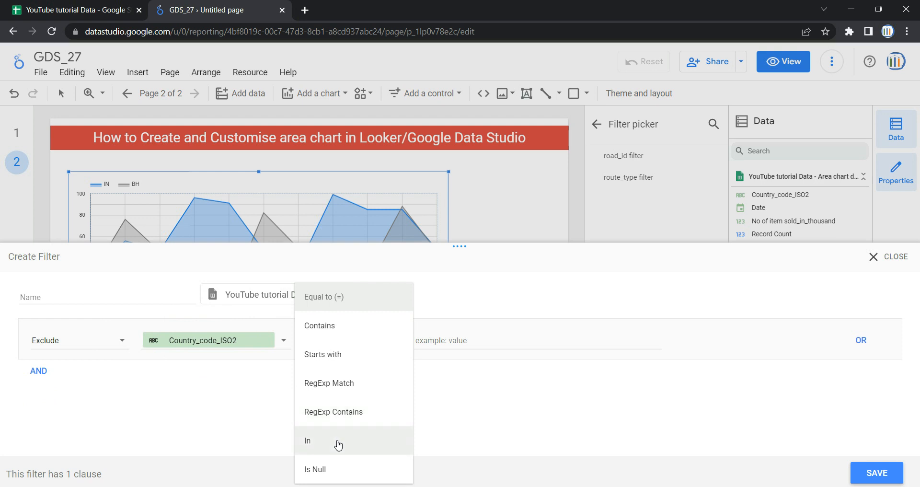
pyautogui.click(494, 404)
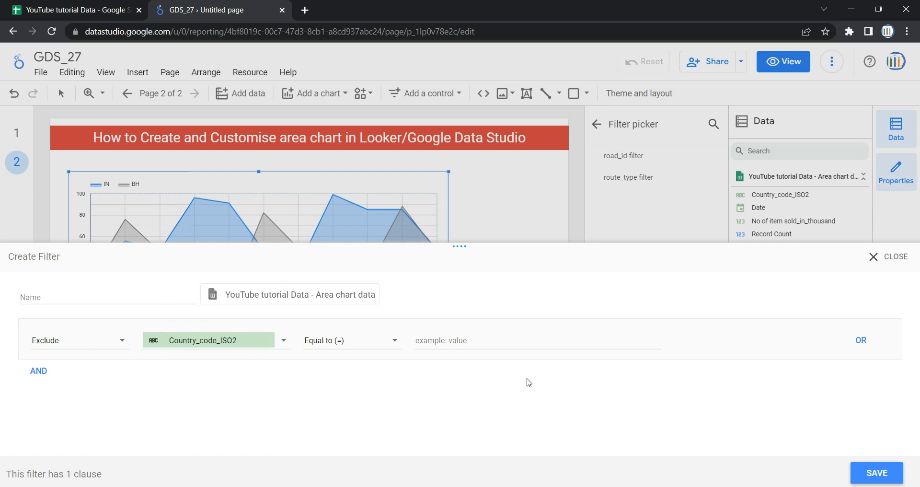
pyautogui.click(892, 258)
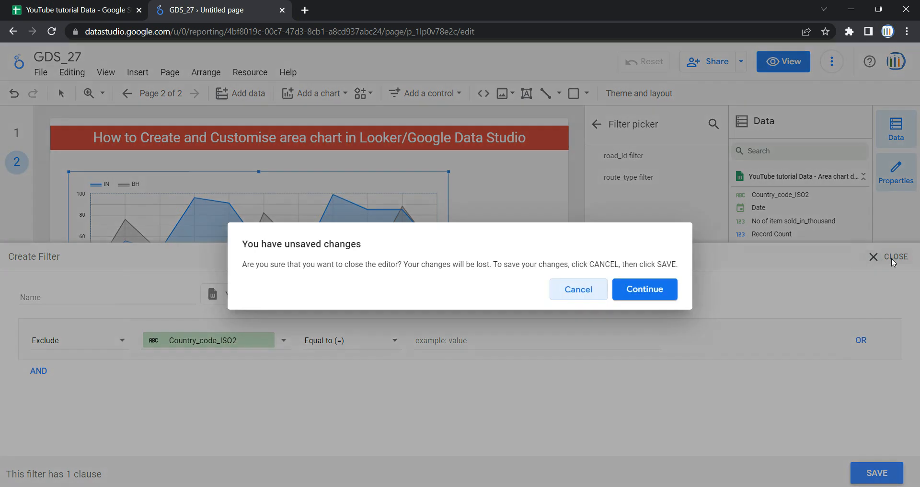
pyautogui.click(646, 290)
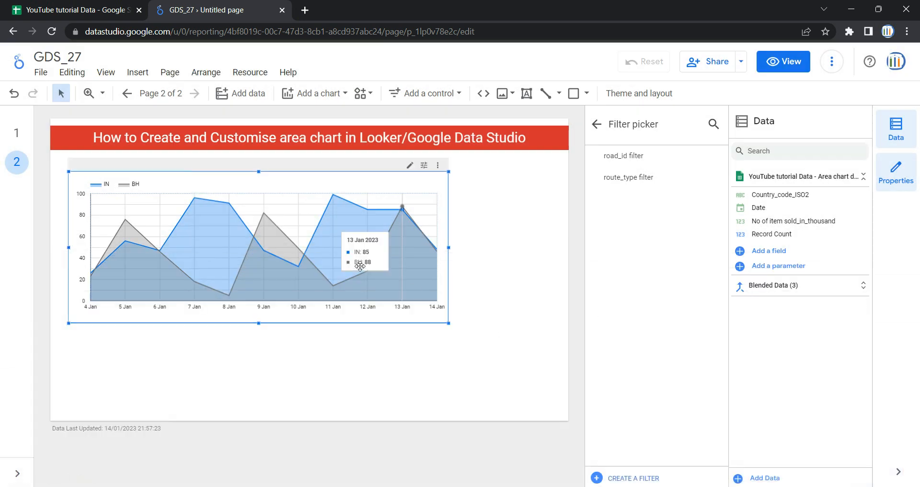
# - Enlarge the area chart to fill most of the page below the title and leave the filter picker
pyautogui.moveTo(445, 322); pyautogui.dragTo(534, 393)
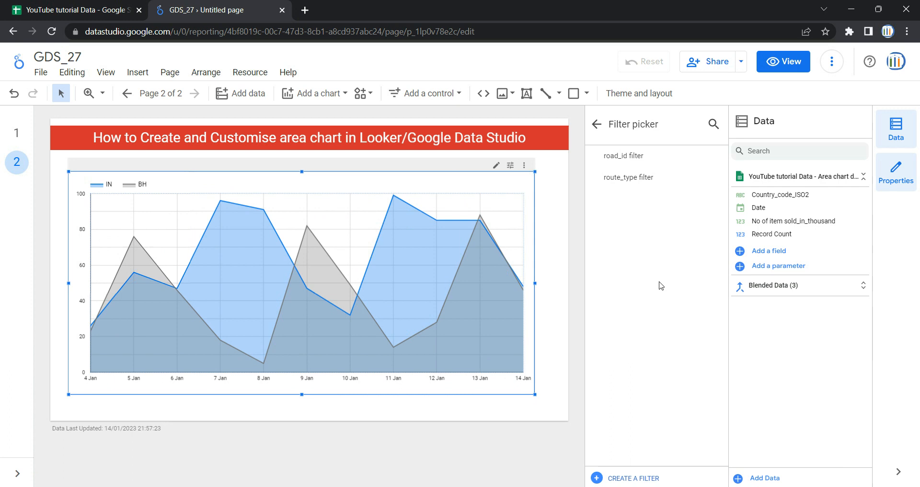
pyautogui.click(596, 126)
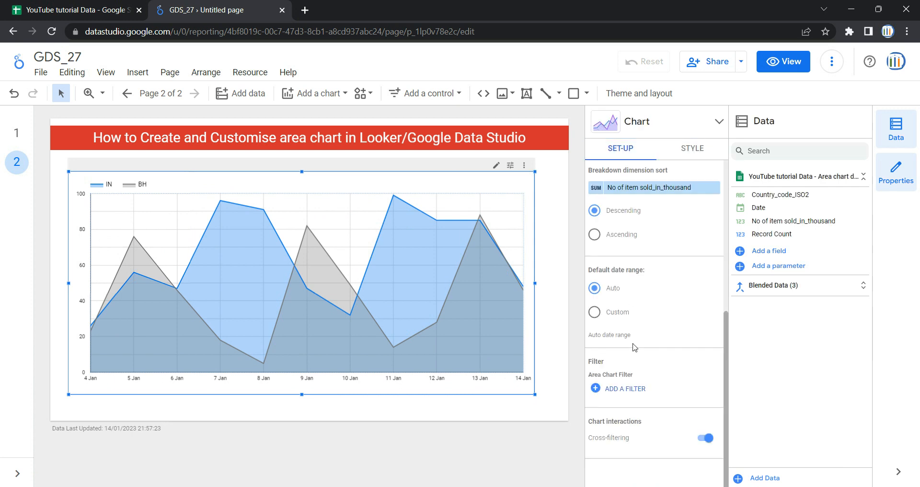
pyautogui.scroll(6, 634, 346)
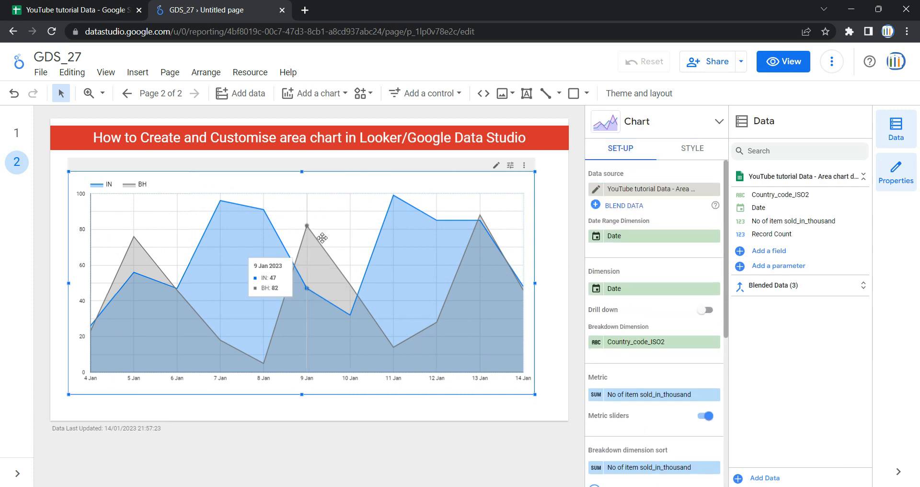
# - Preview the enlarged chart in view mode and return to editing with the chart's style settings open
pyautogui.click(693, 149)
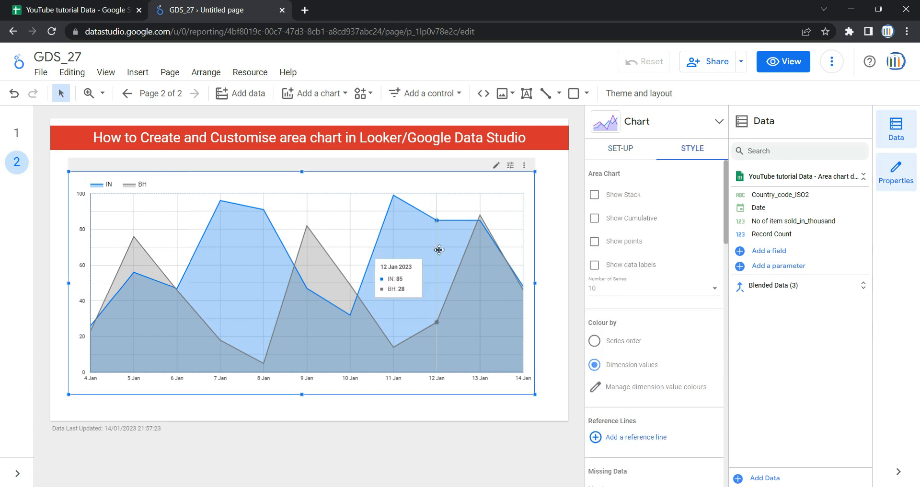
pyautogui.click(789, 63)
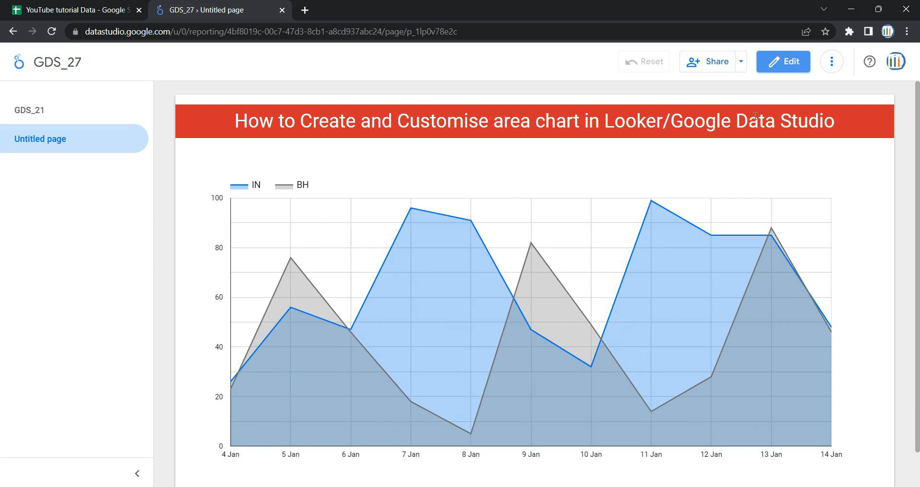
pyautogui.click(776, 63)
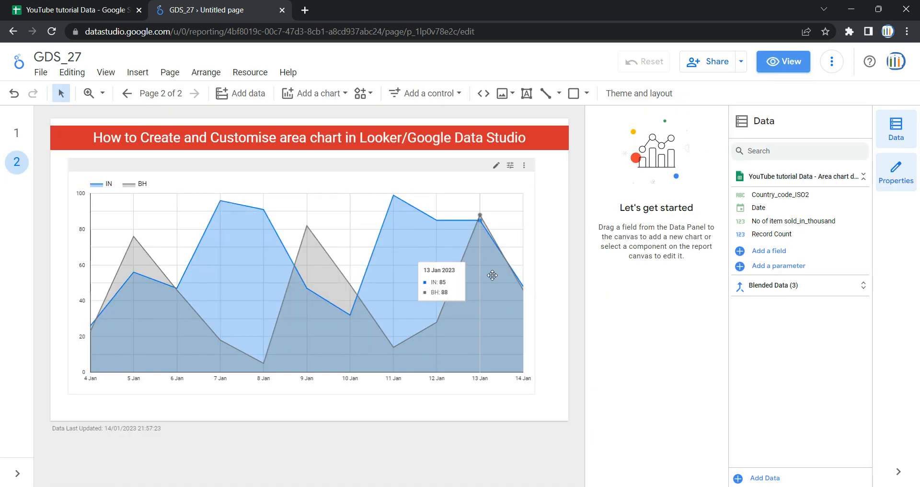
pyautogui.click(449, 165)
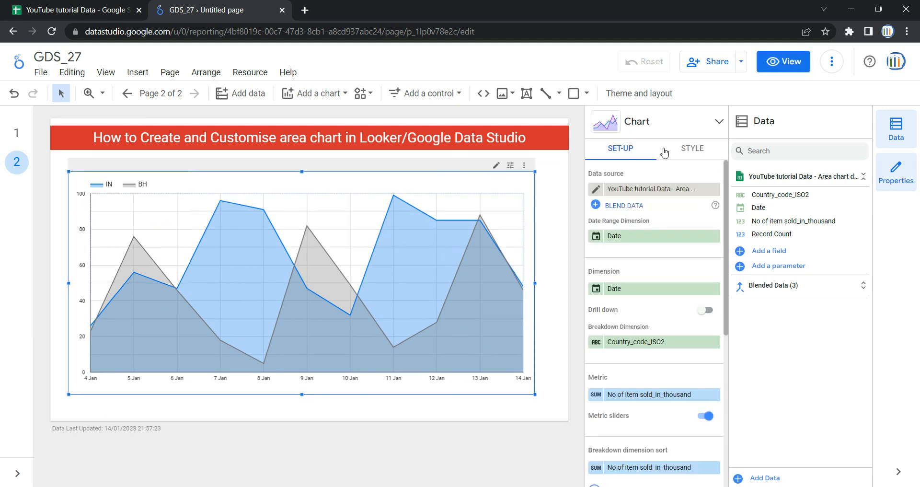
pyautogui.click(698, 150)
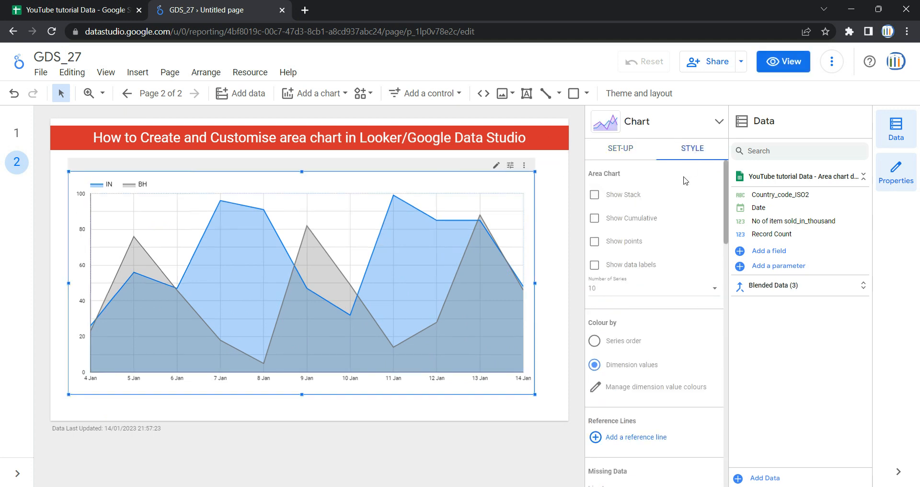
# - Try the Show Stack and Show Cumulative options on the area chart, switching each one off again
pyautogui.click(618, 198)
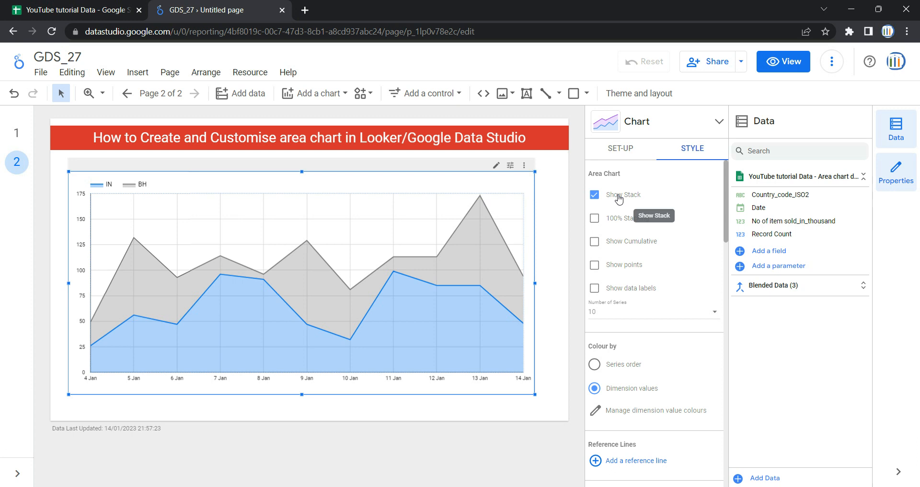
pyautogui.click(618, 198)
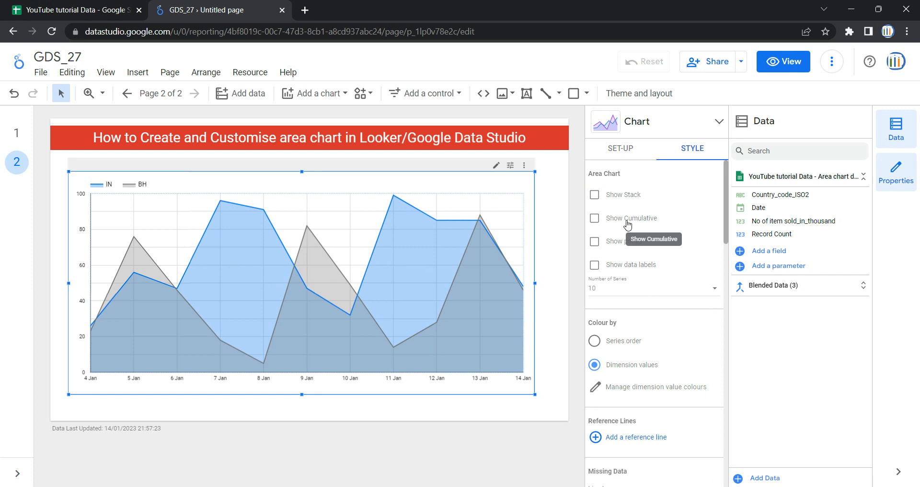
pyautogui.click(627, 224)
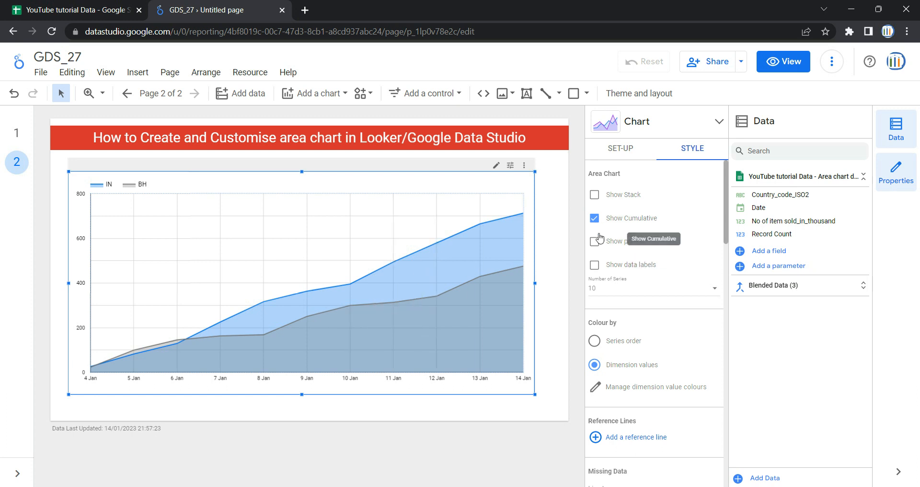
pyautogui.click(594, 217)
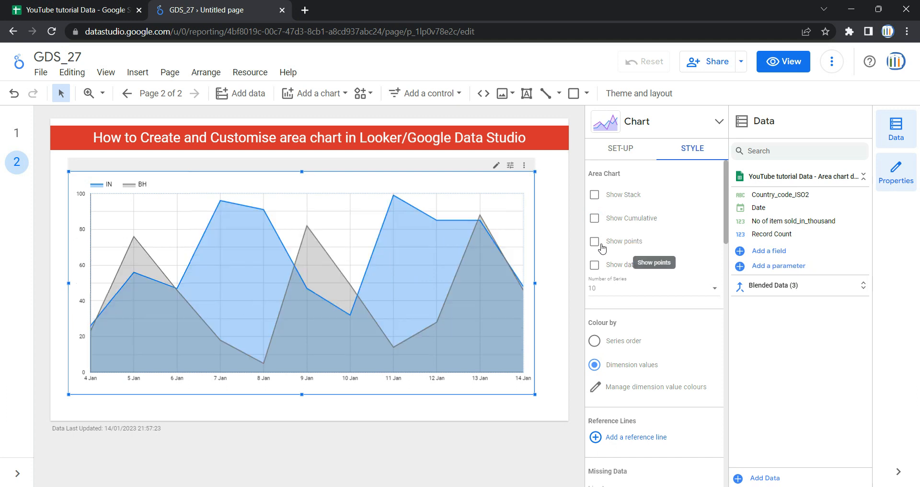
# - Show points on the area chart's series and inspect the 9 Jan point in view mode
pyautogui.click(594, 242)
pyautogui.click(770, 62)
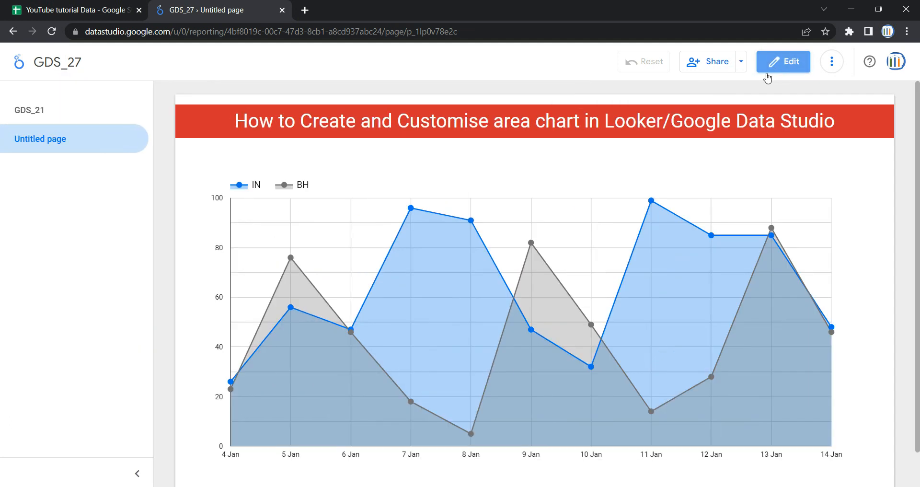
pyautogui.moveTo(531, 243)
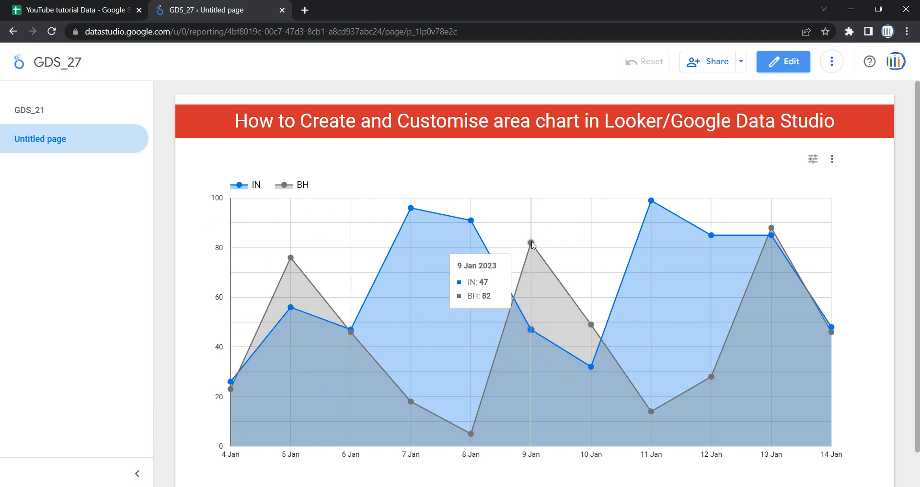
pyautogui.click(778, 61)
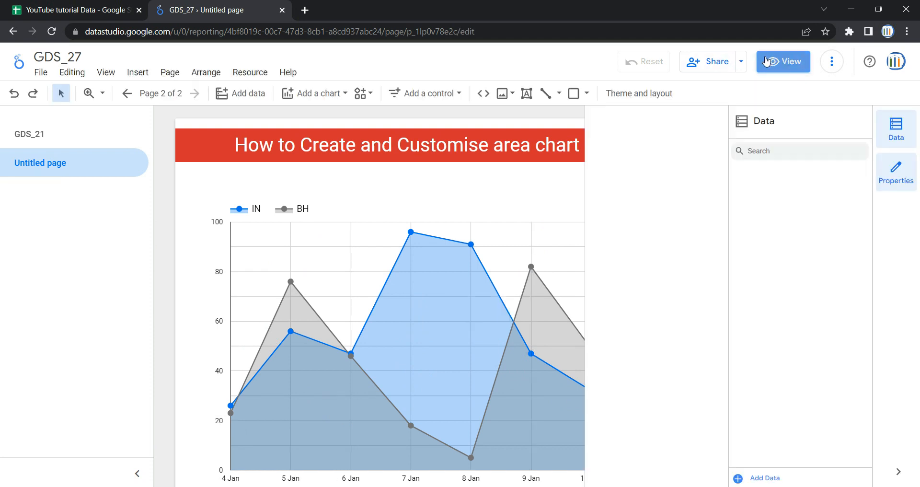
# - Show data labels on the area chart and enable compact numbers for them
pyautogui.click(479, 171)
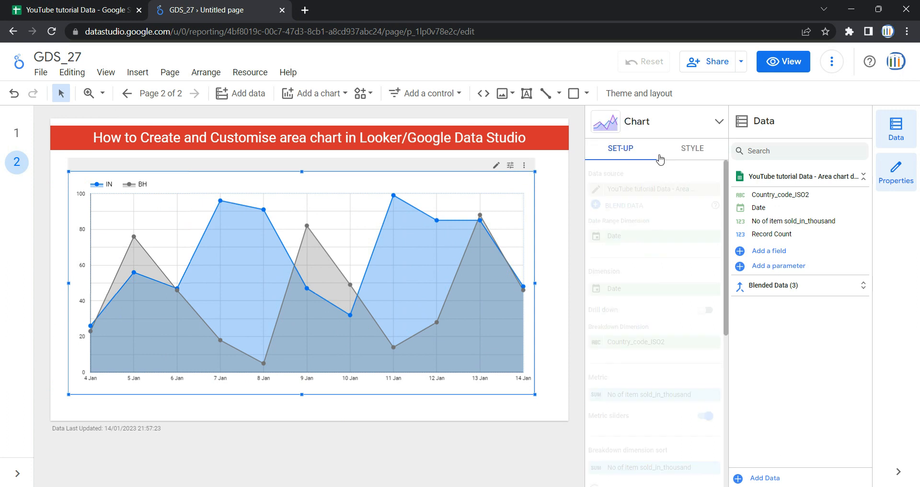
pyautogui.click(697, 149)
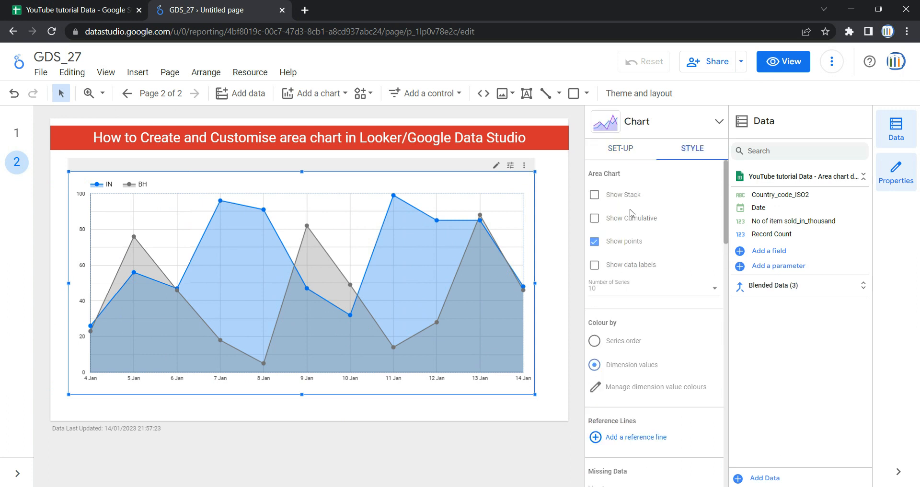
pyautogui.click(618, 267)
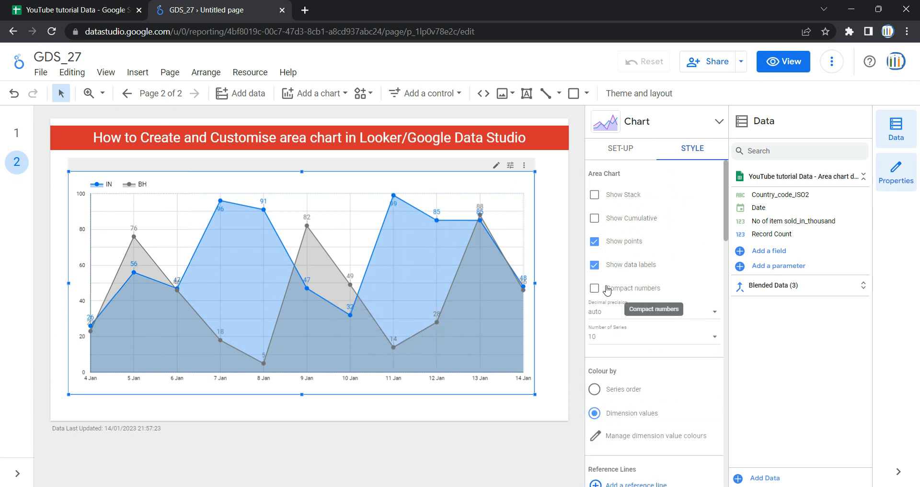
pyautogui.click(631, 270)
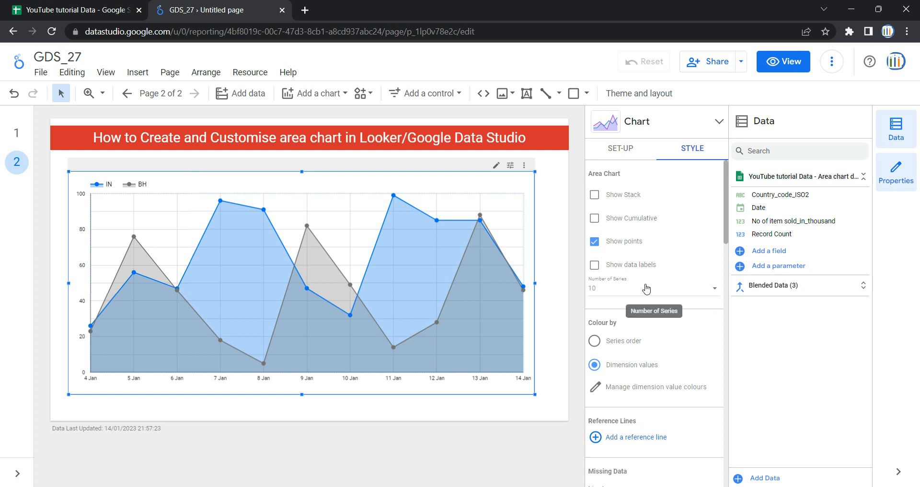
pyautogui.click(634, 268)
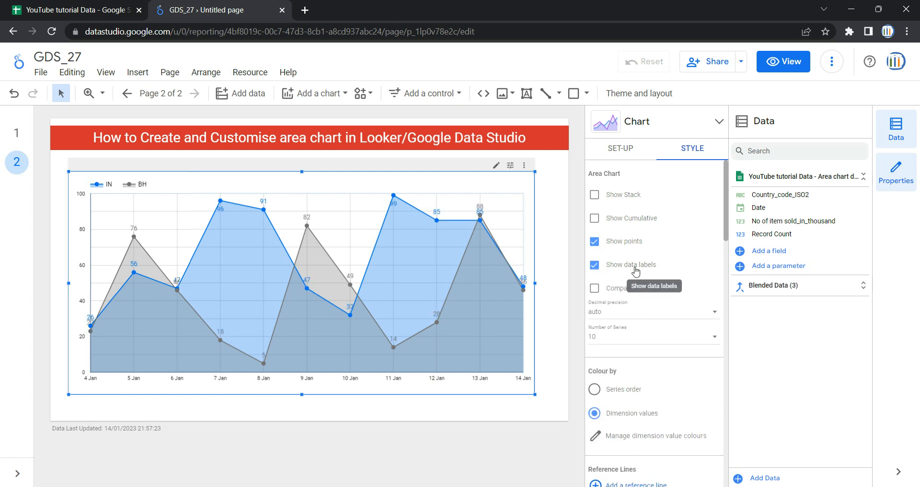
pyautogui.click(633, 296)
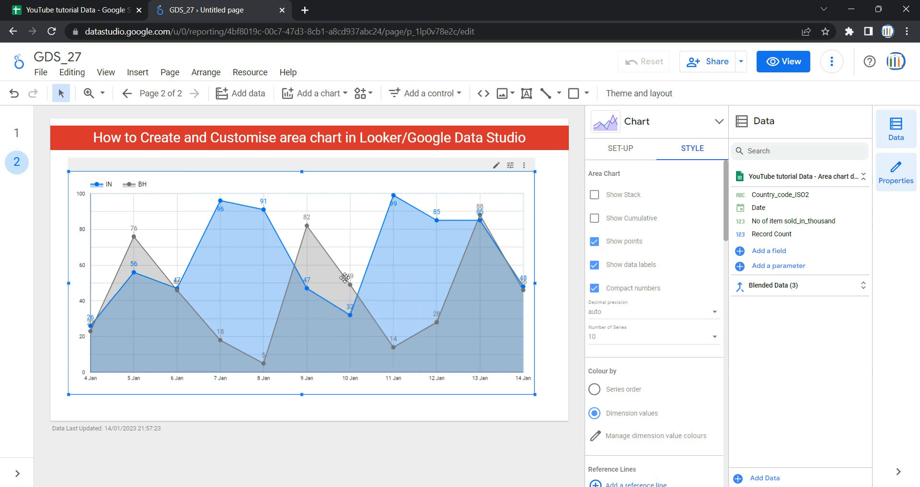
pyautogui.moveTo(352, 286)
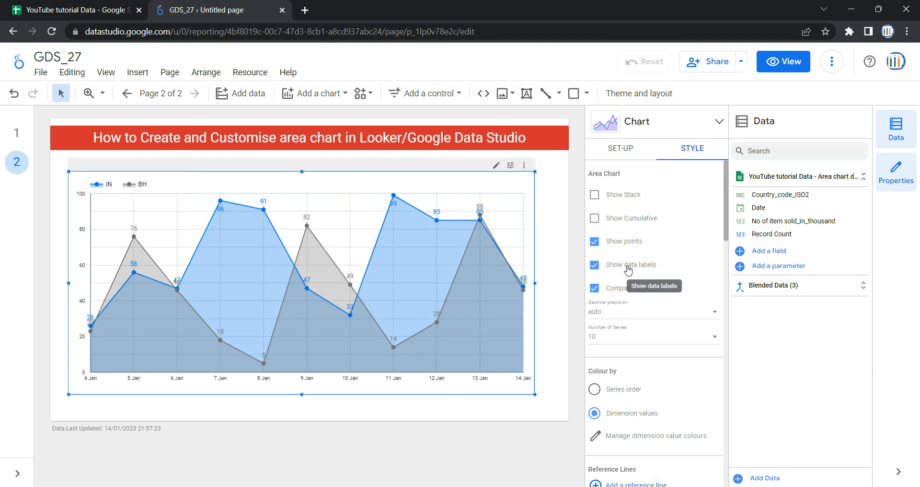
# - Try a decimal precision of 2 for the data labels and return it to auto
pyautogui.click(640, 315)
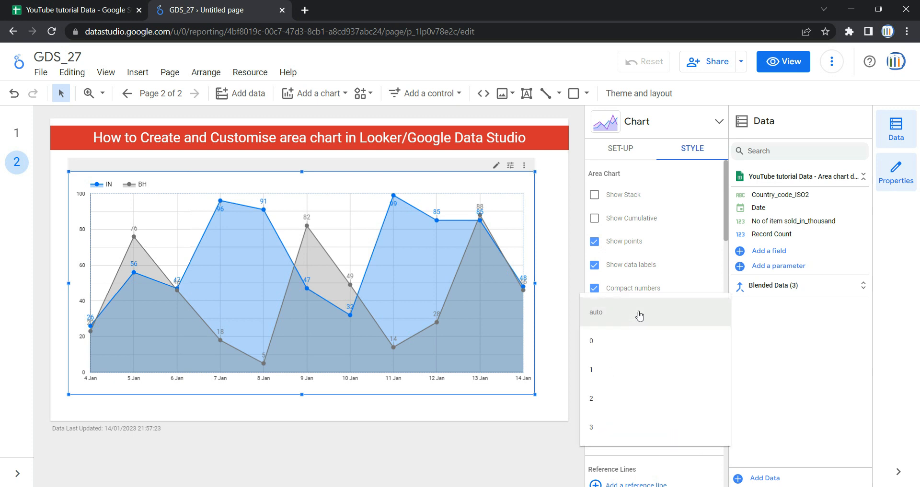
pyautogui.click(642, 397)
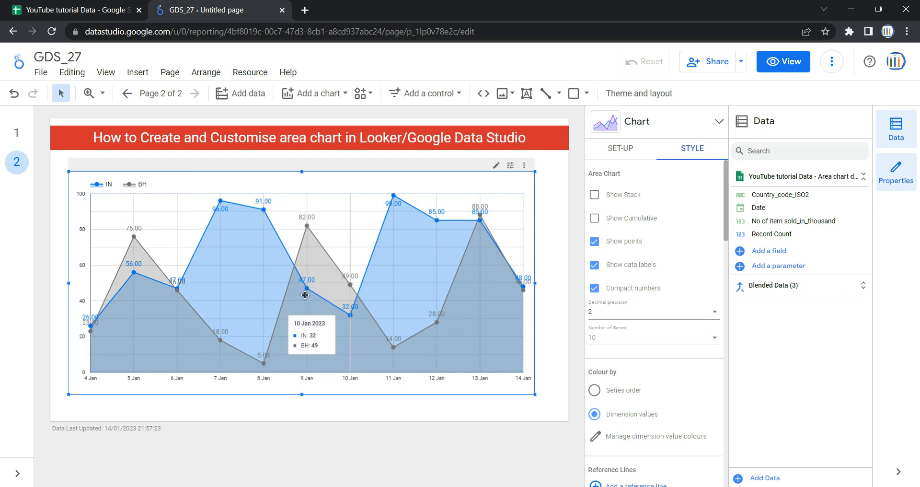
pyautogui.click(612, 311)
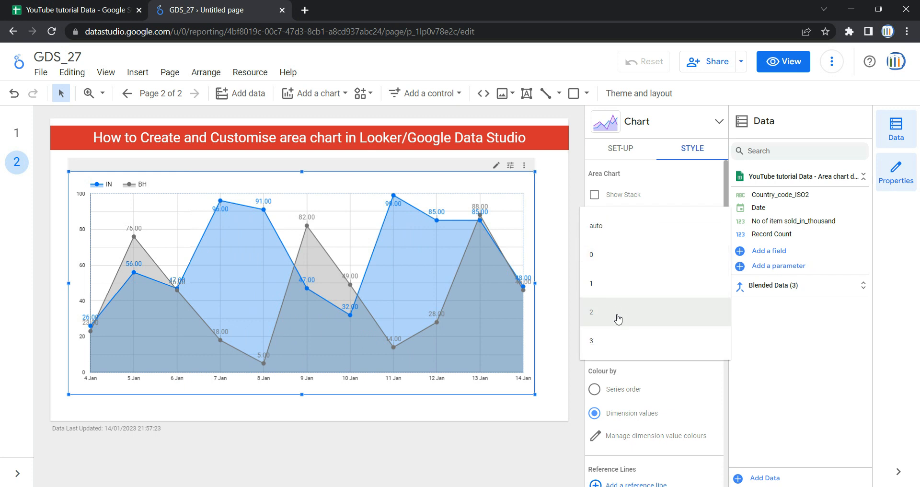
pyautogui.click(617, 234)
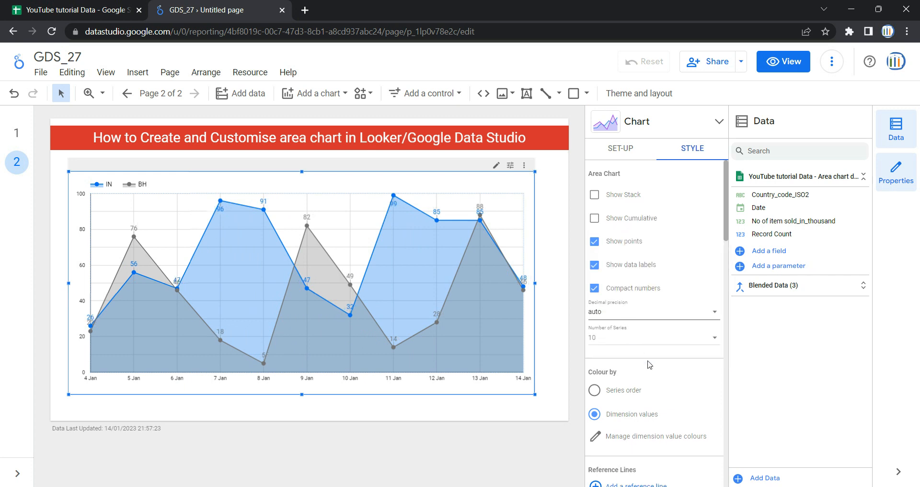
# - Limit the area chart's number of series to 1
pyautogui.scroll(-1, 649, 365)
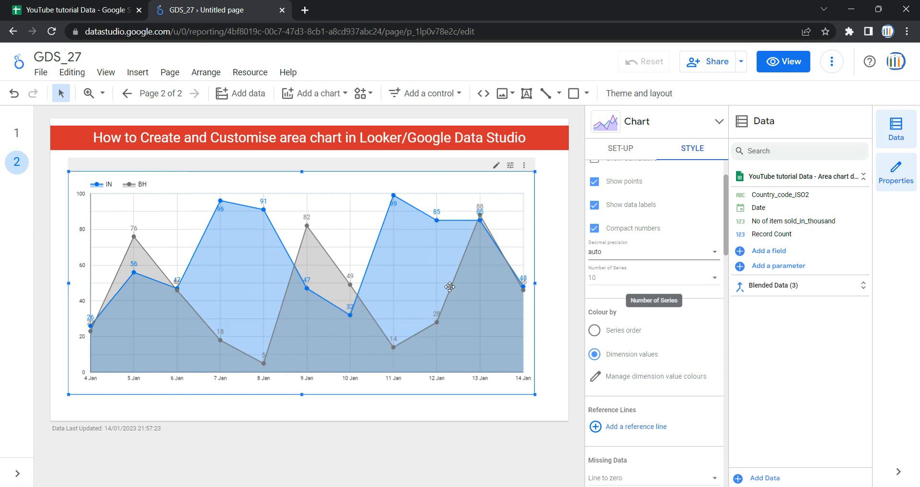
pyautogui.click(640, 279)
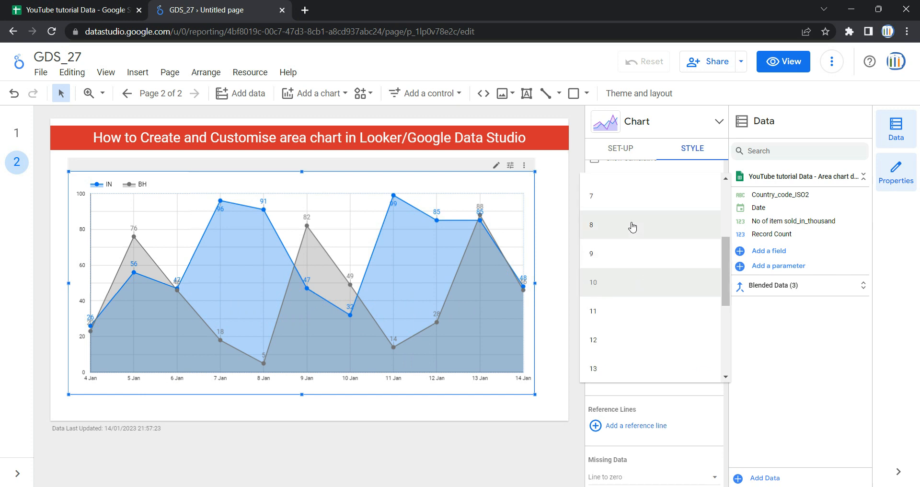
pyautogui.scroll(4, 630, 226)
pyautogui.click(628, 191)
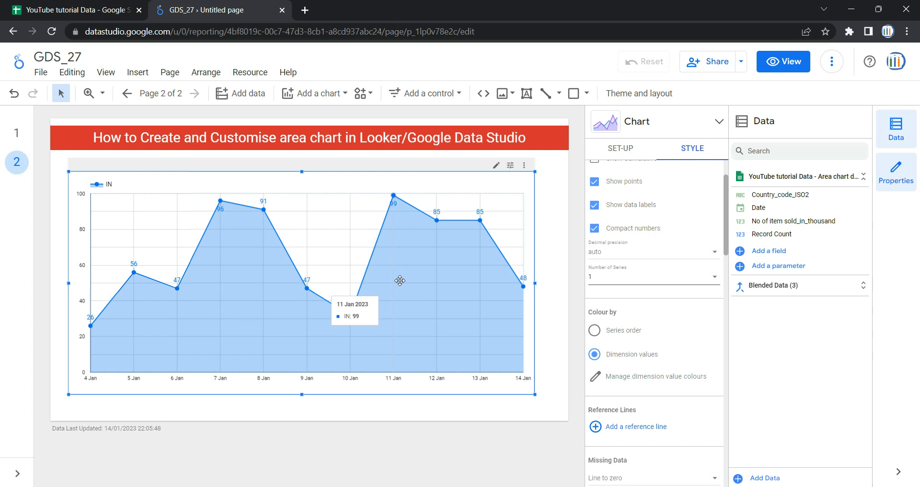
# - Set the area chart's number of series to 2
pyautogui.click(631, 278)
pyautogui.scroll(-8, 649, 376)
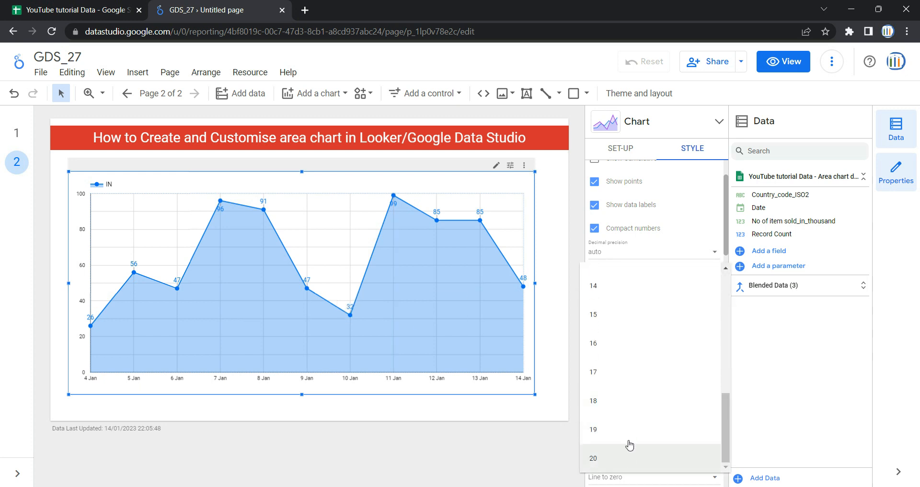
pyautogui.scroll(8, 628, 432)
pyautogui.click(602, 310)
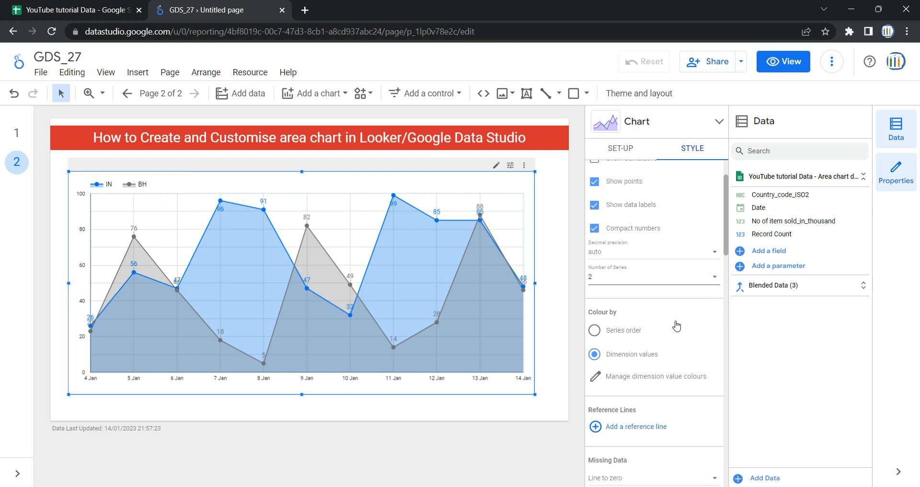
# - Colour the chart by series order and change the first series' colour to orange-red
pyautogui.scroll(-1, 676, 326)
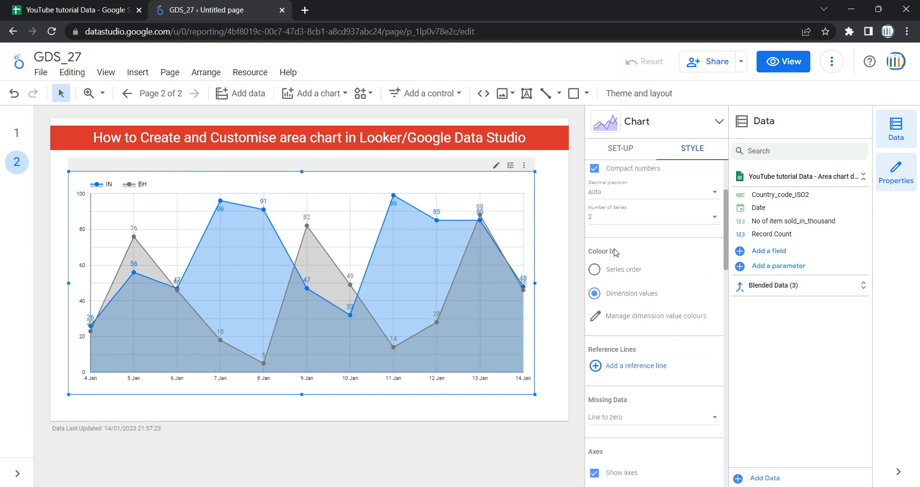
pyautogui.click(621, 277)
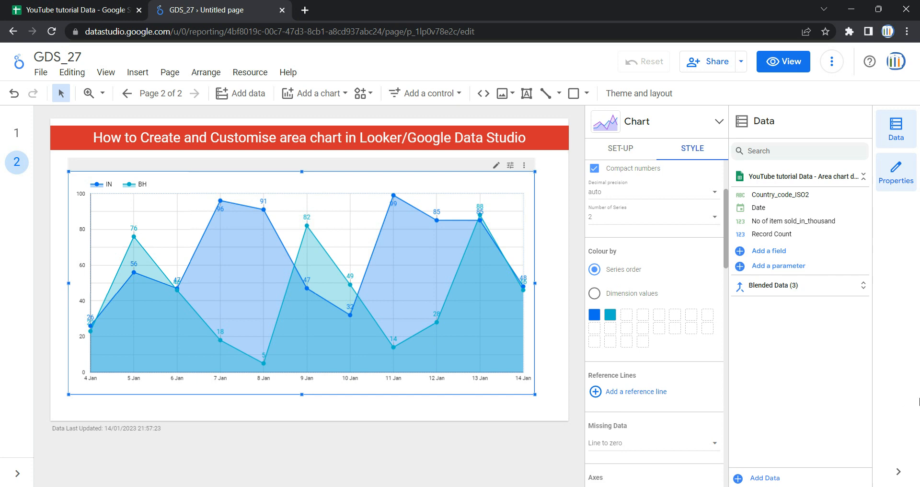
pyautogui.click(595, 319)
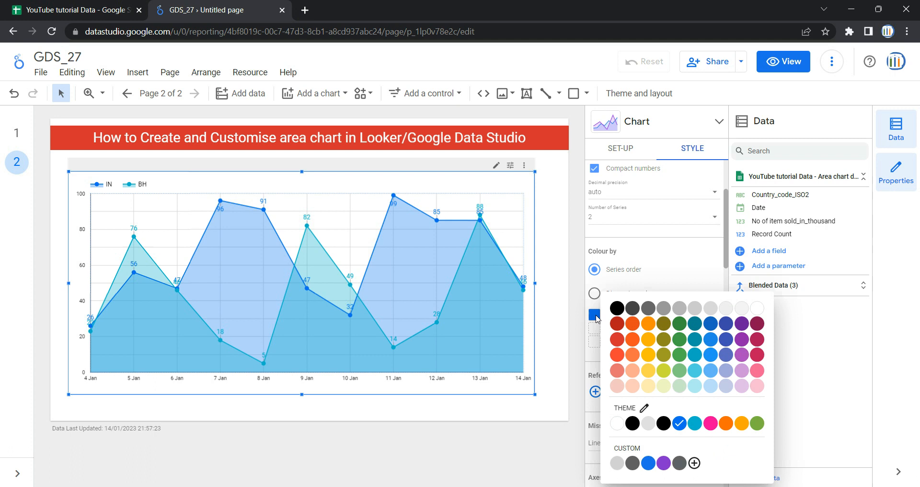
pyautogui.click(617, 359)
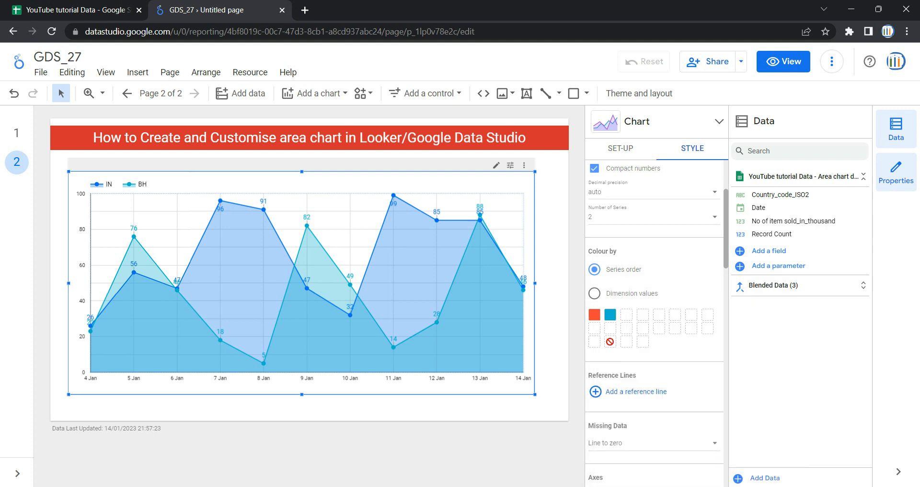
# - Change the second series' colour to dark grey
pyautogui.click(612, 319)
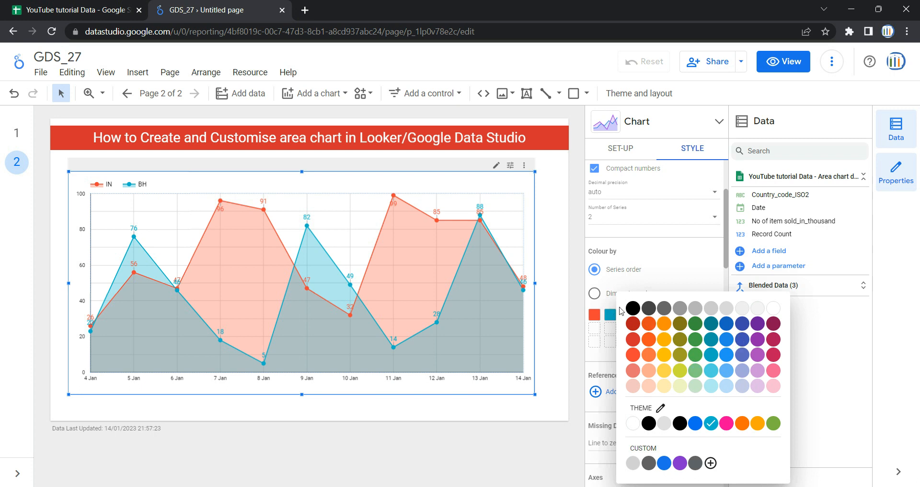
pyautogui.click(647, 308)
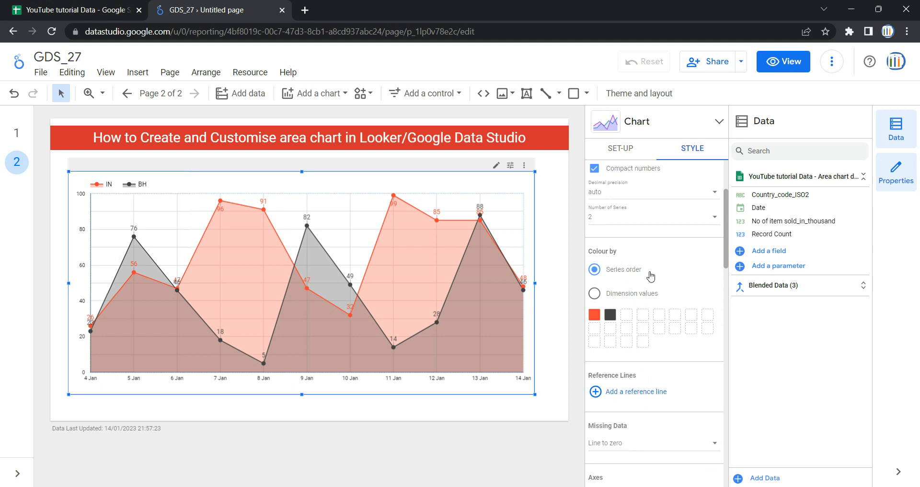
# - Colour the chart by dimension values and look through the list of dimension value colours
pyautogui.click(618, 299)
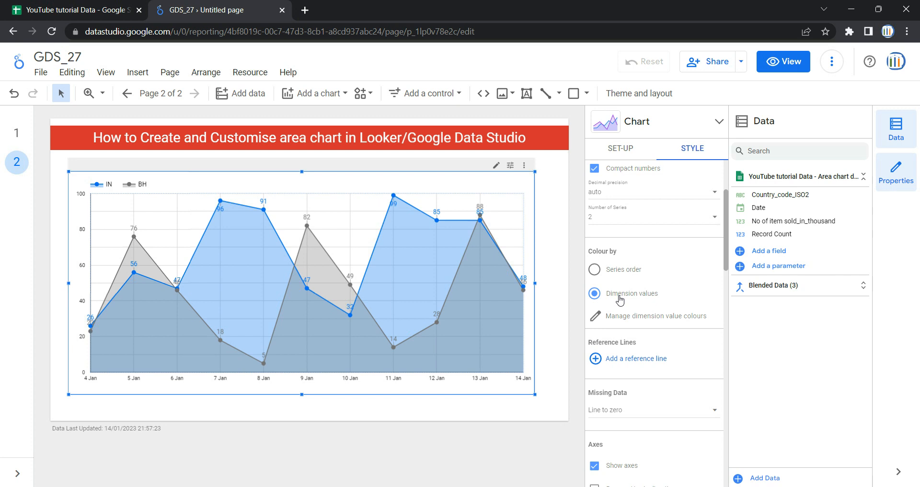
pyautogui.click(598, 323)
pyautogui.scroll(-4, 128, 373)
pyautogui.scroll(4, 128, 373)
pyautogui.scroll(-15, 128, 373)
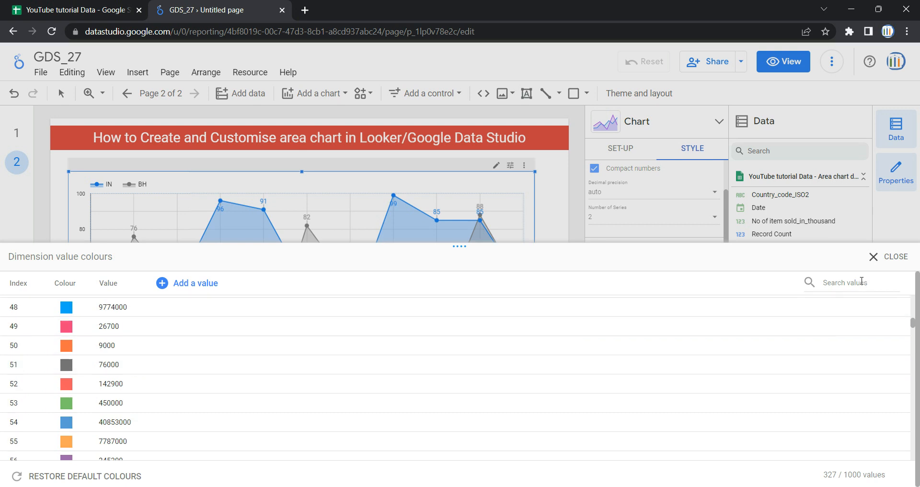
pyautogui.click(887, 257)
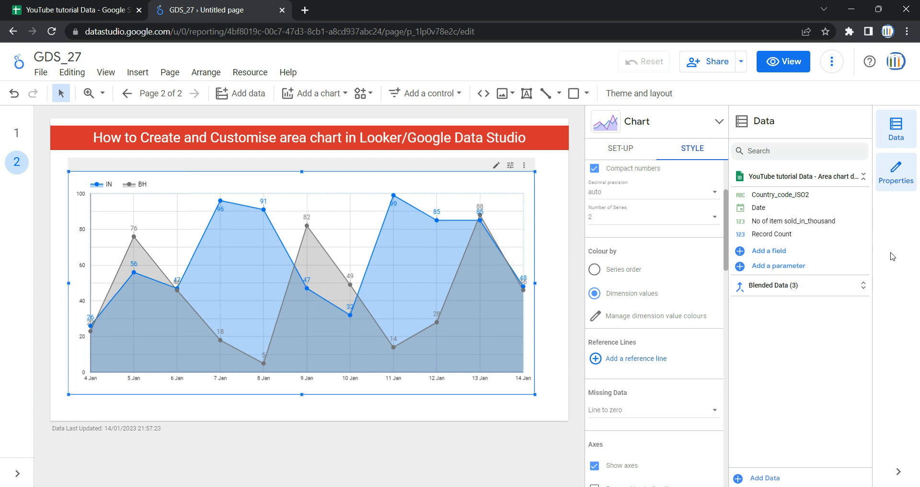
# - Add a reference line to the area chart, review its type and formatting options, and remove it
pyautogui.scroll(-3, 663, 308)
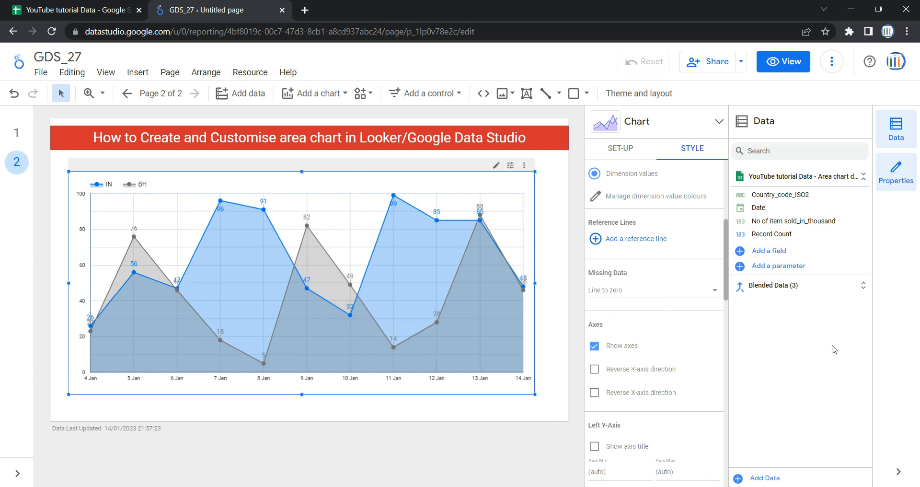
pyautogui.scroll(2, 654, 326)
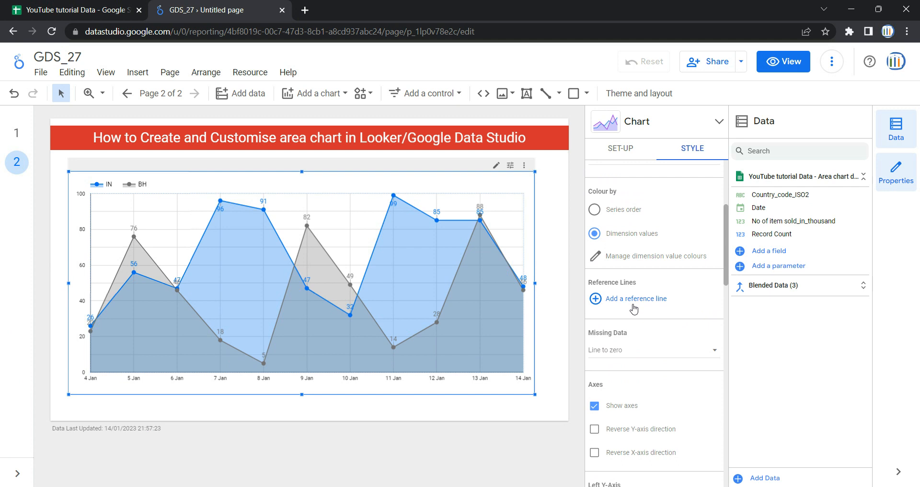
pyautogui.click(634, 307)
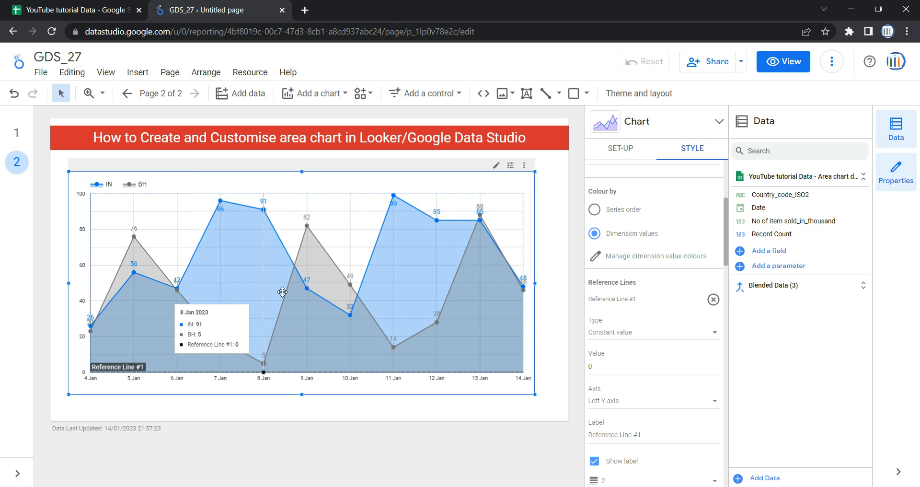
pyautogui.click(635, 333)
pyautogui.click(571, 301)
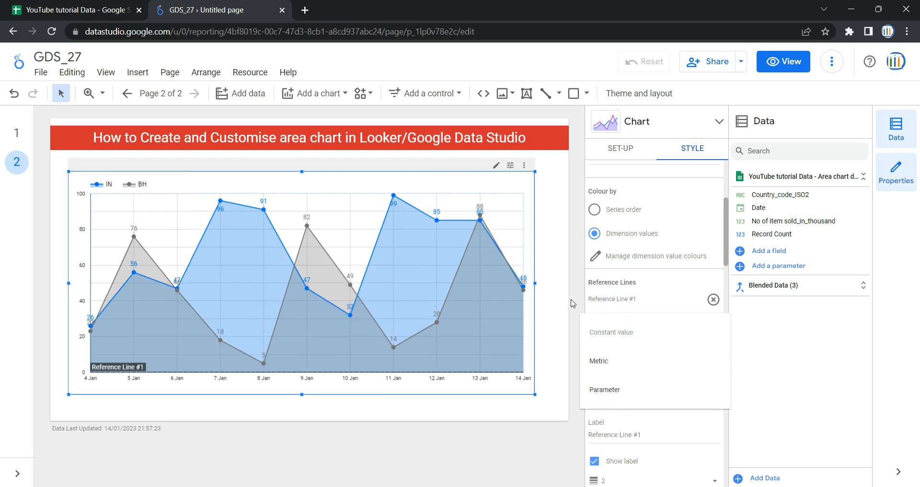
pyautogui.scroll(-1, 639, 386)
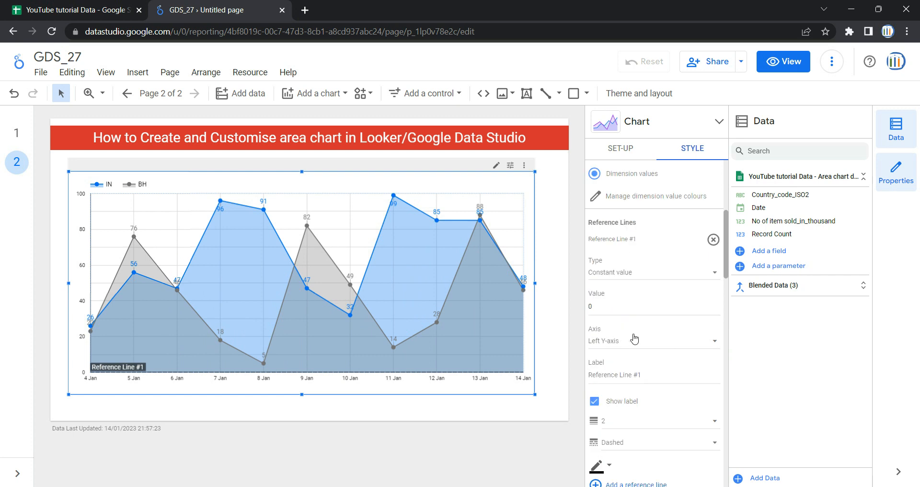
pyautogui.scroll(-1, 634, 339)
pyautogui.scroll(1, 619, 318)
pyautogui.click(713, 239)
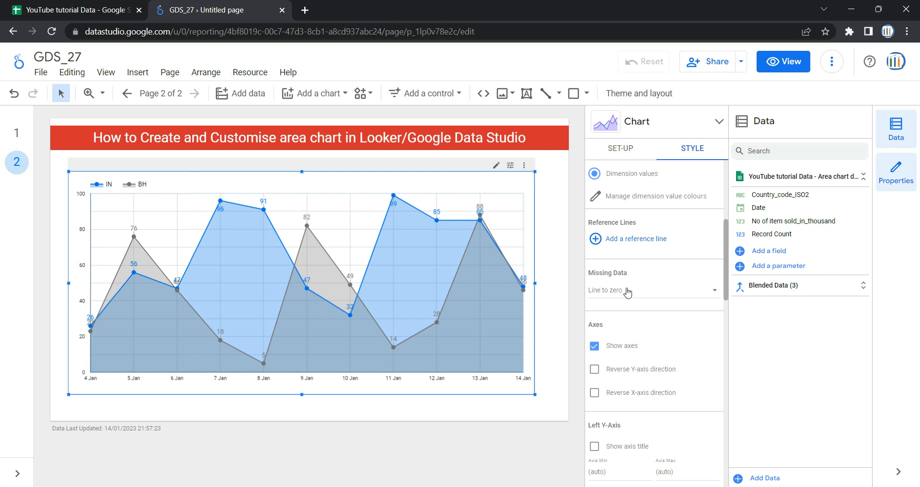
# - Return the chart's colouring to series order
pyautogui.scroll(1, 627, 292)
pyautogui.scroll(1, 625, 351)
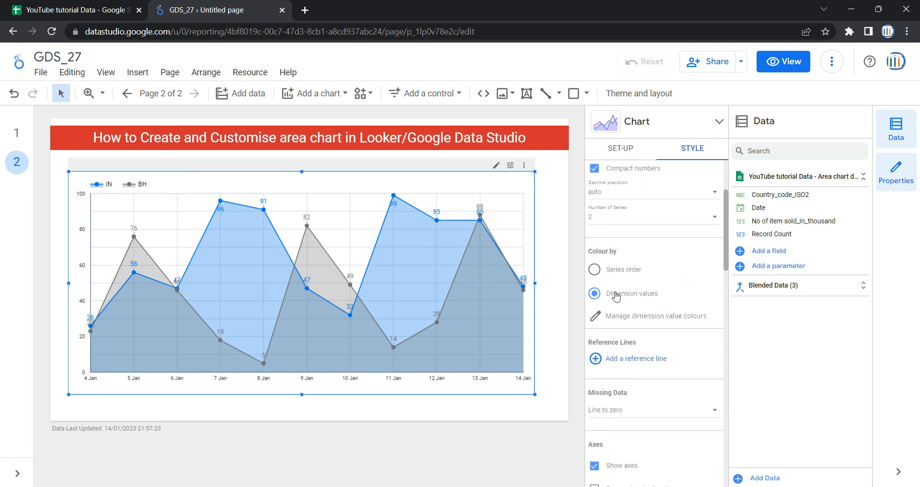
pyautogui.click(624, 272)
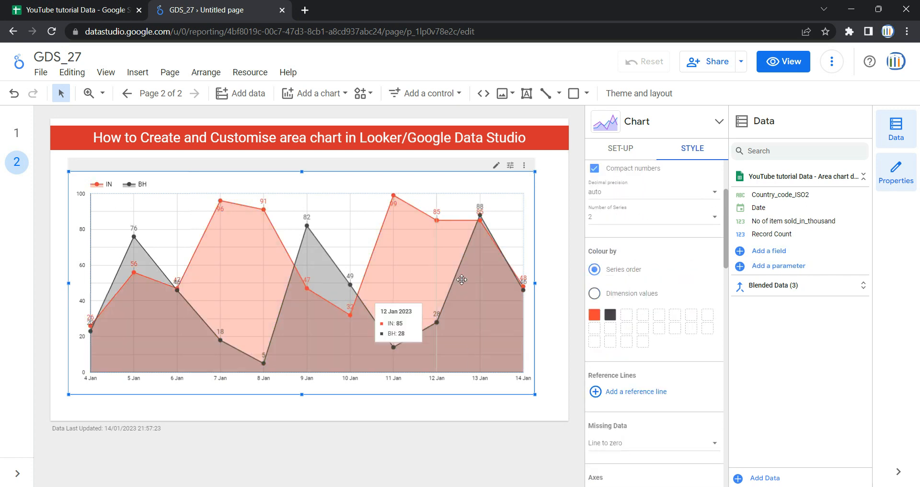
# - Set the area chart's missing data handling to Line breaks
pyautogui.scroll(-1, 643, 364)
pyautogui.scroll(-2, 643, 363)
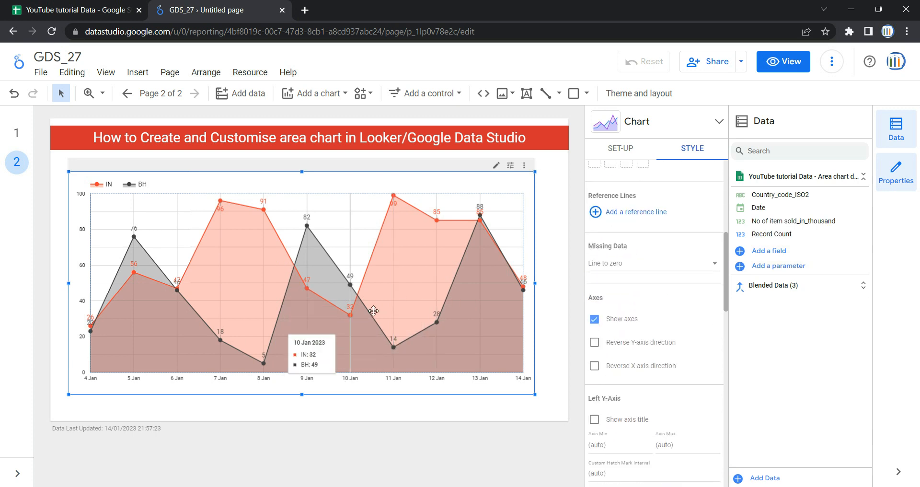
pyautogui.scroll(-2, 641, 341)
pyautogui.scroll(3, 641, 340)
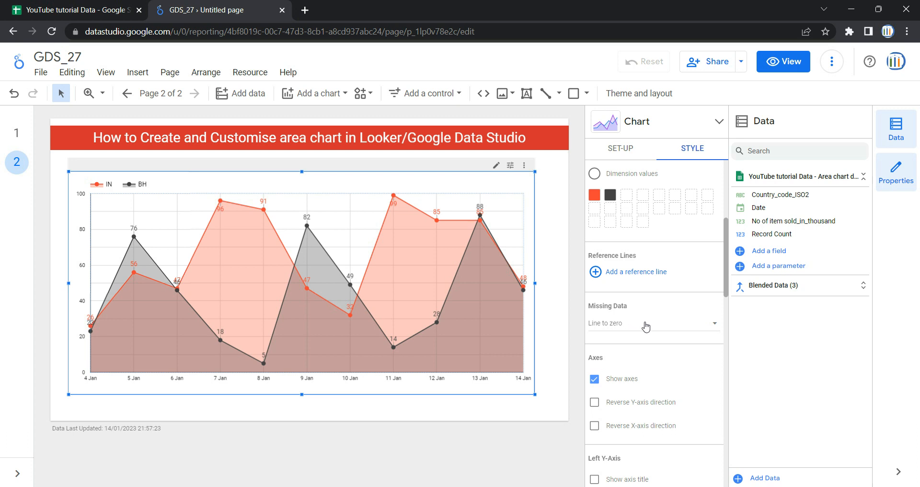
pyautogui.click(645, 327)
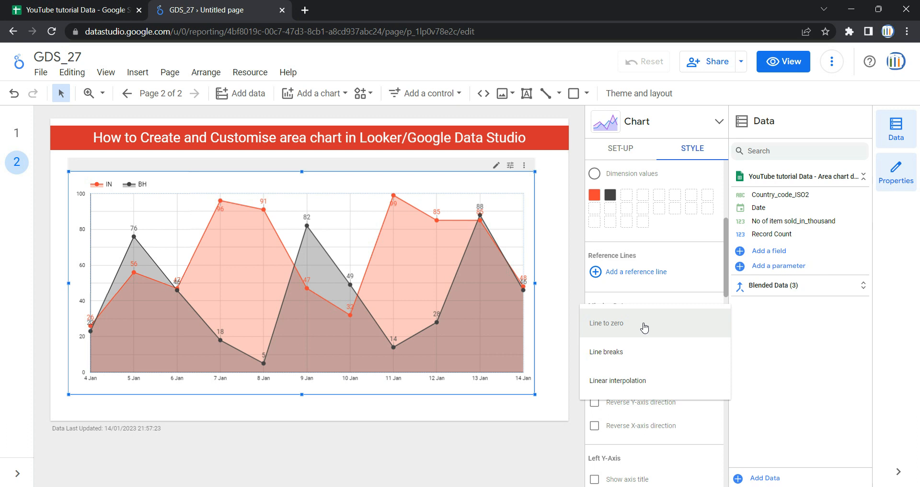
pyautogui.click(645, 358)
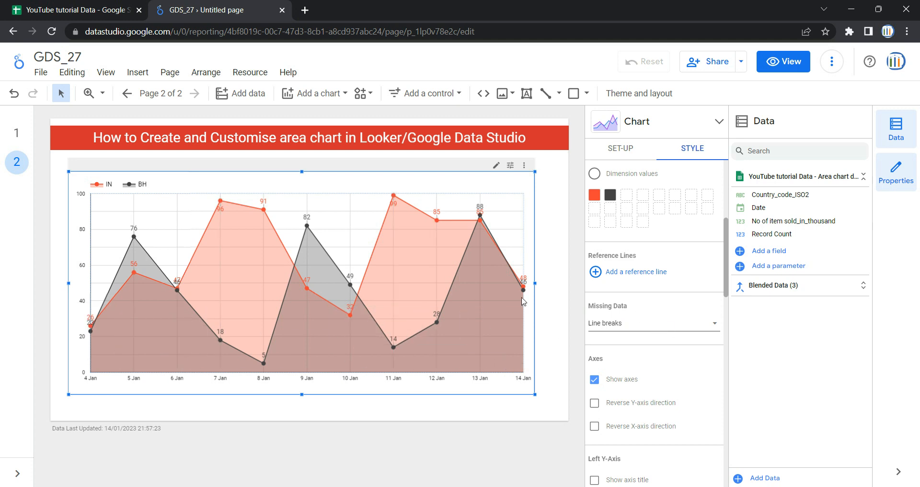
# - Switch to the Google Sheets source data, clear the dates in C12:C13, and restore them by copying the date formula from C10
pyautogui.click(119, 6)
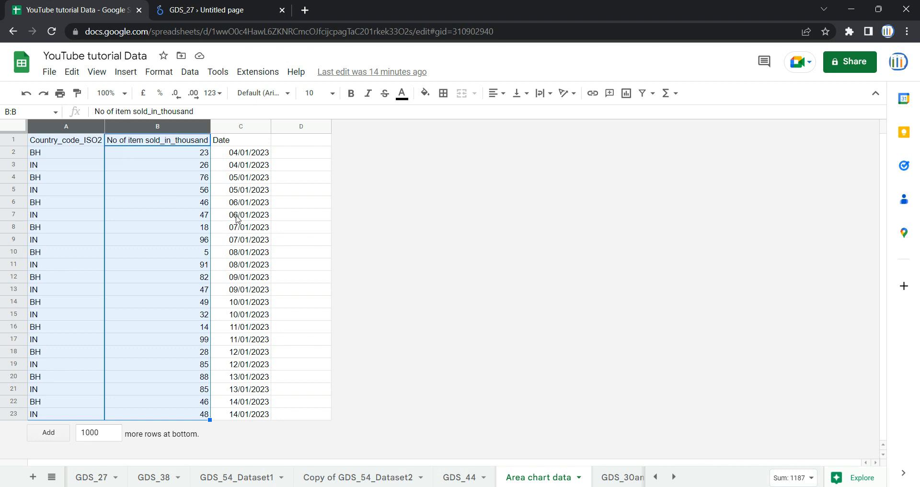
pyautogui.click(246, 281)
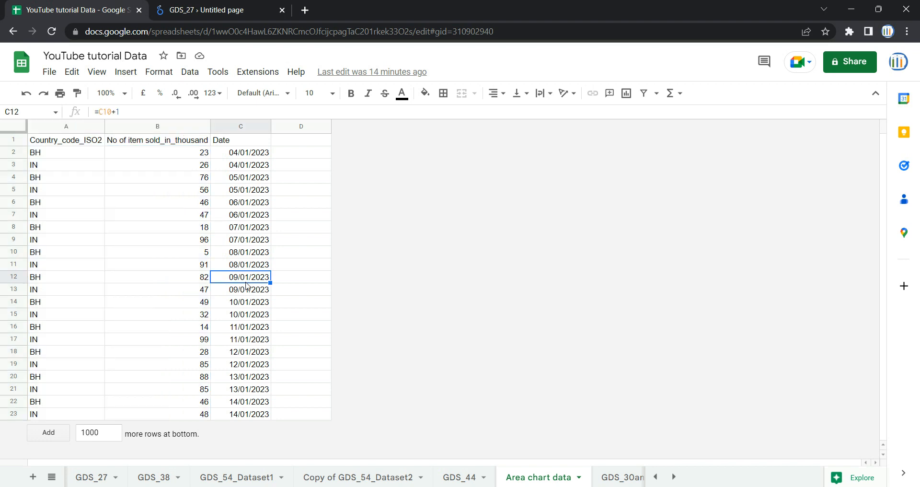
pyautogui.keyDown('shift'); pyautogui.click(247, 286); pyautogui.keyUp('shift')
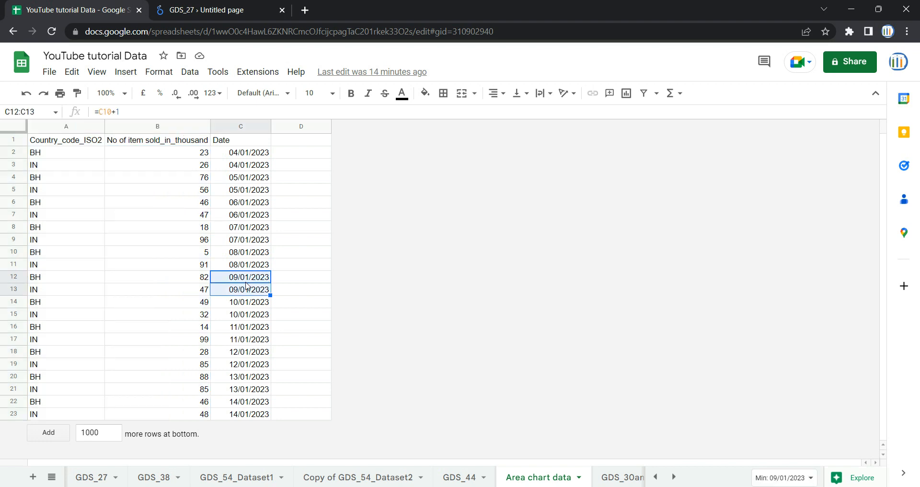
pyautogui.press('Delete')
pyautogui.press('Up')
pyautogui.press('Up')
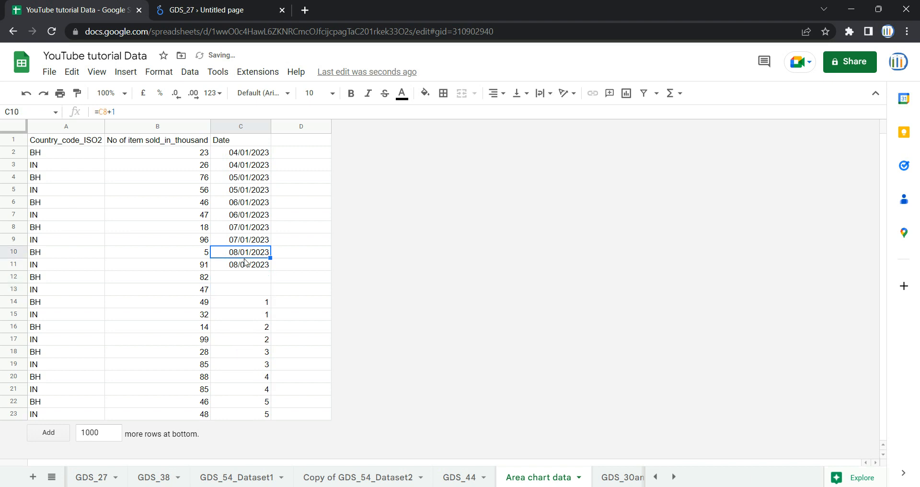
pyautogui.hotkey('ctrl', 'c')
pyautogui.moveTo(246, 279); pyautogui.dragTo(249, 290)
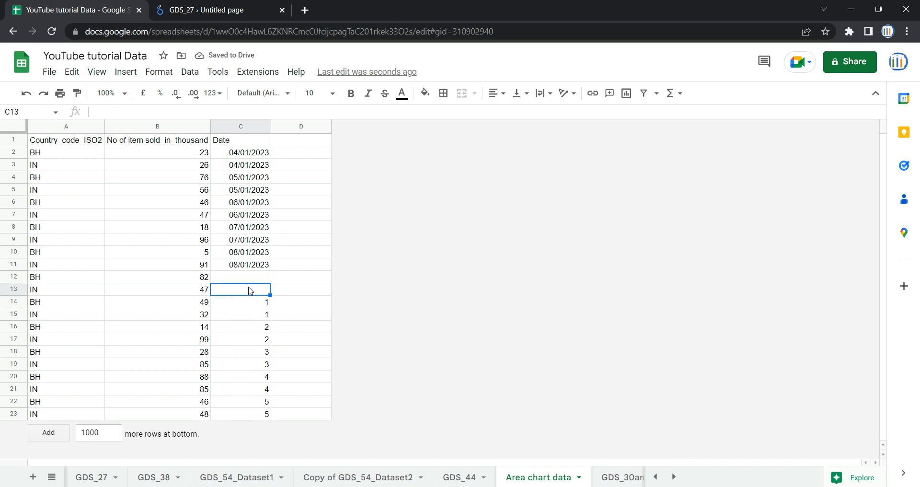
pyautogui.hotkey('ctrl', 'v')
# - Replace the date formulas in C2:C23 with their plain values and format the range as Date
pyautogui.press('Up')
pyautogui.press('Up')
pyautogui.press('Up')
pyautogui.press('Up')
pyautogui.press('Up')
pyautogui.press('Up')
pyautogui.press('Up')
pyautogui.press('Up')
pyautogui.press('Up')
pyautogui.press('Up')
pyautogui.hotkey('ctrl', 'shift', 'Down')
pyautogui.hotkey('ctrl', 'c')
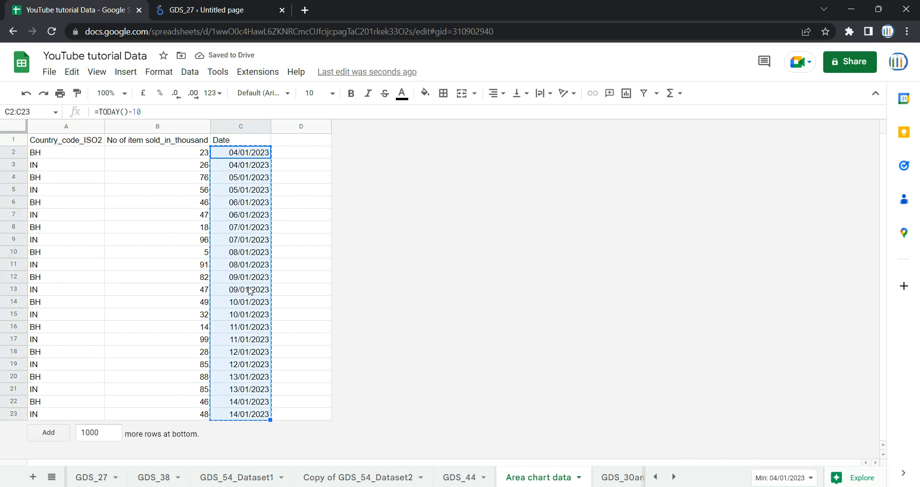
pyautogui.hotkey('ctrl', 'shift', 'v')
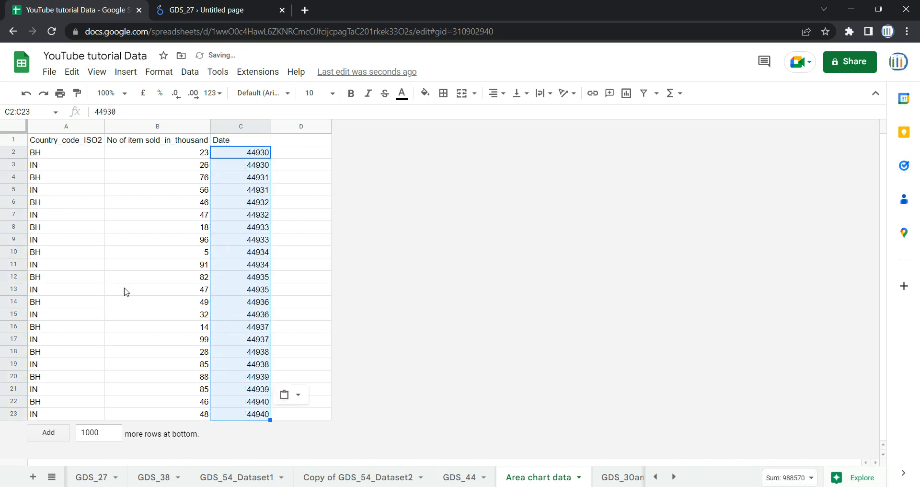
pyautogui.click(213, 93)
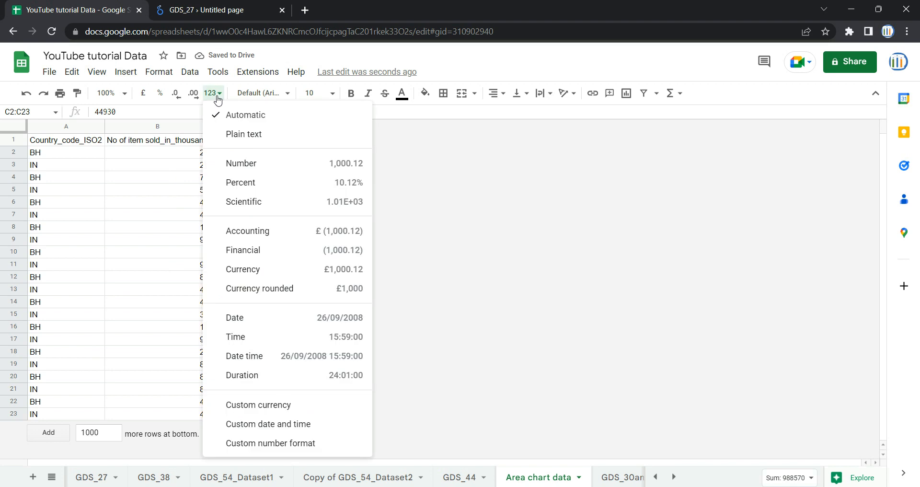
pyautogui.click(293, 317)
# - Clear the dates in C12:C13 so that 09/01/2023 is missing from the source data
pyautogui.moveTo(258, 282); pyautogui.dragTo(257, 286)
pyautogui.press('Delete')
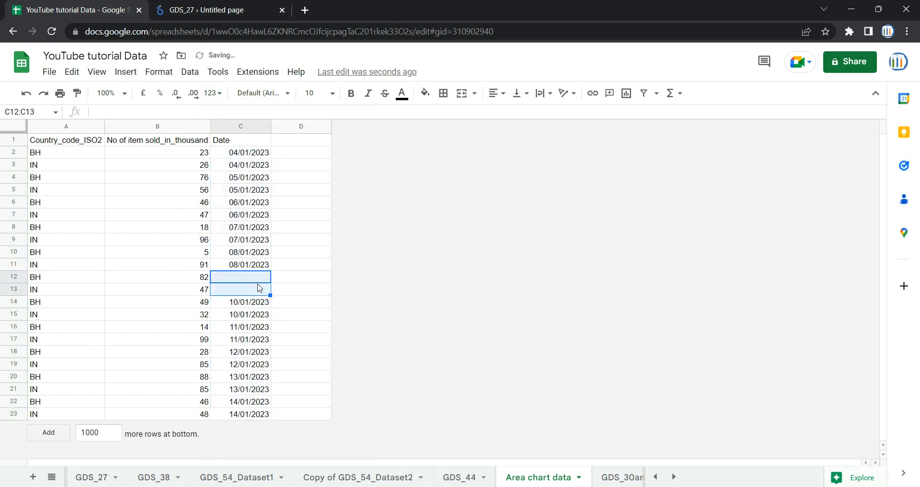
pyautogui.click(157, 257)
# - Switch back to the GDS_27 report in Looker Studio and refresh its data
pyautogui.click(220, 5)
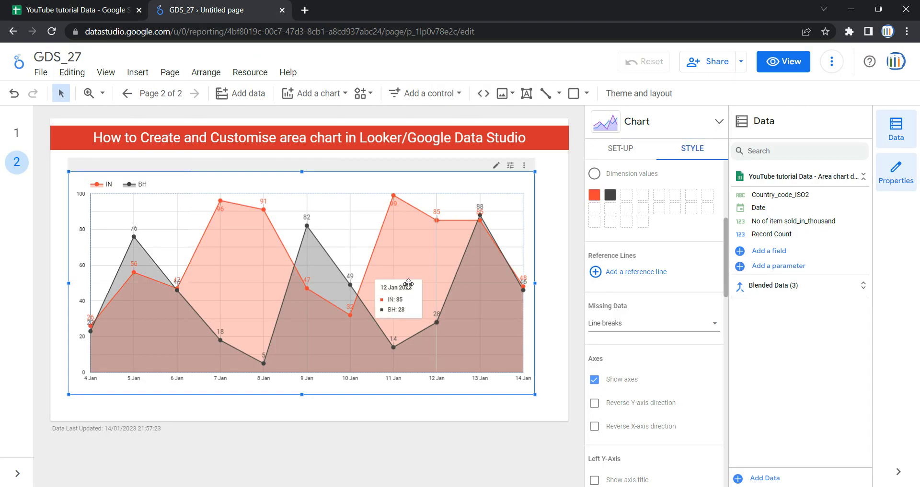
pyautogui.moveTo(310, 370)
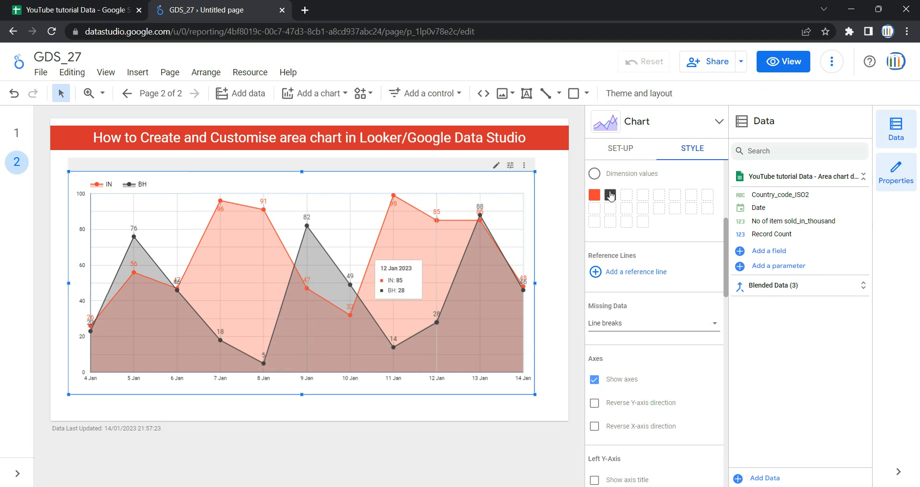
pyautogui.click(831, 64)
pyautogui.click(846, 90)
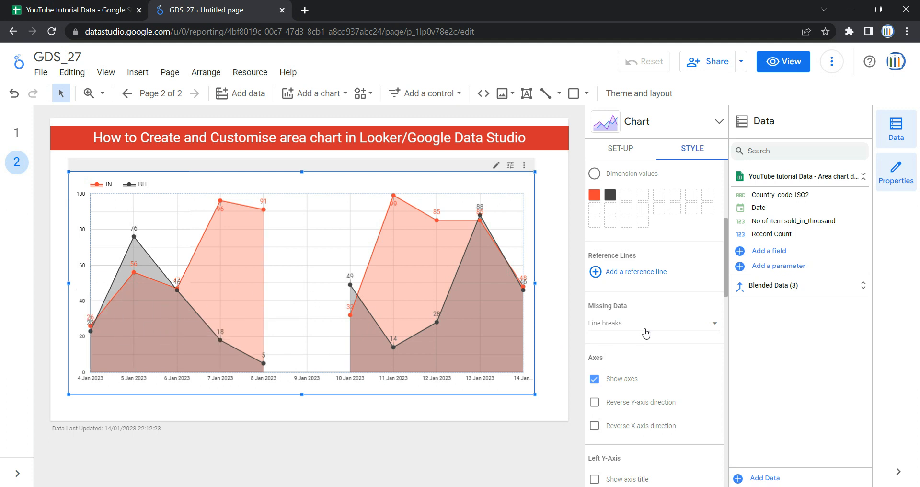
# - Set the chart's missing data handling to Line to zero, try Linear interpolation, and return to Line to zero
pyautogui.click(667, 328)
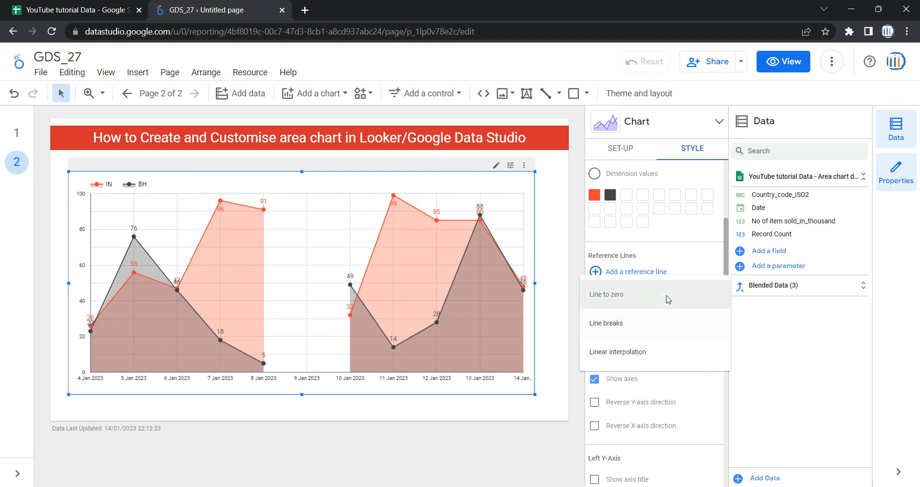
pyautogui.click(668, 299)
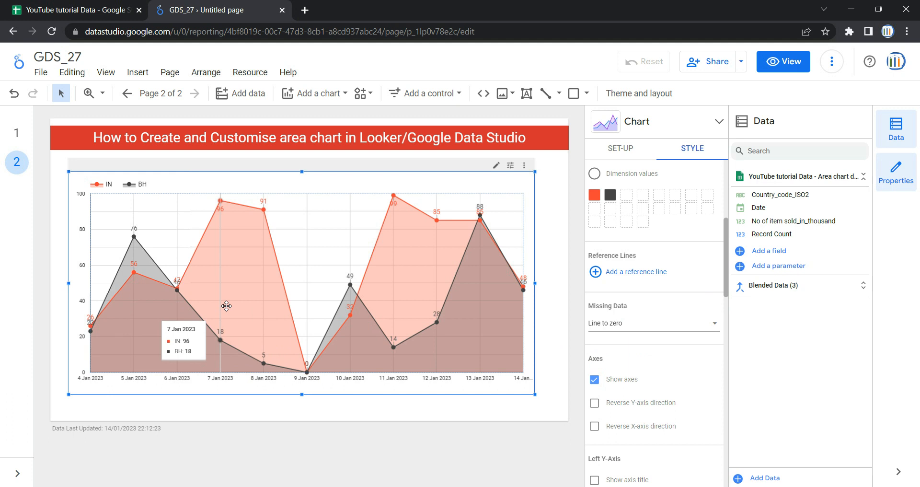
pyautogui.click(651, 320)
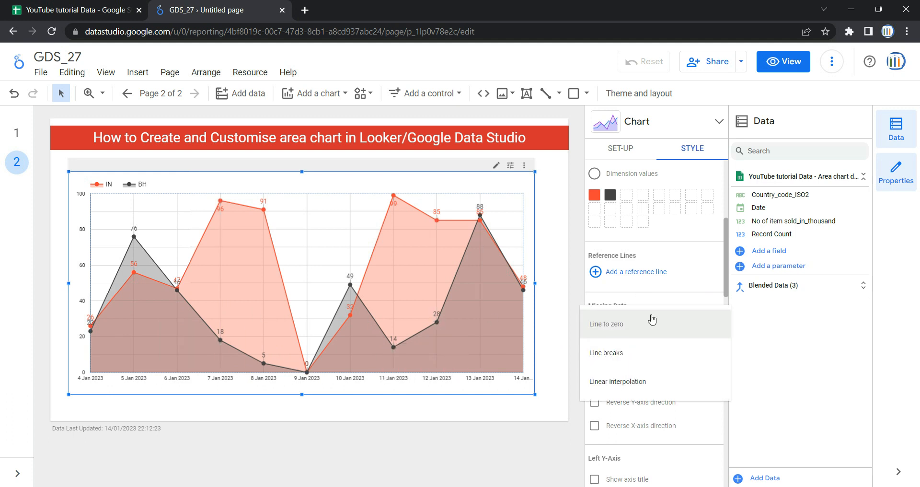
pyautogui.click(657, 382)
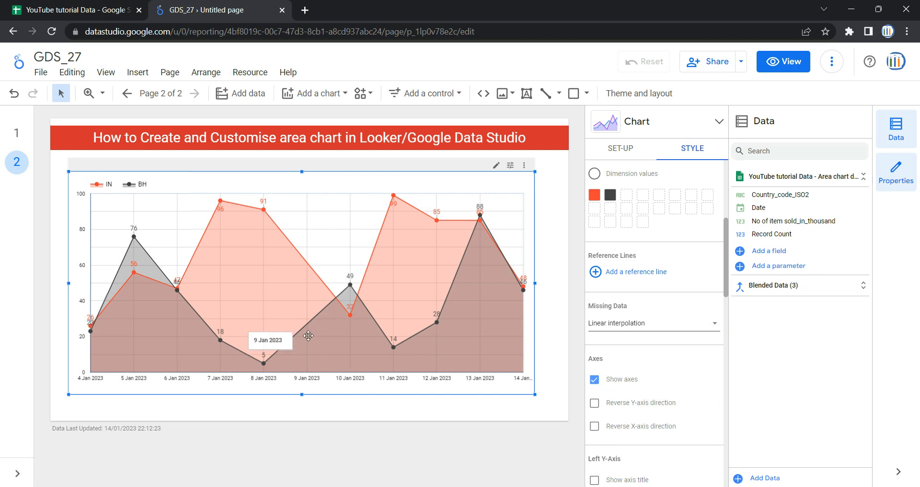
pyautogui.click(661, 326)
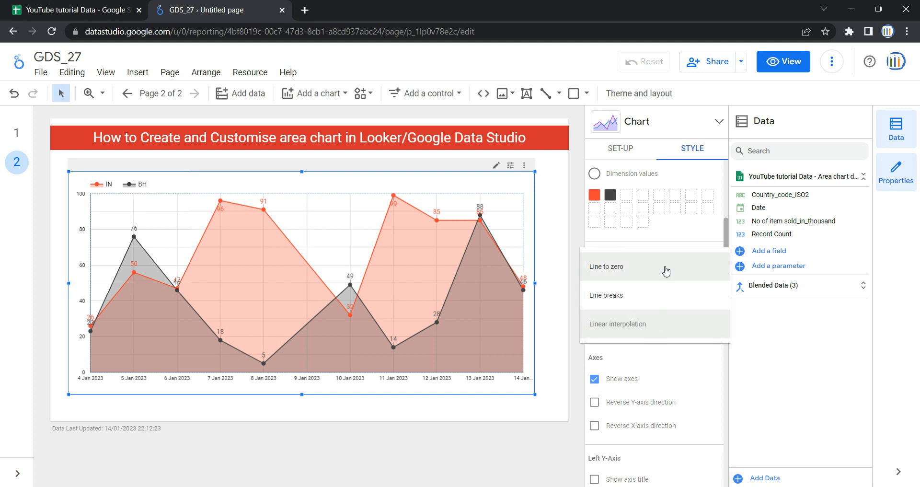
pyautogui.click(666, 272)
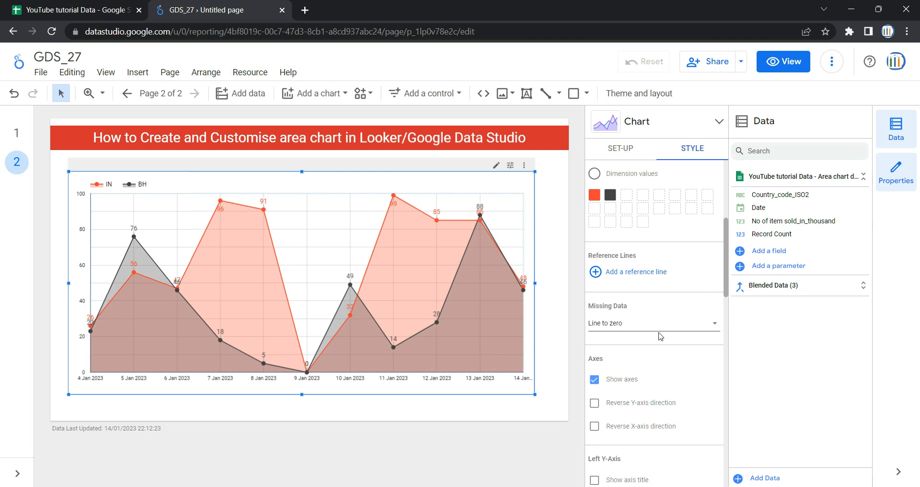
# - Try Line breaks as the chart's missing data handling and return it to Line to zero
pyautogui.moveTo(303, 369)
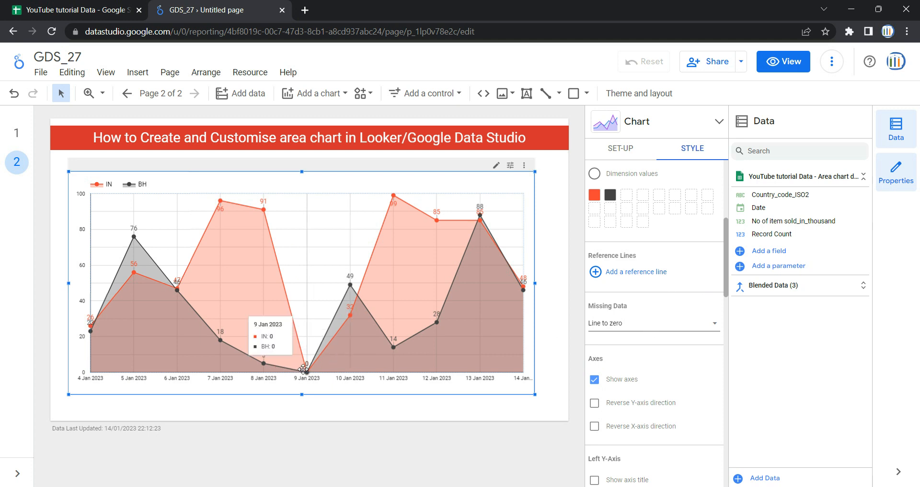
pyautogui.click(665, 322)
pyautogui.click(669, 356)
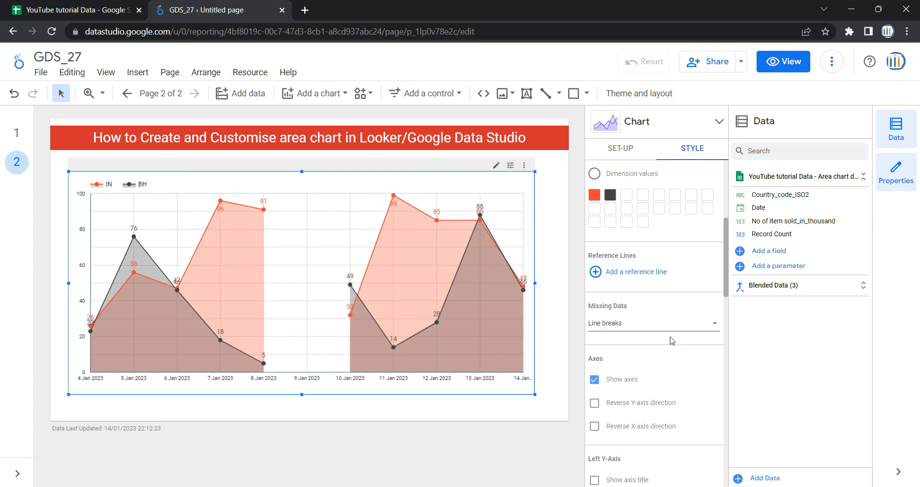
pyautogui.click(632, 329)
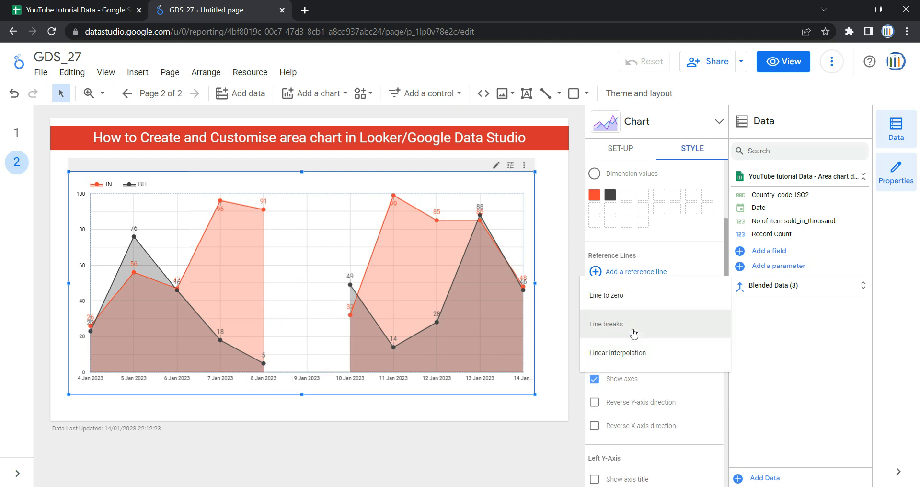
pyautogui.click(635, 298)
# - Hide the chart's axes and show them again
pyautogui.scroll(-1, 638, 321)
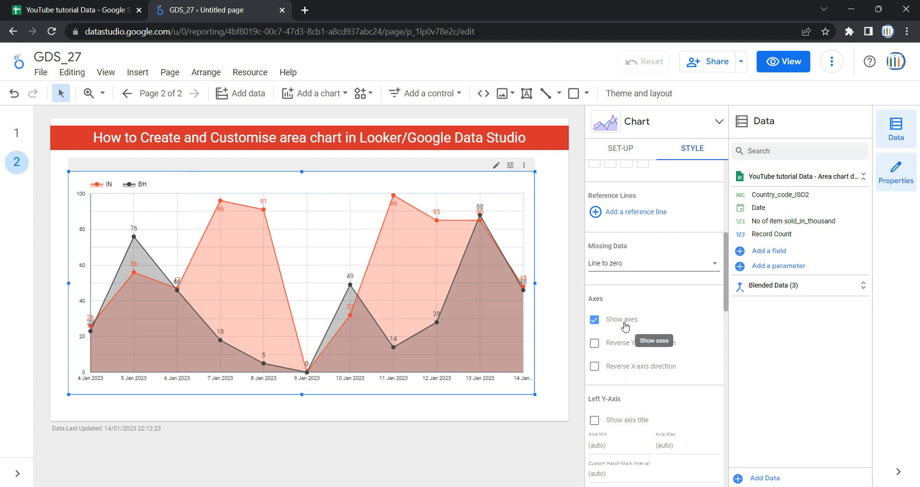
pyautogui.click(606, 325)
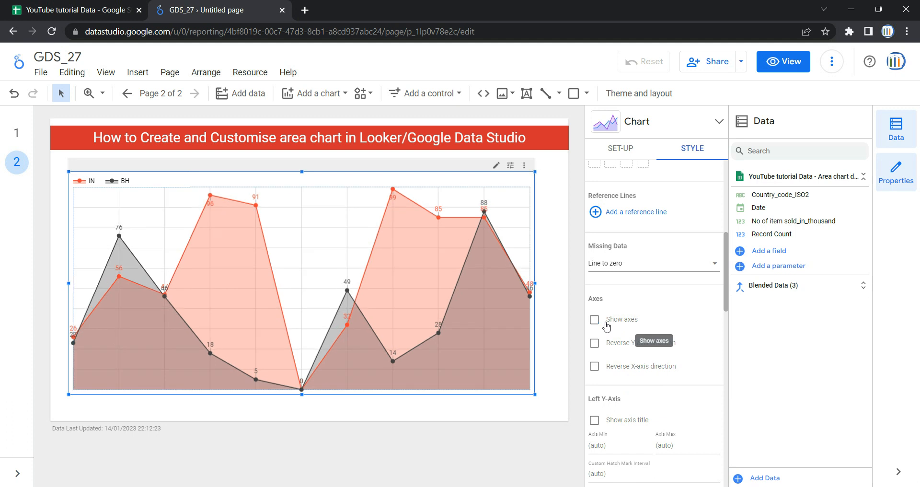
pyautogui.click(606, 326)
pyautogui.click(607, 326)
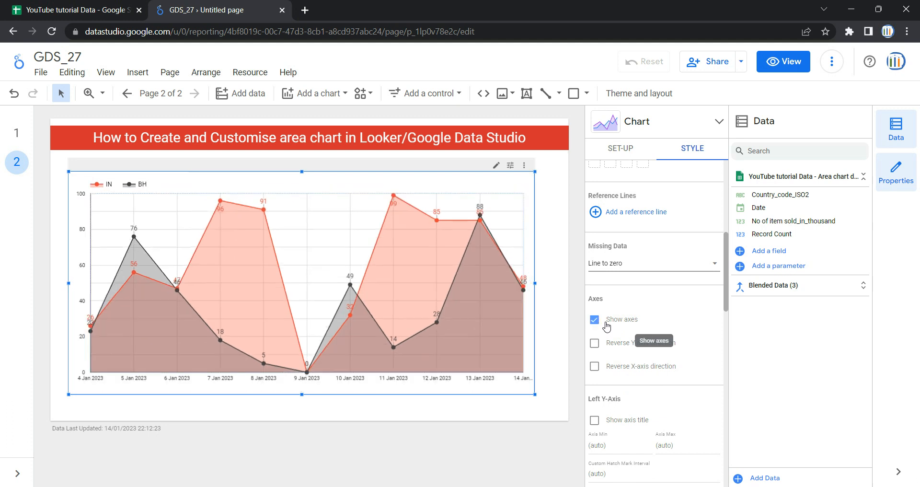
# - Try reversing the Y-axis direction and the X-axis direction, switching each option off again
pyautogui.click(623, 349)
pyautogui.click(623, 348)
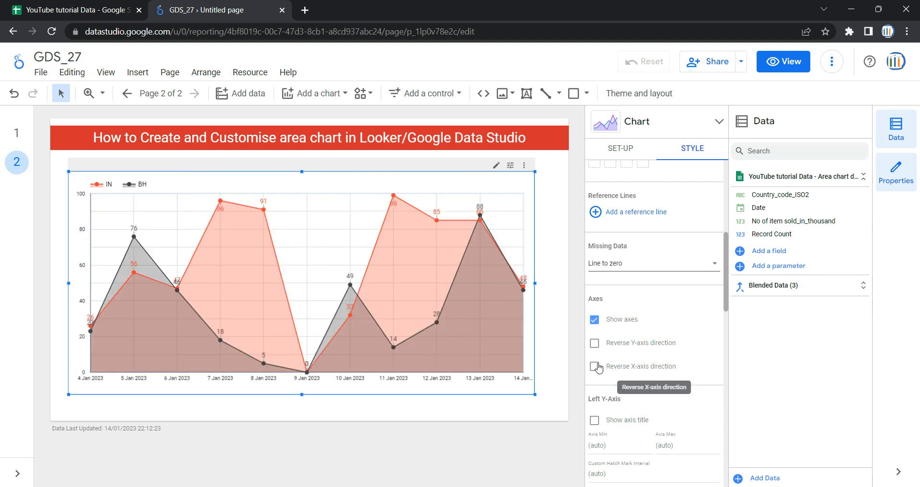
pyautogui.click(633, 371)
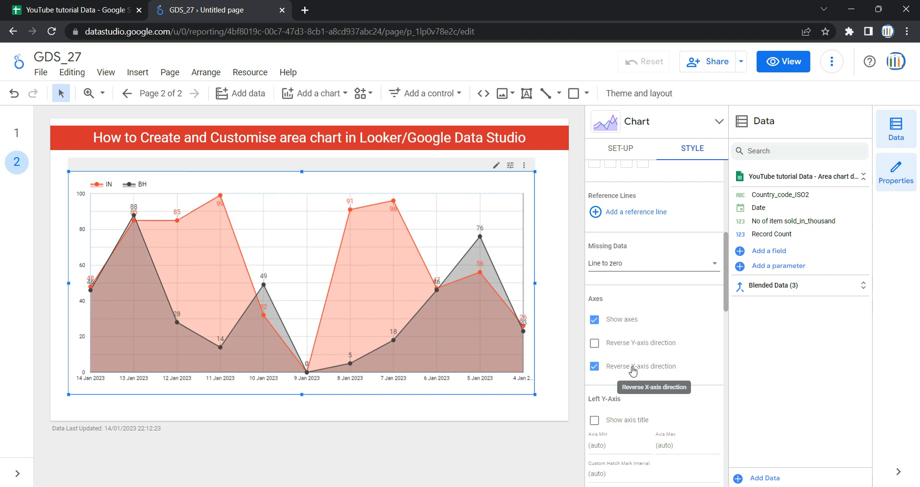
pyautogui.click(594, 365)
# - Show the title of the left Y-axis, toggling it off and on once
pyautogui.scroll(-3, 633, 371)
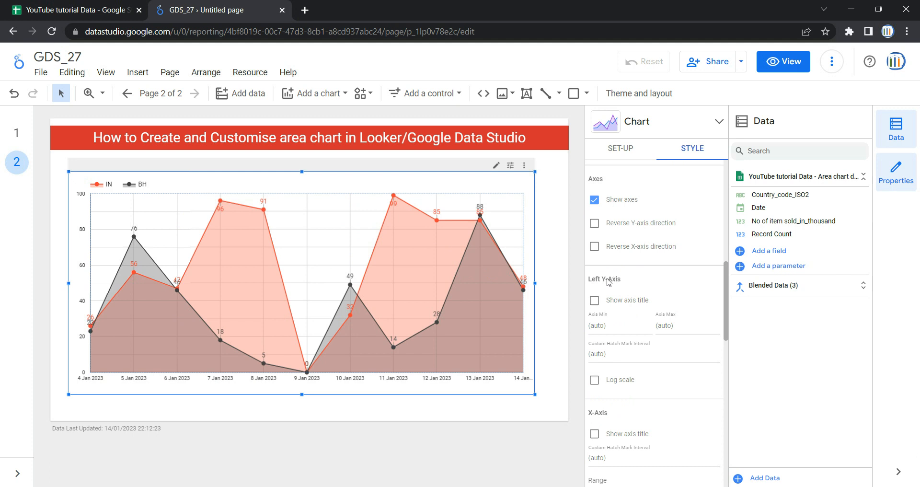
pyautogui.click(594, 300)
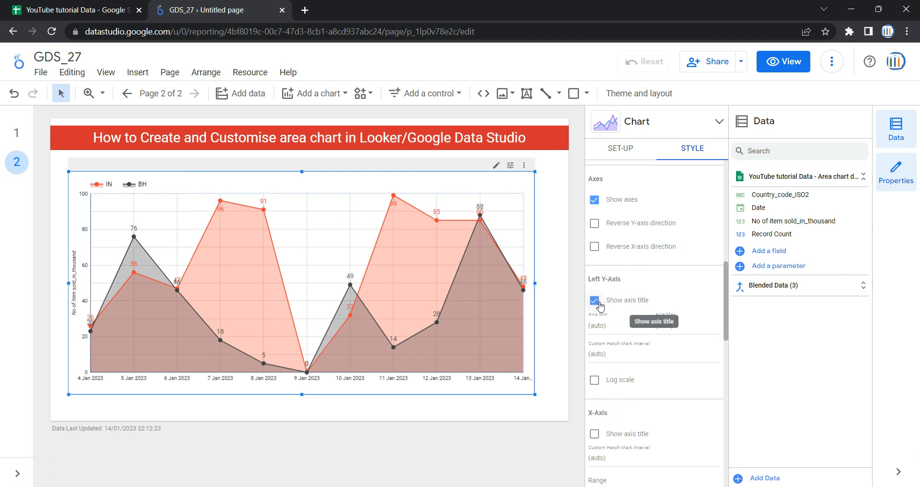
pyautogui.click(599, 303)
pyautogui.click(599, 303)
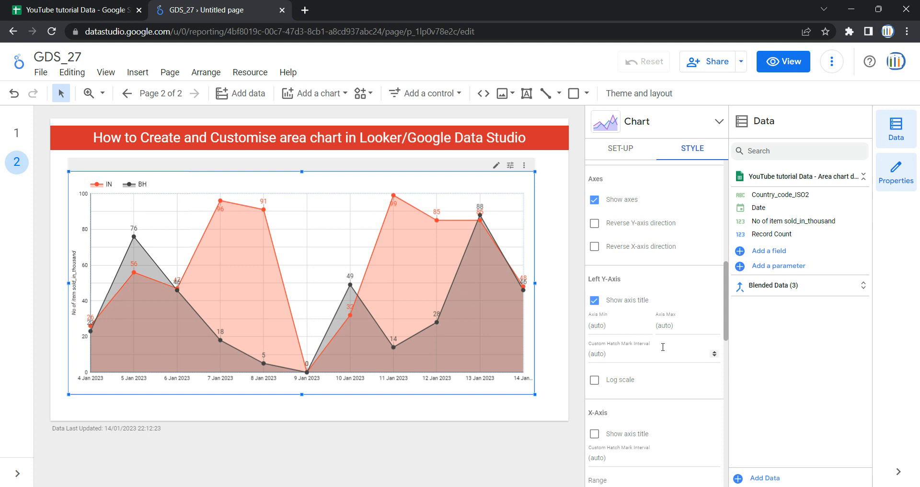
# - Try a light yellow colour for the chart's axes
pyautogui.scroll(-2, 621, 324)
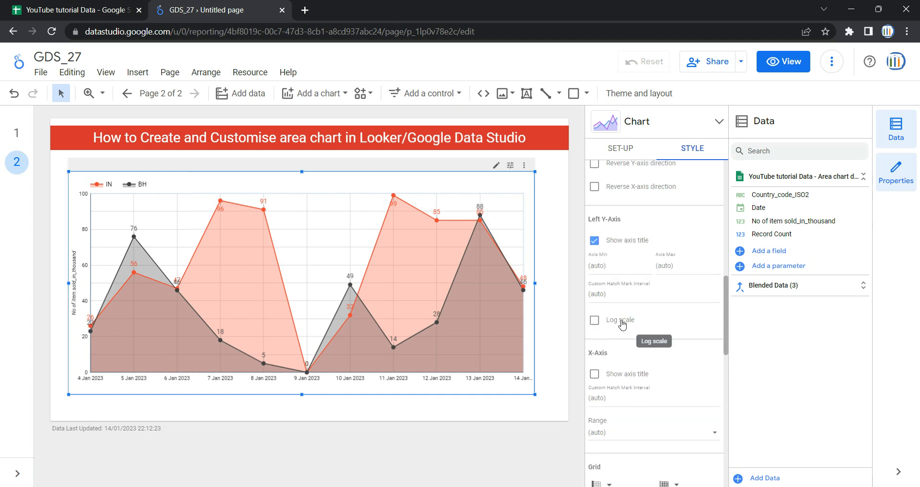
pyautogui.scroll(-2, 622, 325)
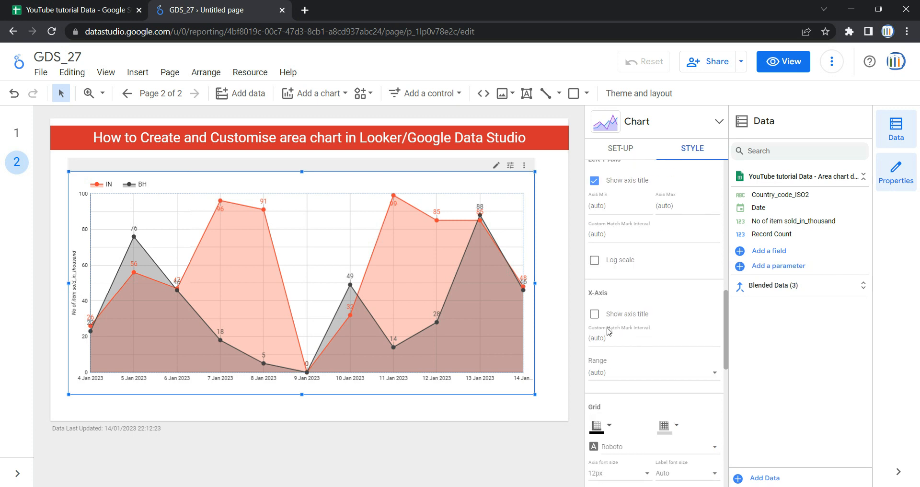
pyautogui.scroll(-6, 623, 330)
pyautogui.scroll(4, 627, 324)
pyautogui.scroll(-2, 632, 320)
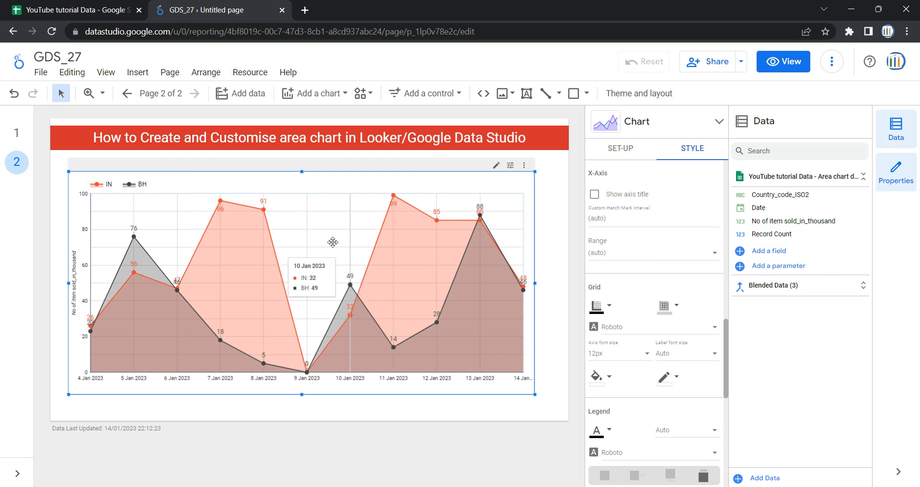
pyautogui.click(609, 308)
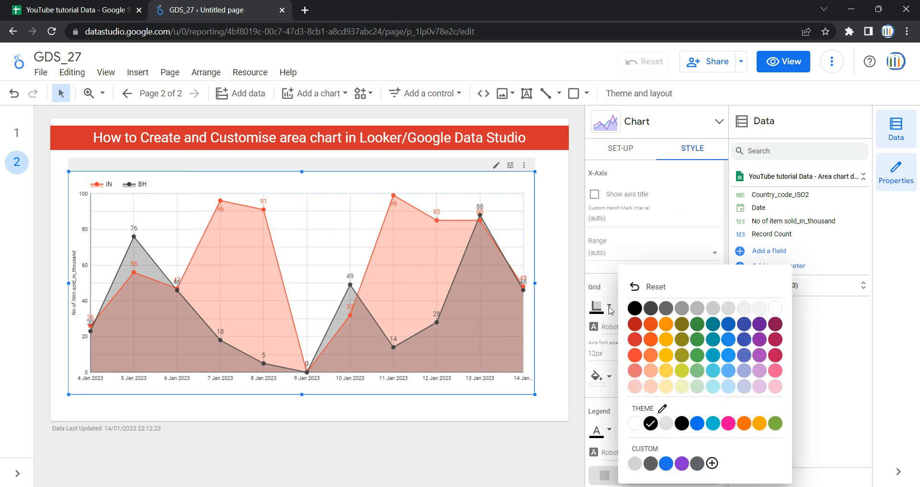
pyautogui.click(666, 371)
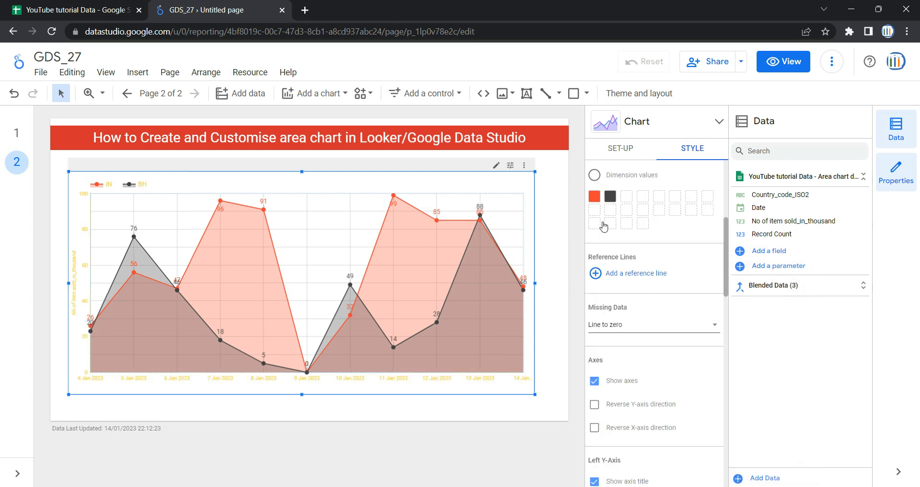
# - Make the chart's grid colour transparent
pyautogui.scroll(-6, 622, 314)
pyautogui.scroll(-1, 622, 317)
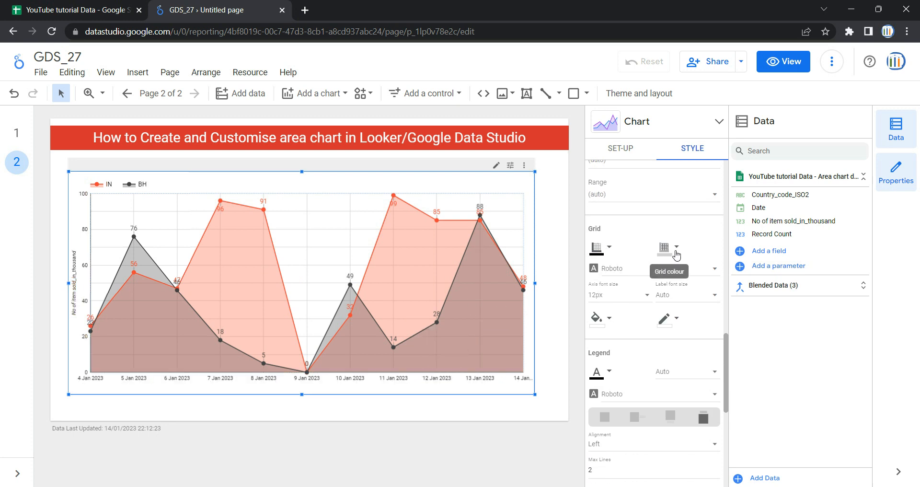
pyautogui.click(676, 249)
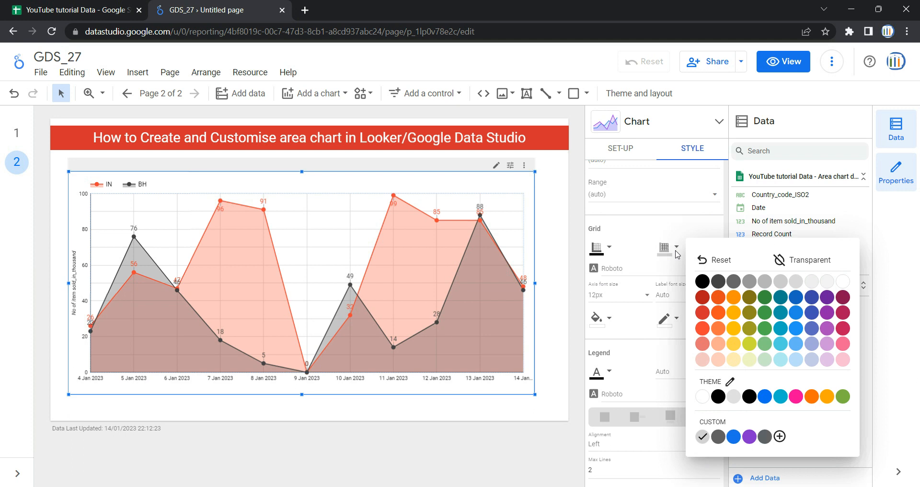
pyautogui.click(822, 268)
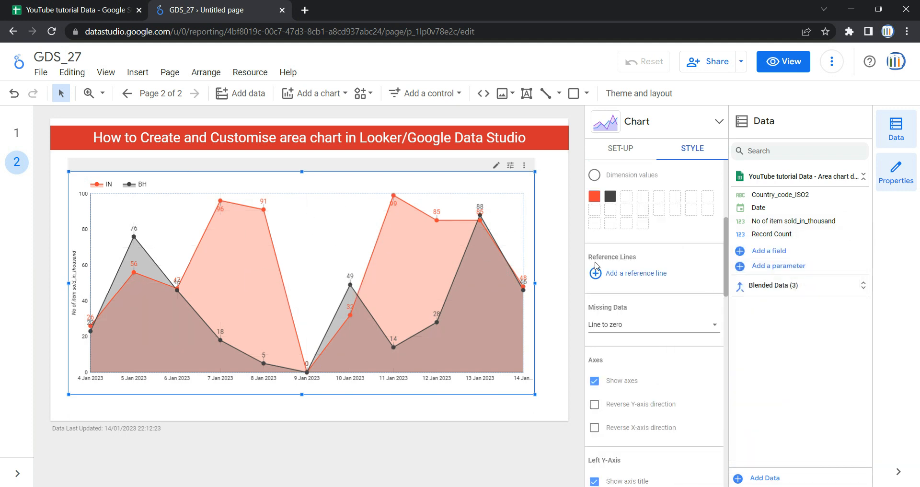
pyautogui.scroll(-7, 631, 274)
pyautogui.scroll(-6, 632, 275)
pyautogui.scroll(3, 631, 275)
pyautogui.click(676, 189)
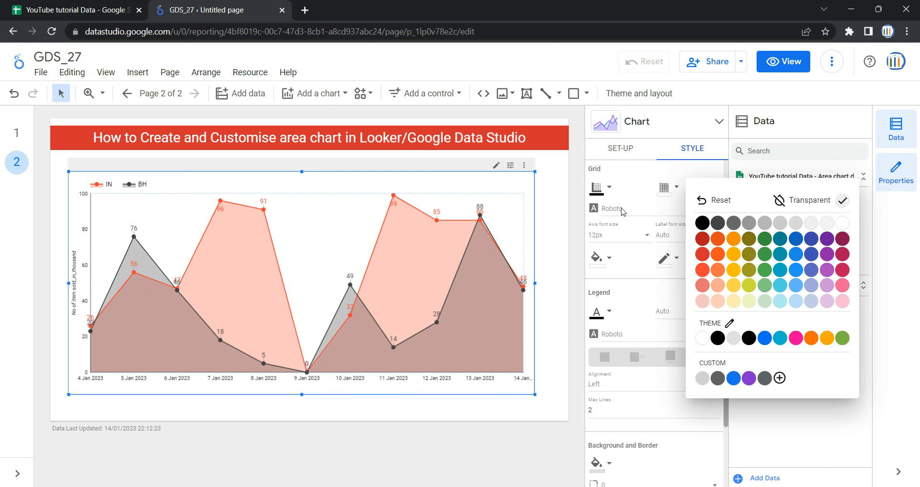
pyautogui.click(616, 287)
pyautogui.scroll(-7, 625, 292)
pyautogui.scroll(-4, 623, 287)
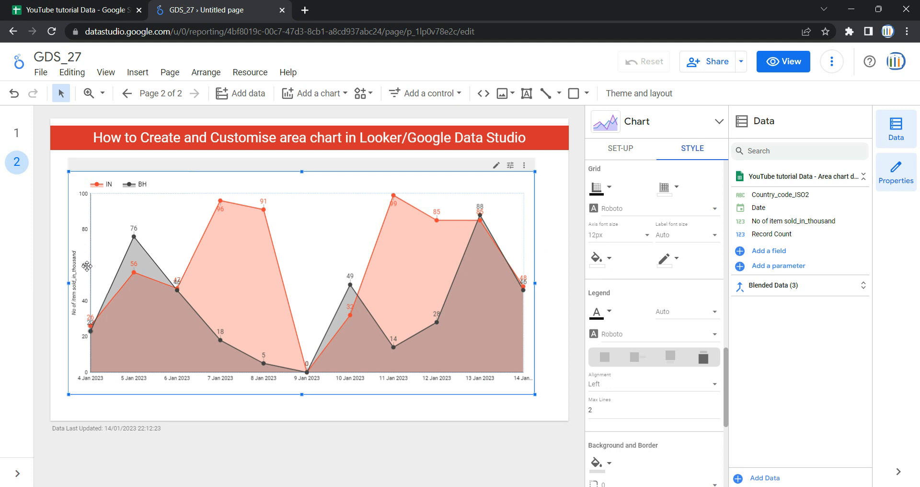
pyautogui.click(600, 265)
pyautogui.click(600, 280)
# - Set the border colour around the chart's plot area to green
pyautogui.scroll(-8, 630, 307)
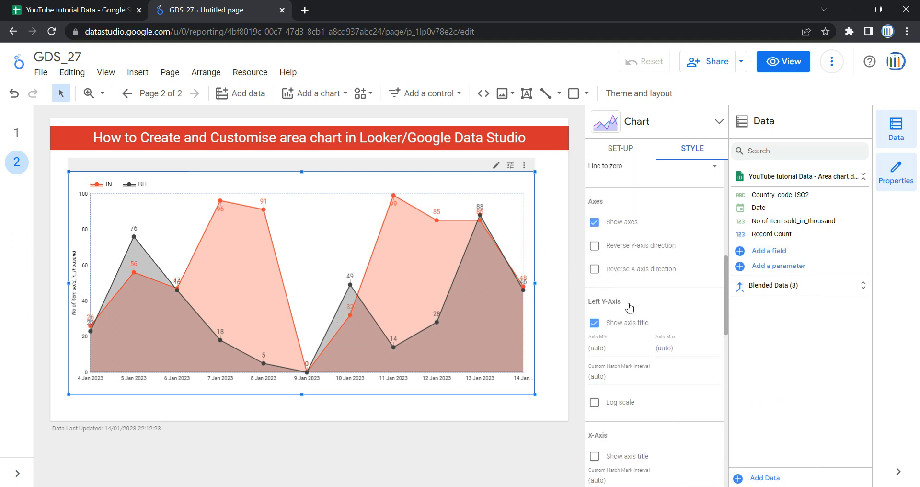
pyautogui.scroll(-4, 630, 306)
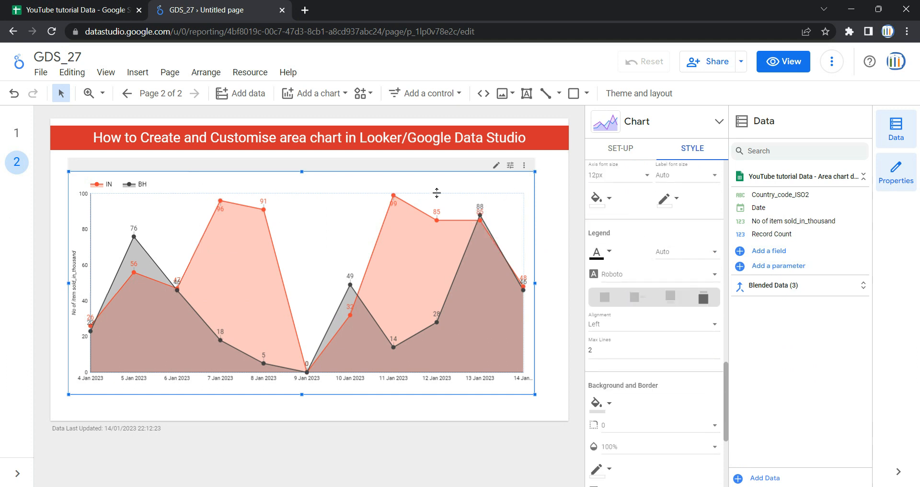
pyautogui.click(673, 199)
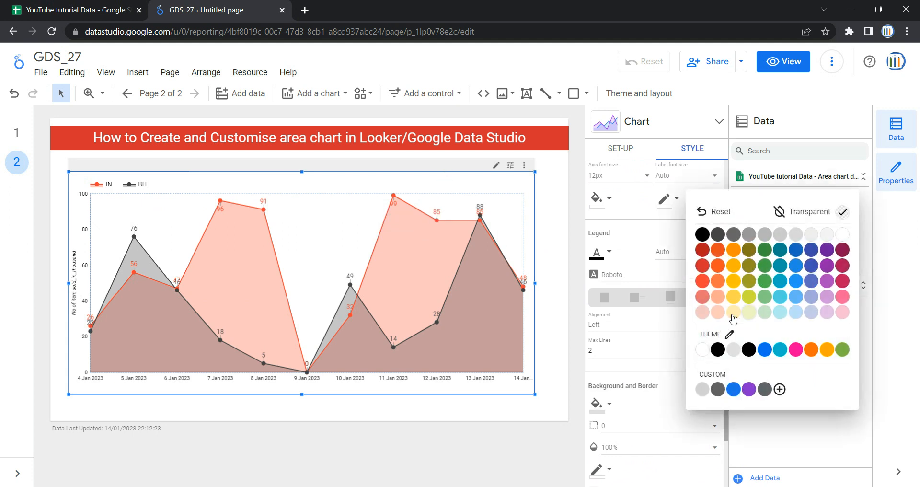
pyautogui.click(764, 265)
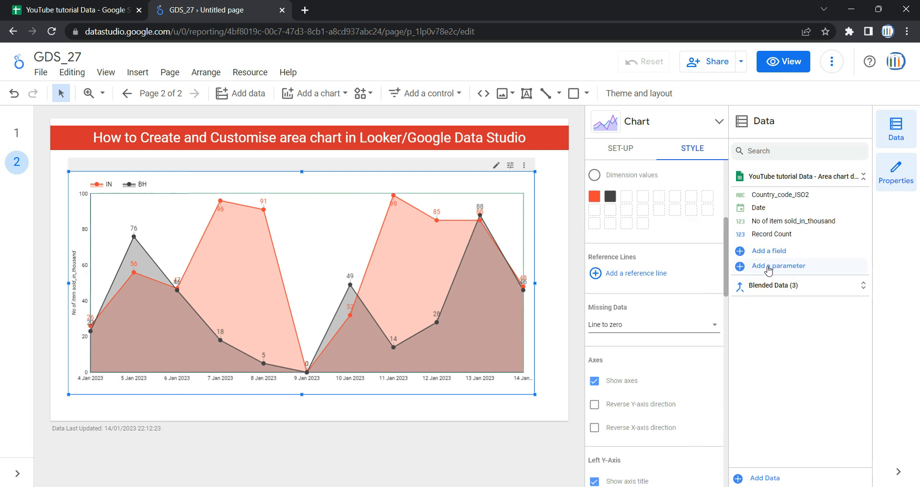
# - Hide the chart's legend, try the Right and Bottom positions, and return it to Top
pyautogui.scroll(-15, 657, 349)
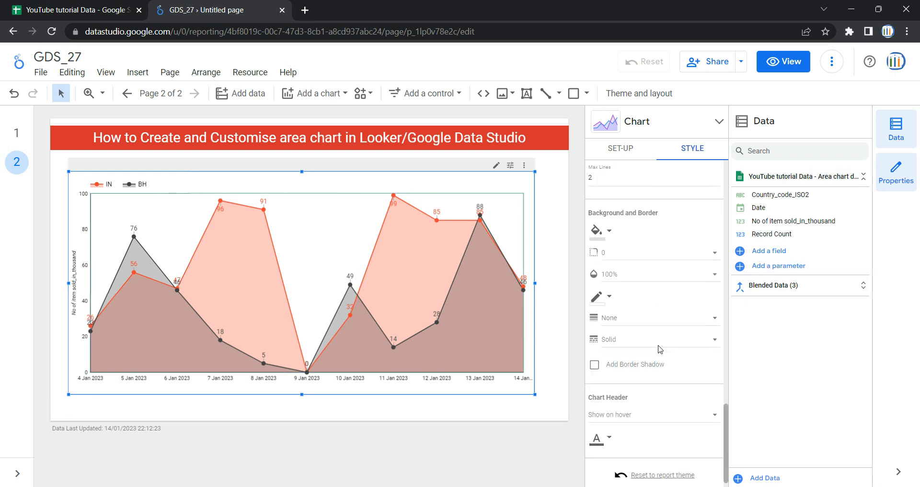
pyautogui.scroll(3, 660, 348)
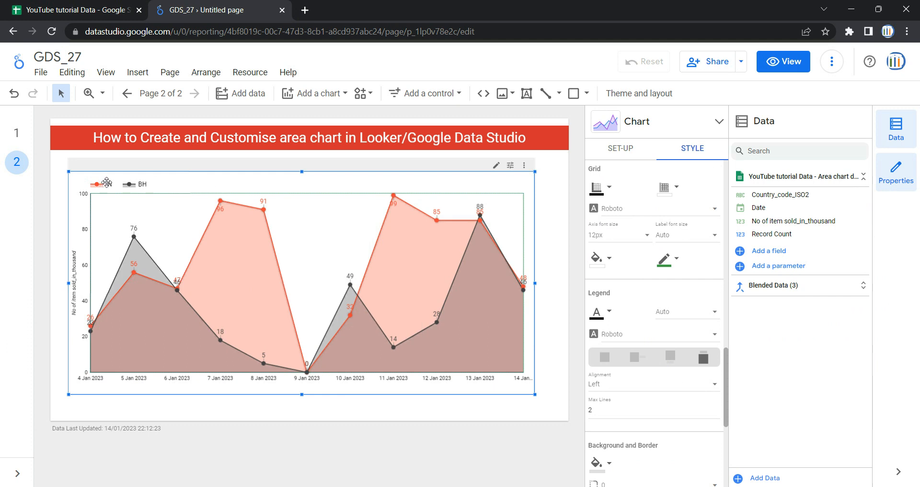
pyautogui.click(604, 363)
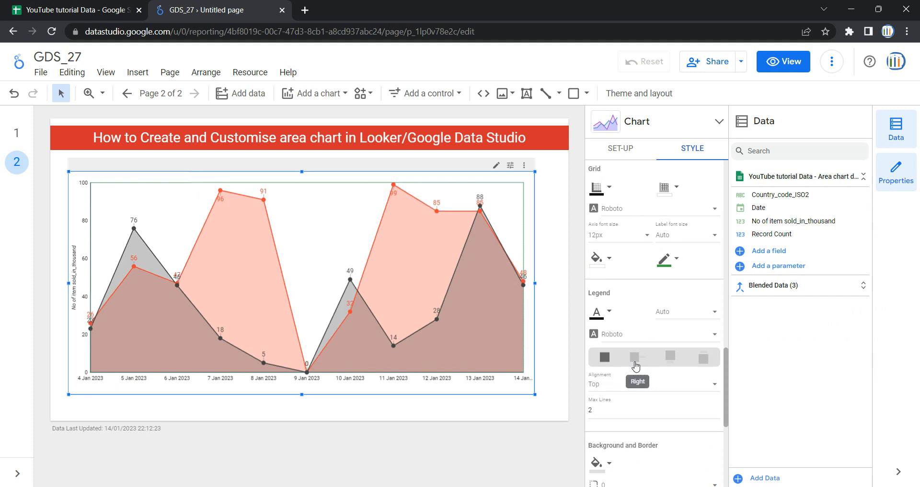
pyautogui.click(634, 357)
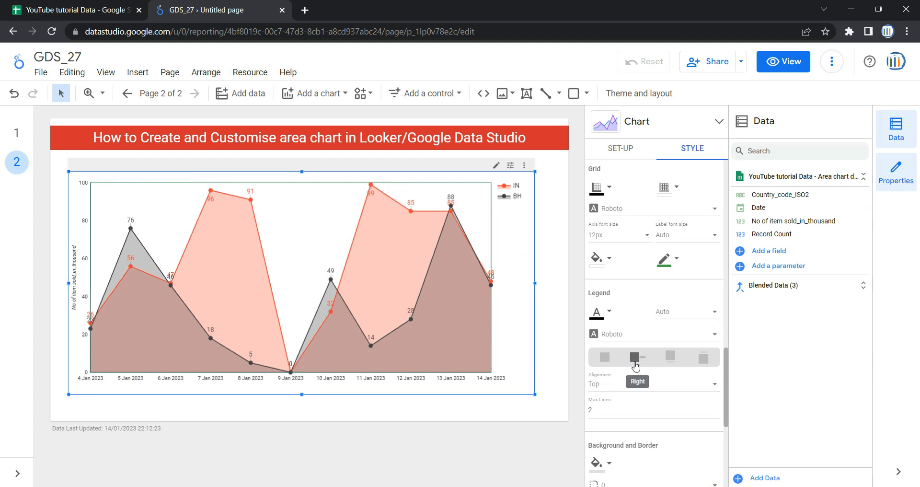
pyautogui.click(671, 357)
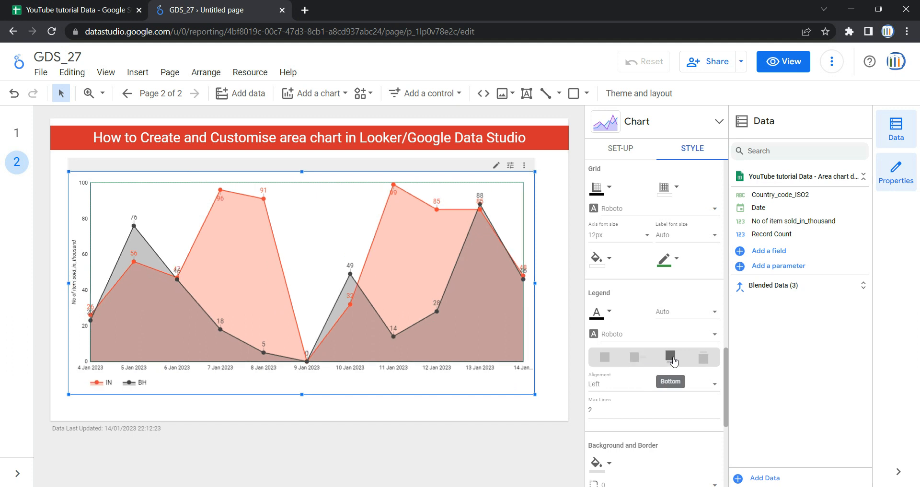
pyautogui.click(701, 364)
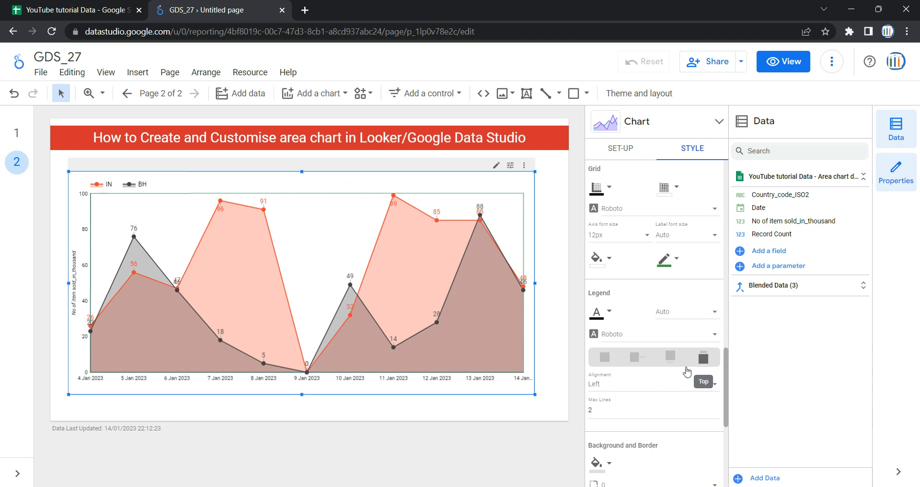
# - Try the Centre and Right alignments for the chart's legend, then return it to Left
pyautogui.scroll(-1, 642, 383)
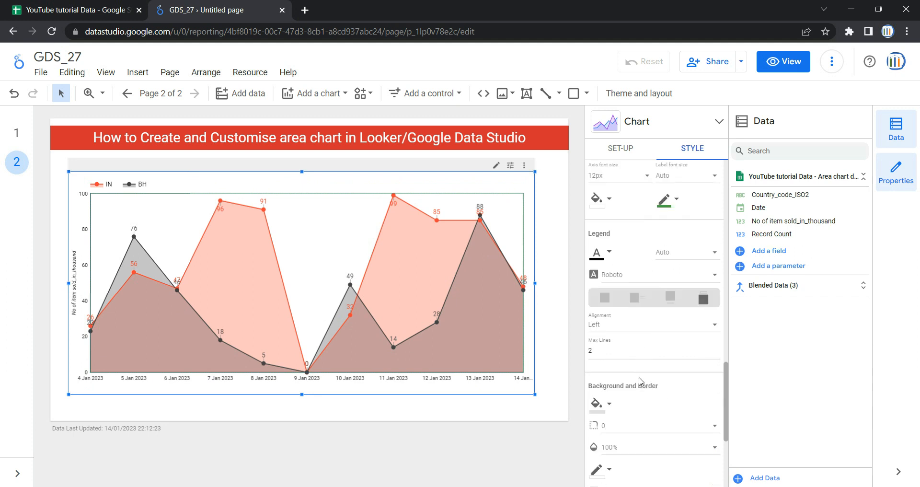
pyautogui.click(600, 324)
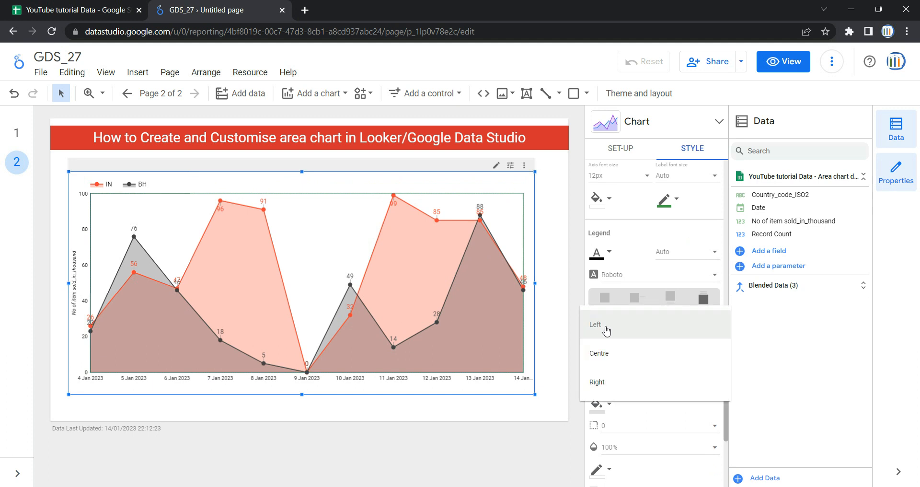
pyautogui.click(606, 331)
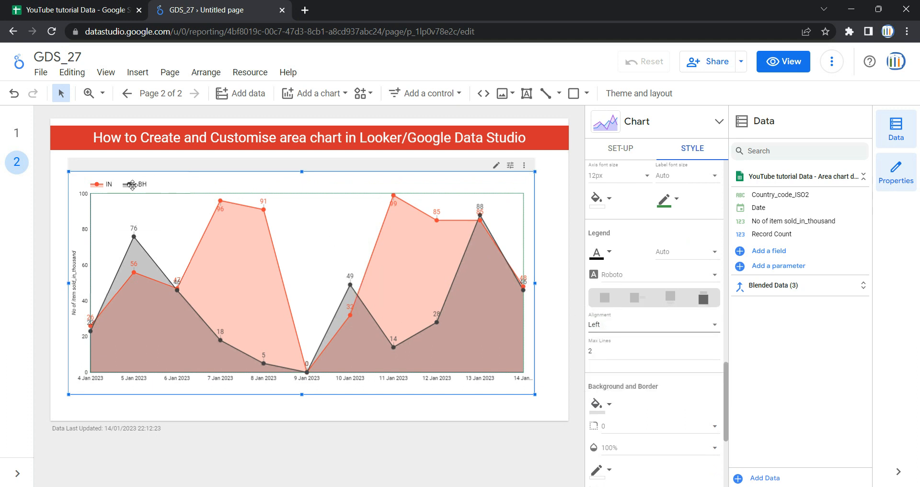
pyautogui.click(653, 327)
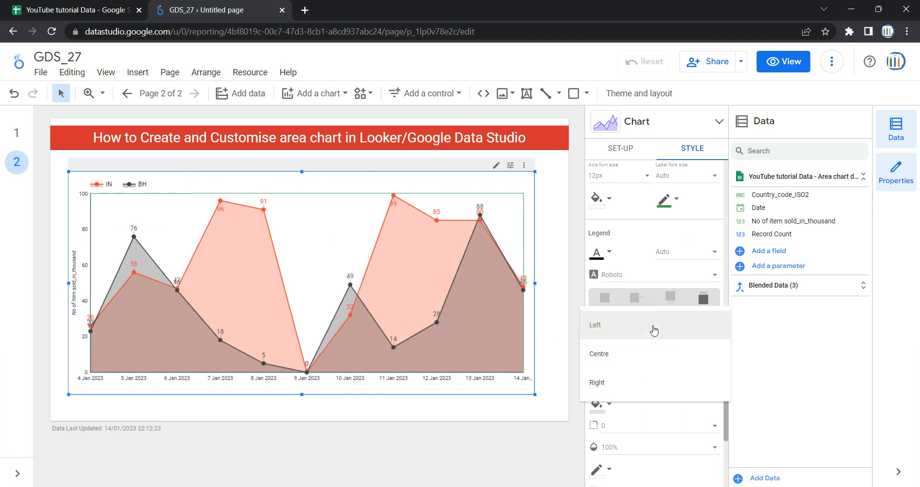
pyautogui.click(652, 359)
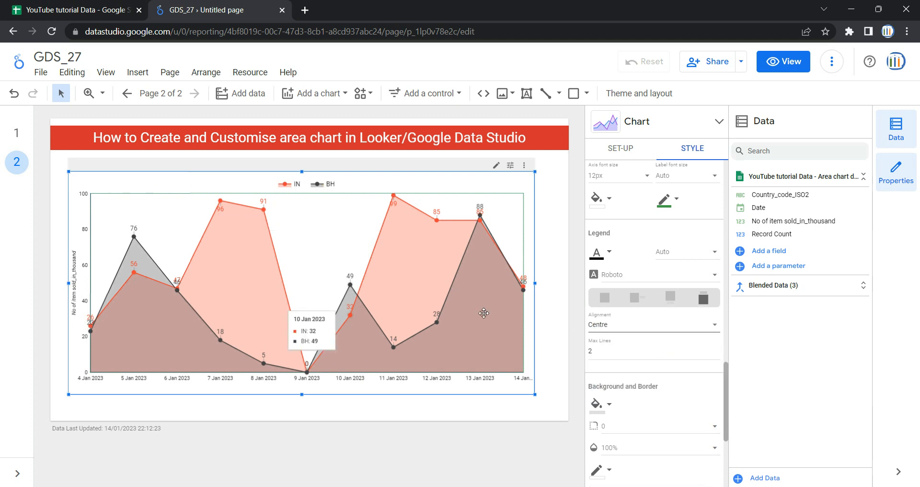
pyautogui.click(618, 328)
pyautogui.click(633, 355)
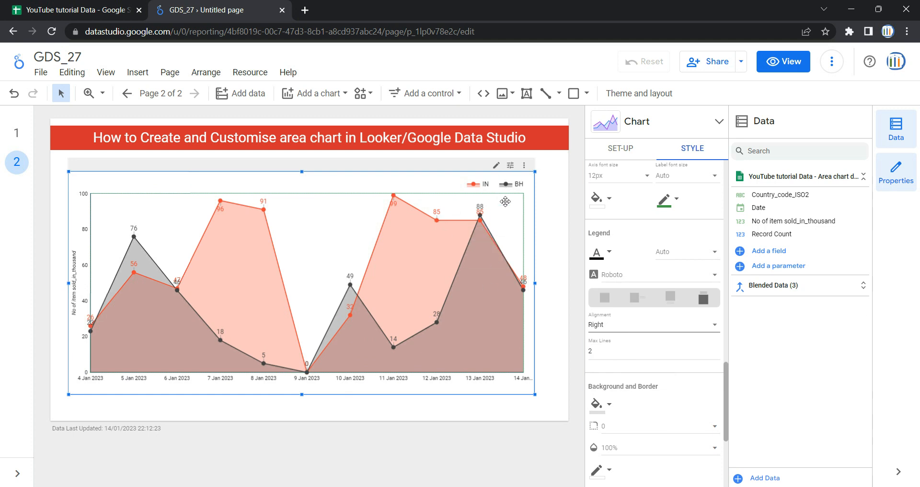
pyautogui.click(643, 332)
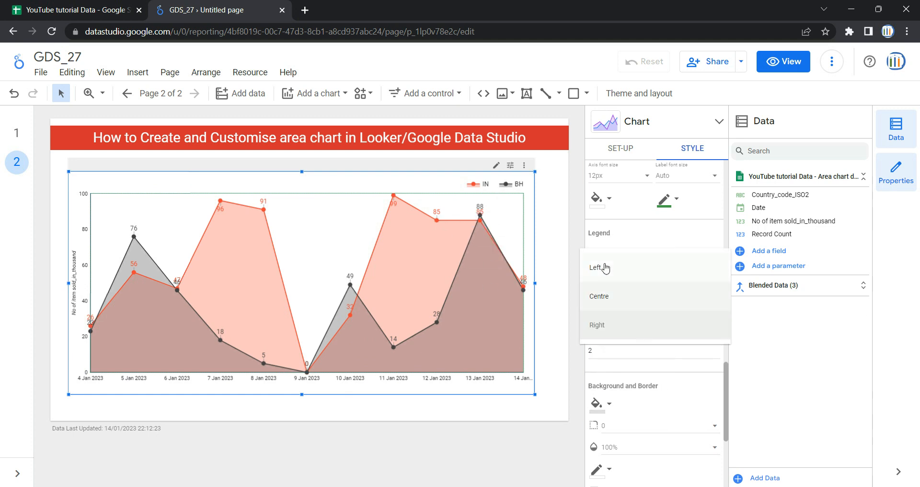
pyautogui.click(606, 267)
# - Align the chart's legend to the centre and set its maximum lines to 1
pyautogui.click(610, 315)
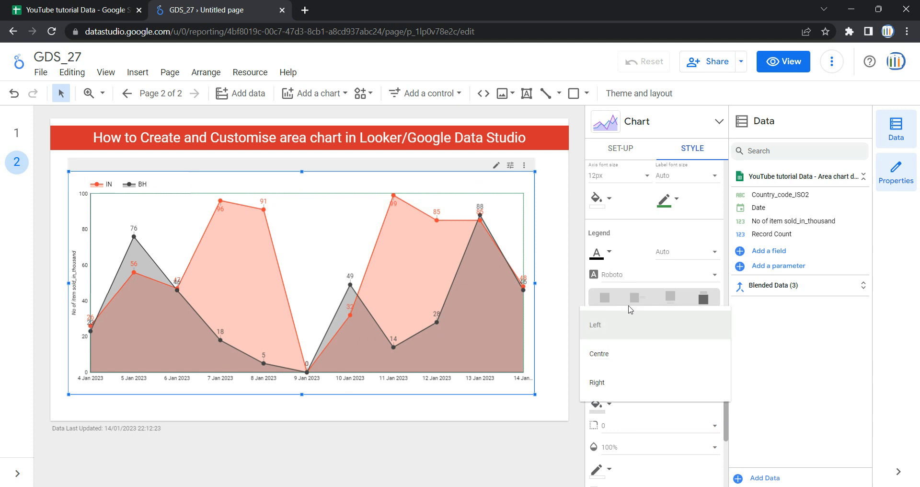
pyautogui.click(635, 356)
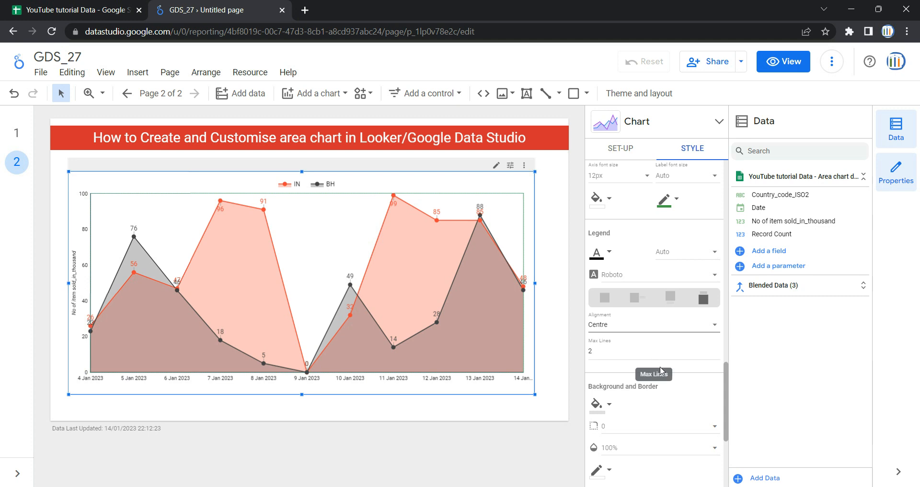
pyautogui.click(714, 349)
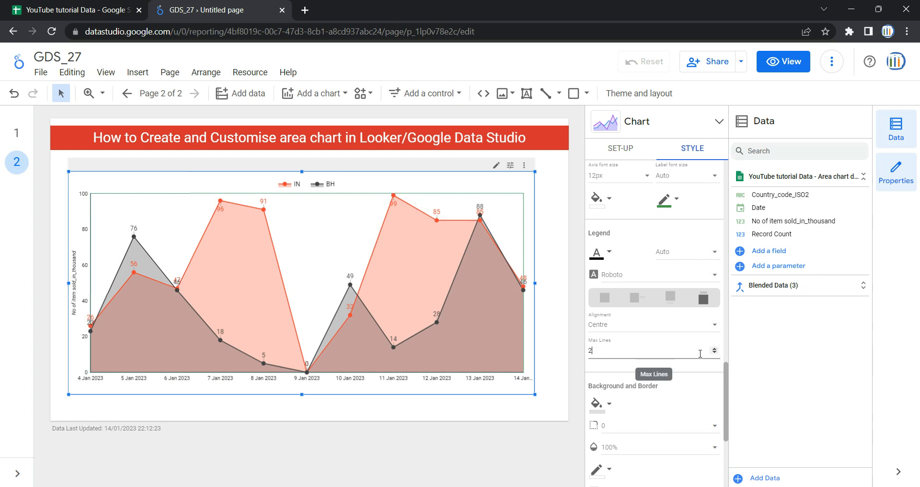
# - Try cyan, light blue and light purple as the chart's background colour
pyautogui.scroll(-3, 700, 354)
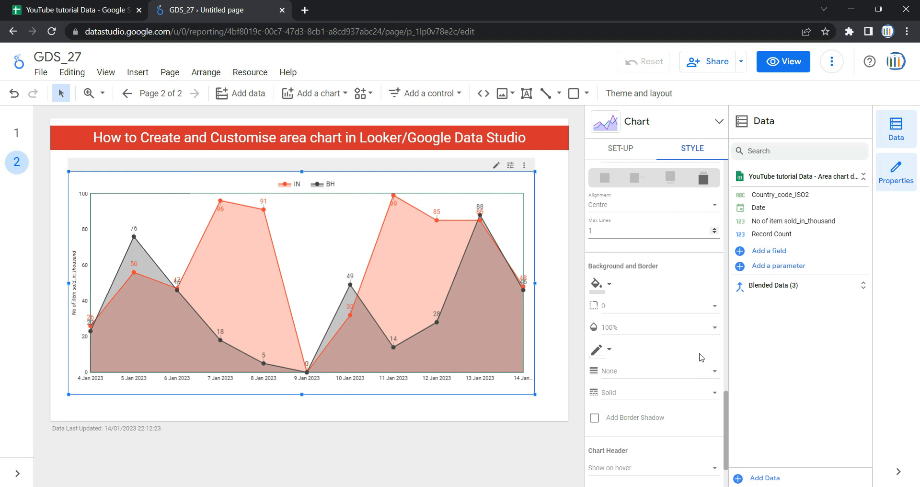
pyautogui.scroll(-1, 700, 355)
pyautogui.scroll(1, 700, 355)
pyautogui.click(608, 287)
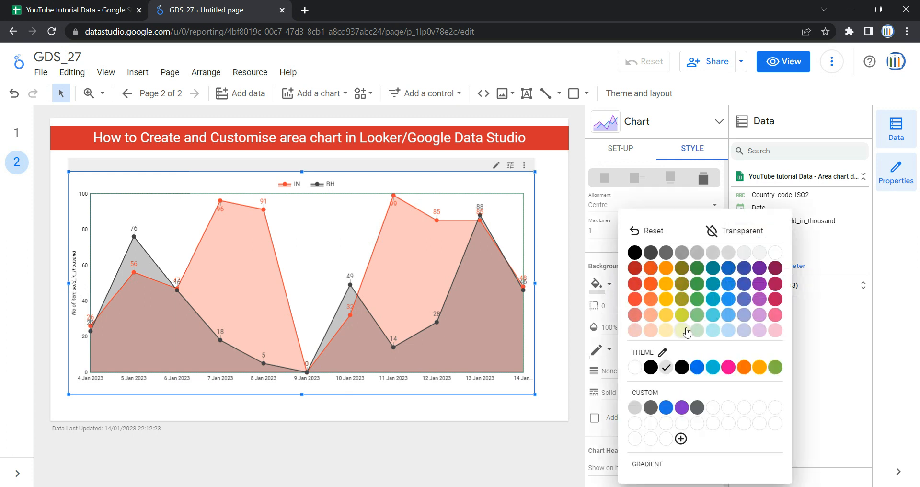
pyautogui.click(713, 315)
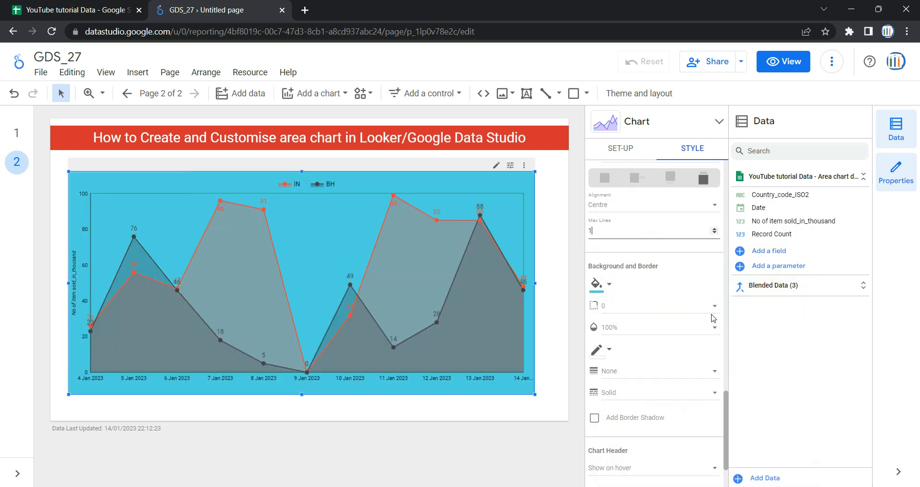
pyautogui.click(599, 286)
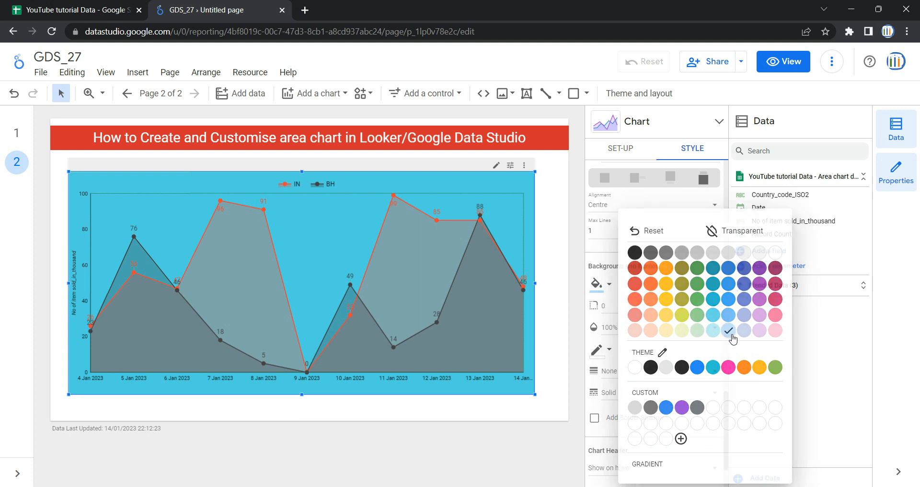
pyautogui.click(728, 331)
pyautogui.click(594, 287)
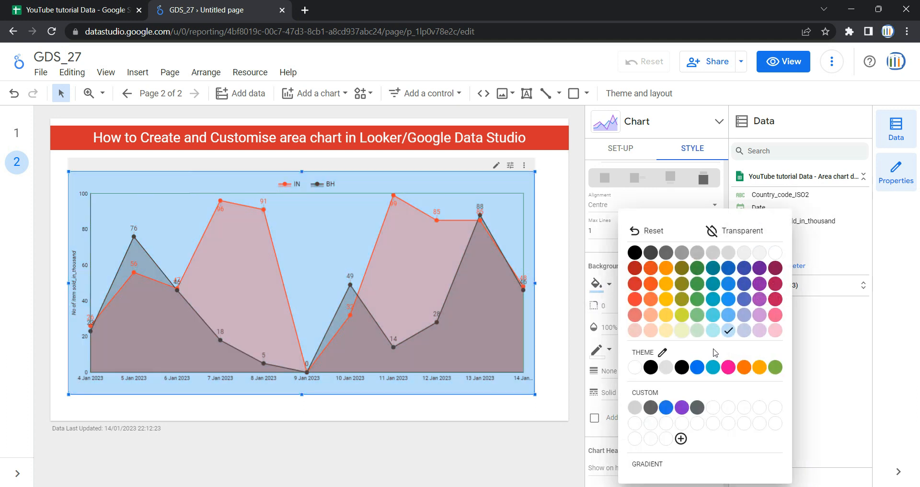
pyautogui.click(758, 334)
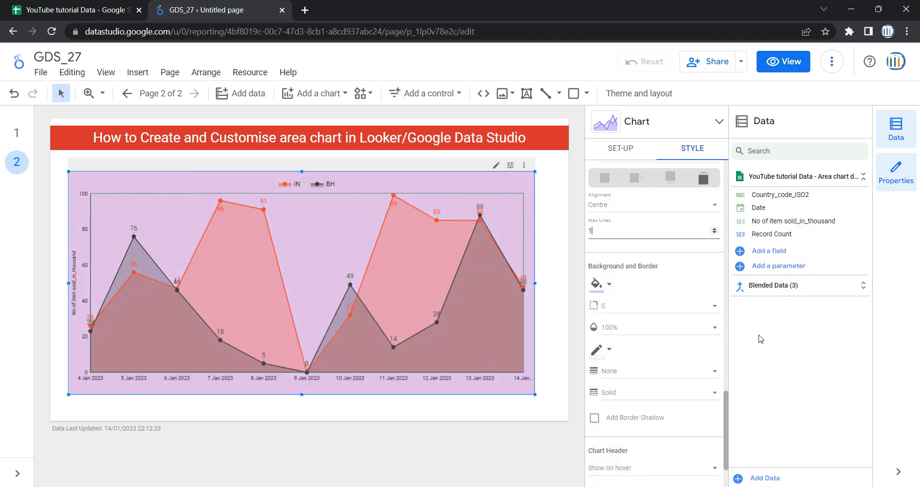
# - Set the chart's background colour to light yellow and its border radius to 100
pyautogui.click(604, 283)
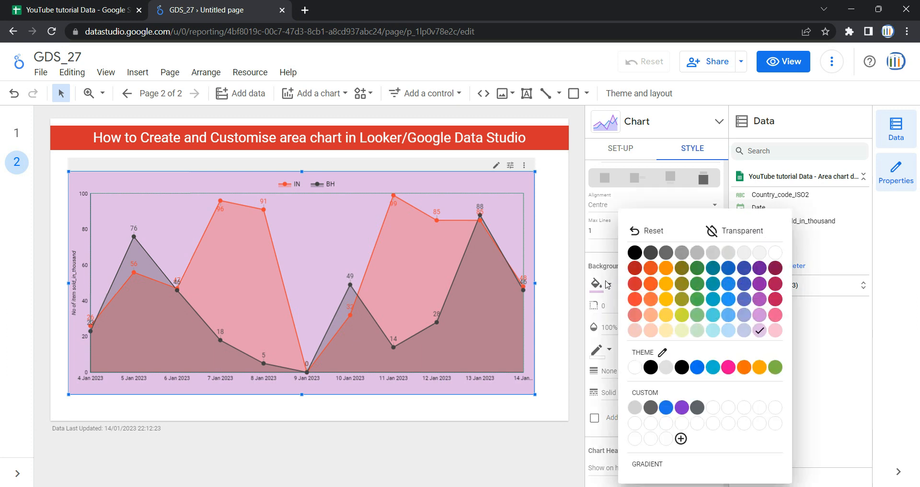
pyautogui.click(665, 332)
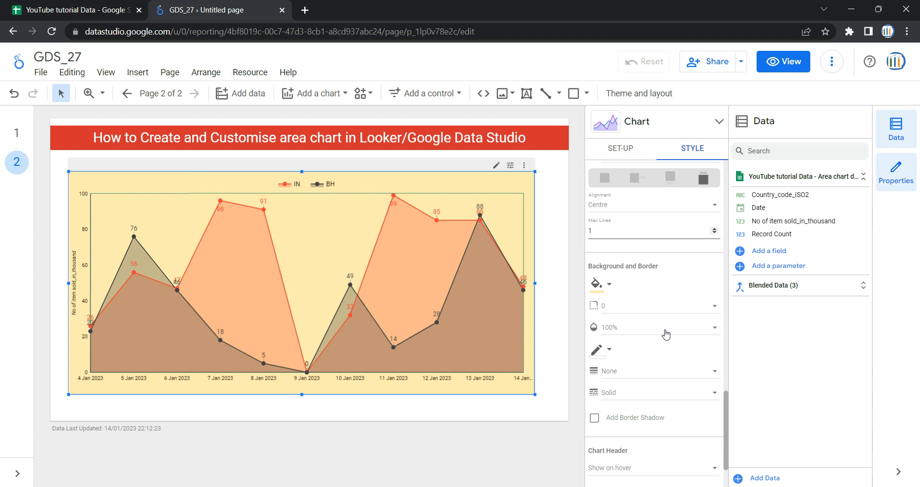
pyautogui.click(610, 312)
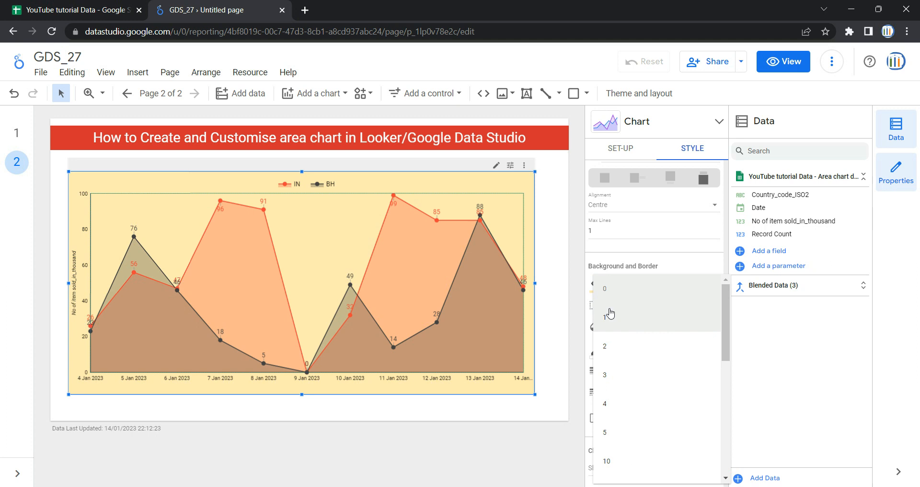
pyautogui.scroll(-6, 623, 330)
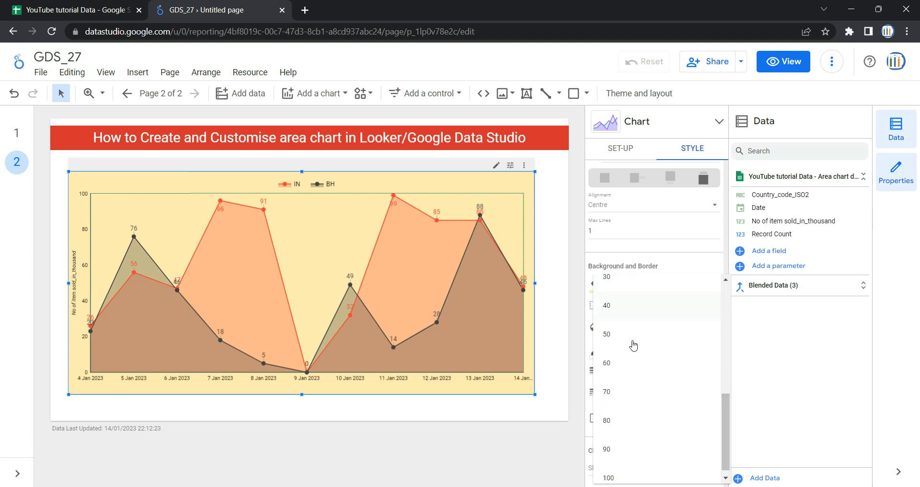
pyautogui.click(654, 468)
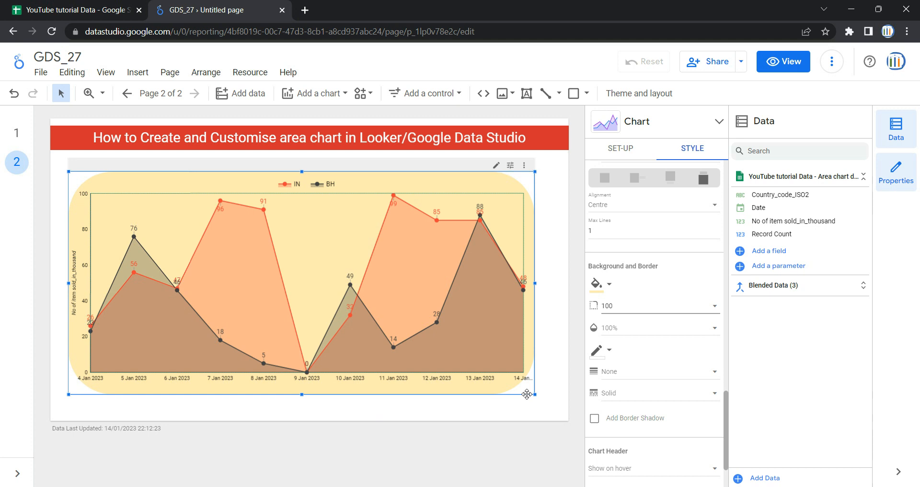
# - Try 0% and 90% opacity for the chart, then return it to 100%
pyautogui.click(638, 330)
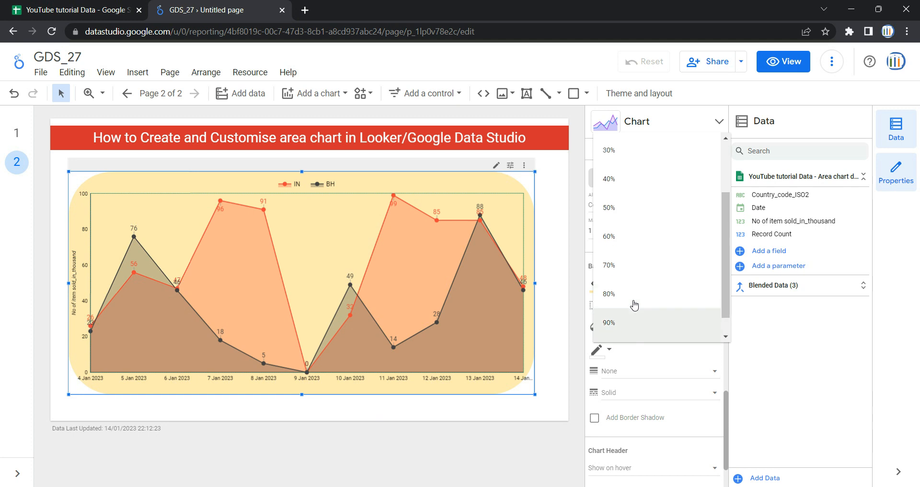
pyautogui.scroll(3, 632, 303)
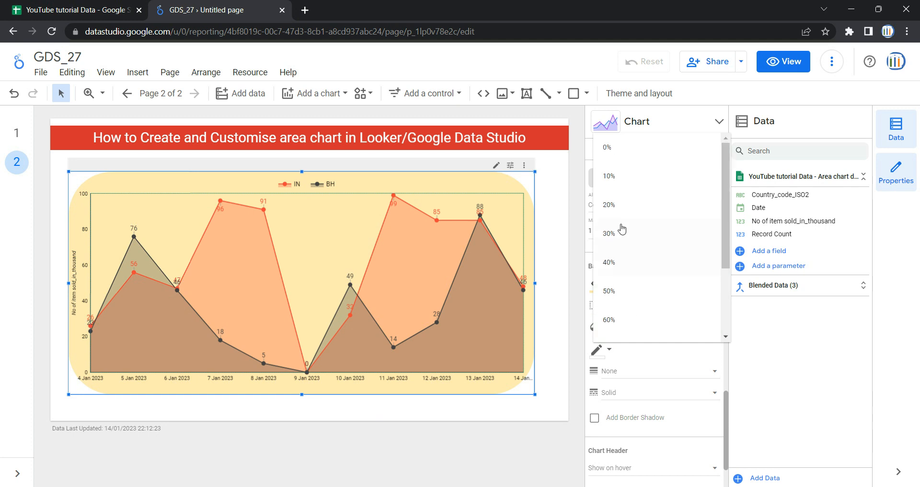
pyautogui.click(590, 146)
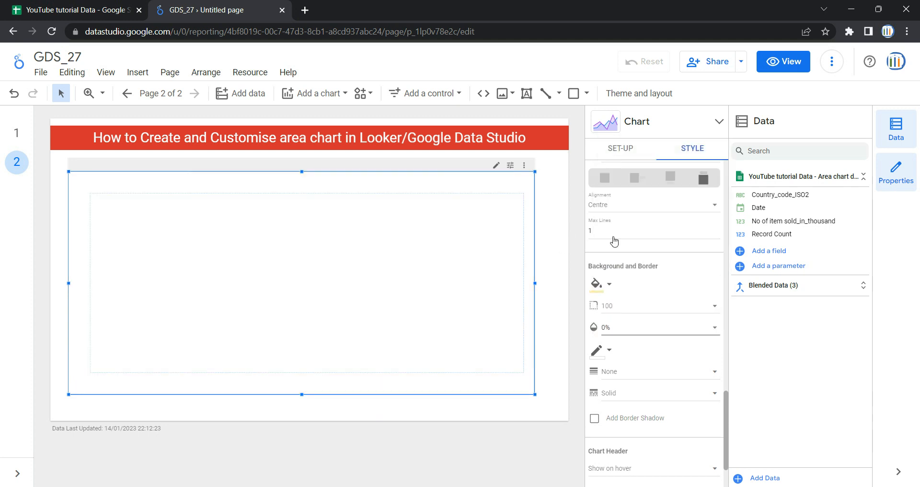
pyautogui.click(646, 329)
pyautogui.scroll(-3, 661, 399)
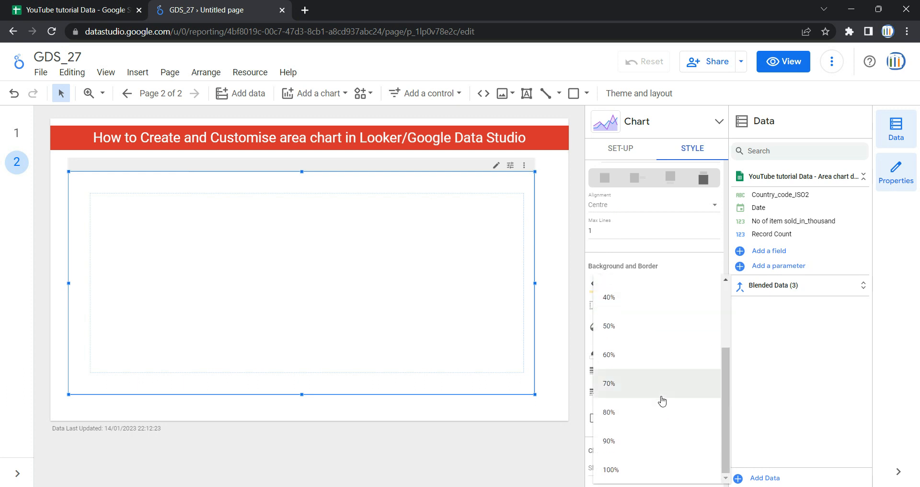
pyautogui.click(667, 452)
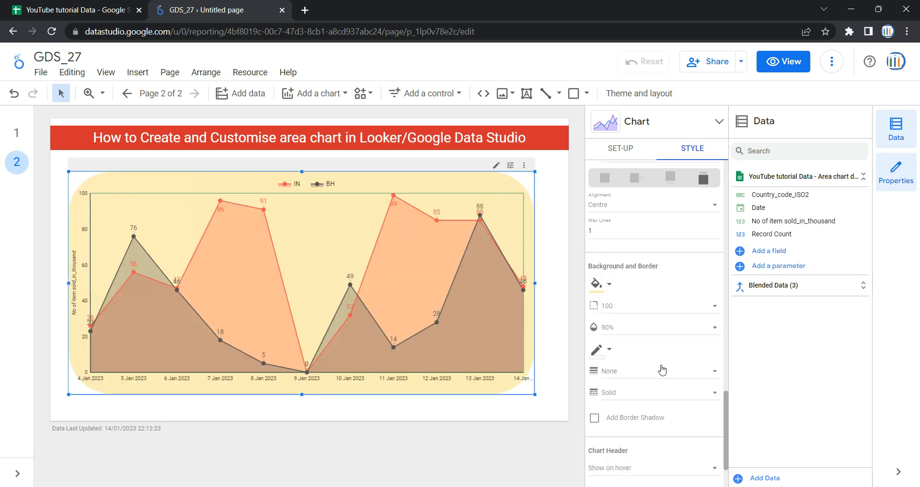
pyautogui.click(661, 330)
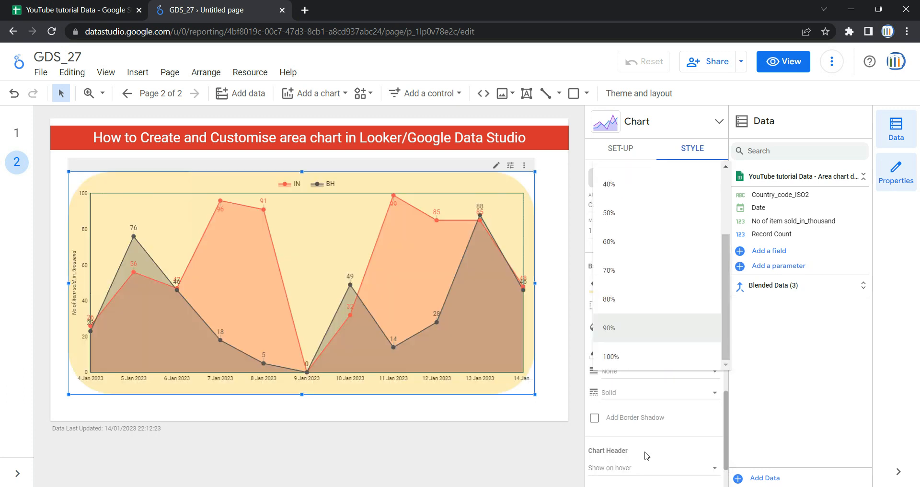
pyautogui.click(646, 362)
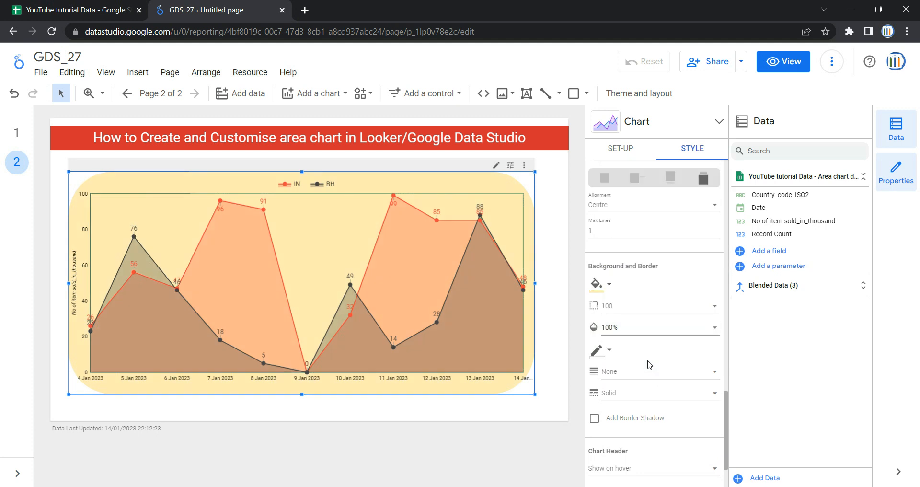
# - Give the chart a pink outer border with a weight of 4 and the Double line style
pyautogui.scroll(-2, 653, 326)
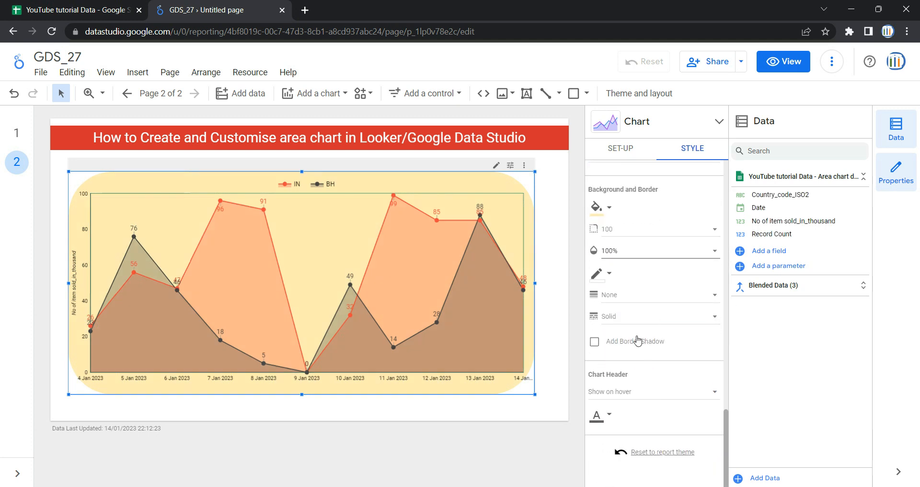
pyautogui.click(609, 274)
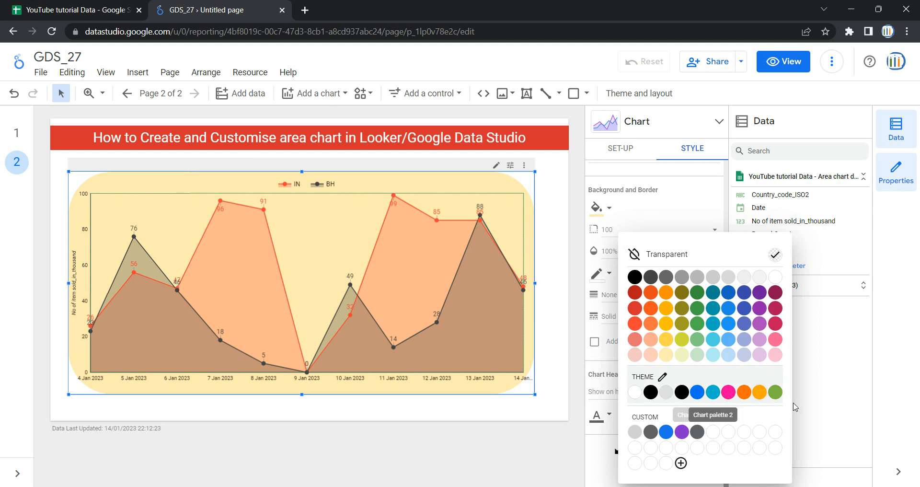
pyautogui.click(728, 392)
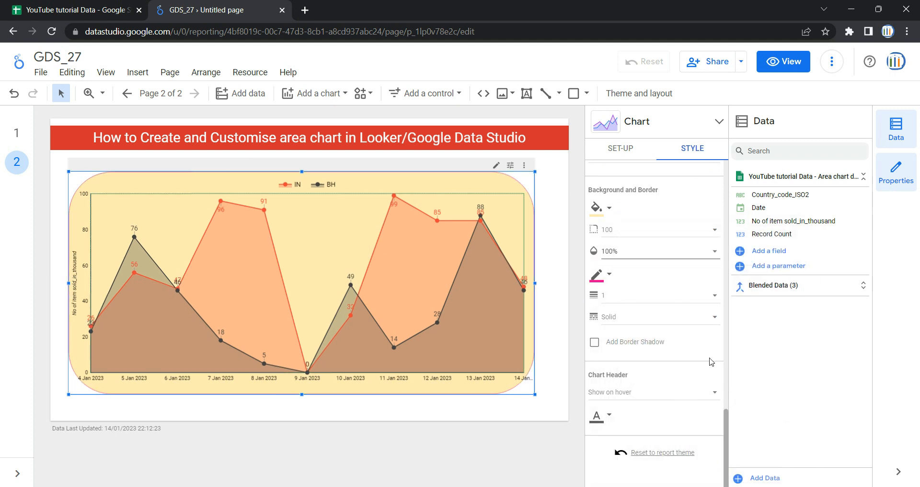
pyautogui.click(611, 301)
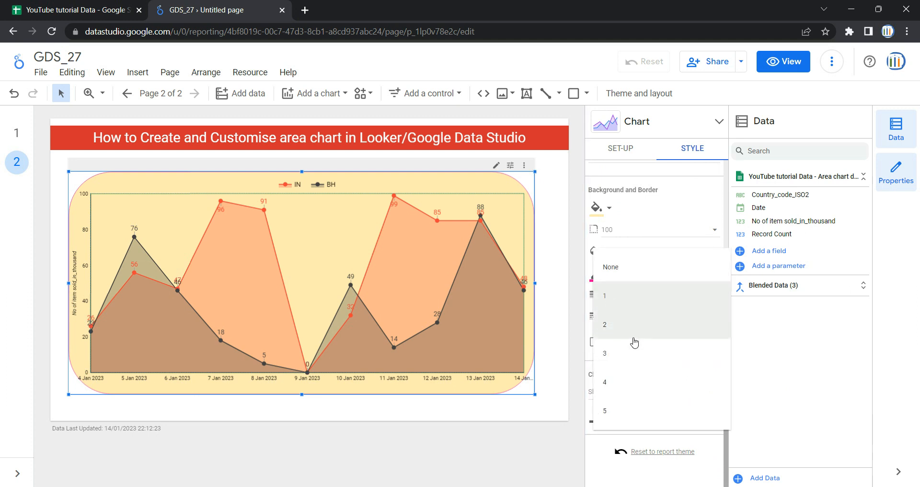
pyautogui.click(636, 383)
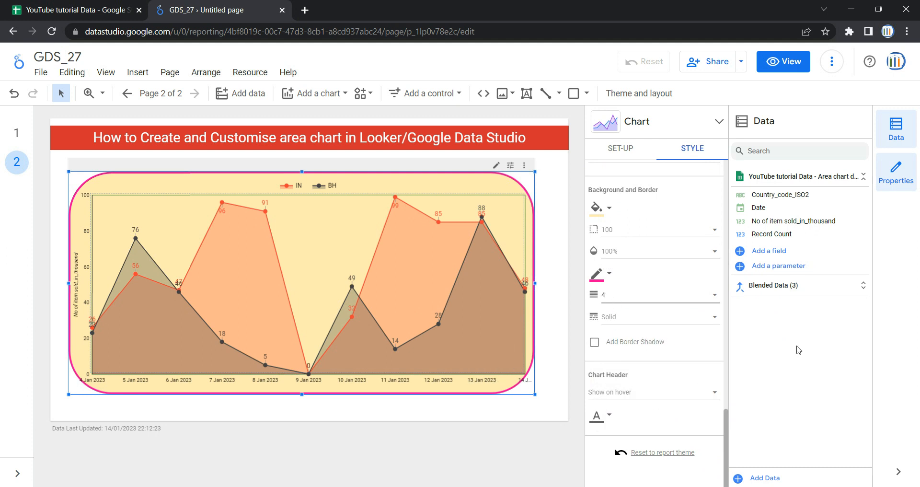
pyautogui.click(634, 325)
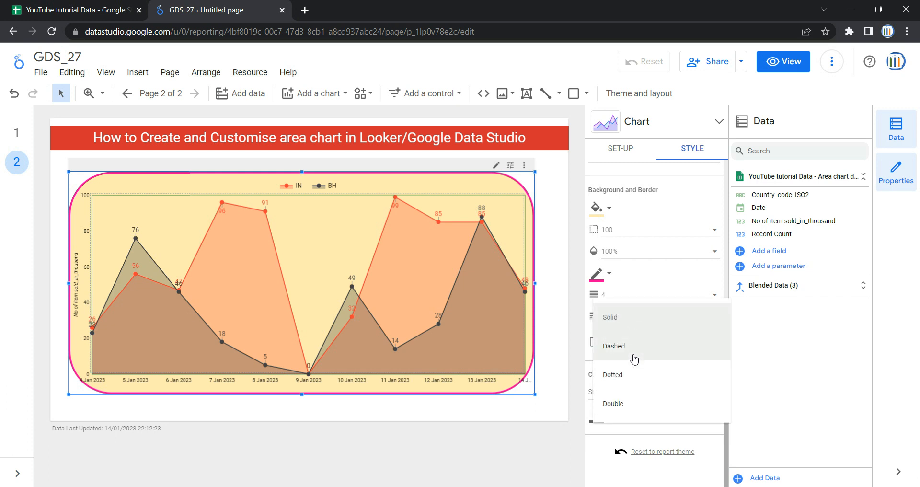
pyautogui.click(637, 406)
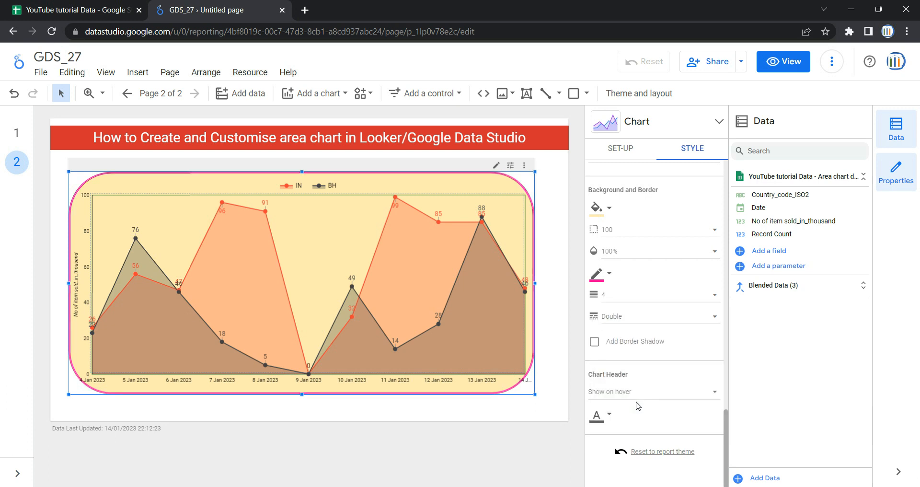
# - Try the Dashed, Dotted and Double line styles for the chart's outer border
pyautogui.click(624, 322)
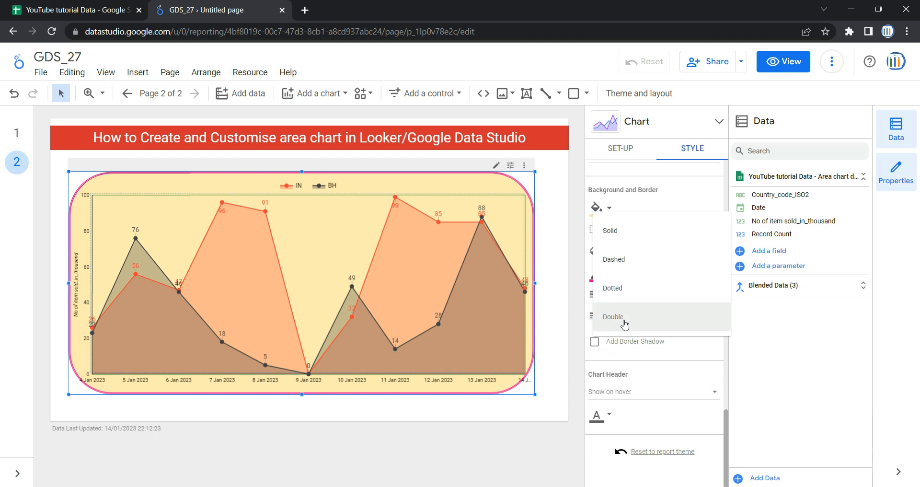
pyautogui.click(636, 259)
pyautogui.click(637, 314)
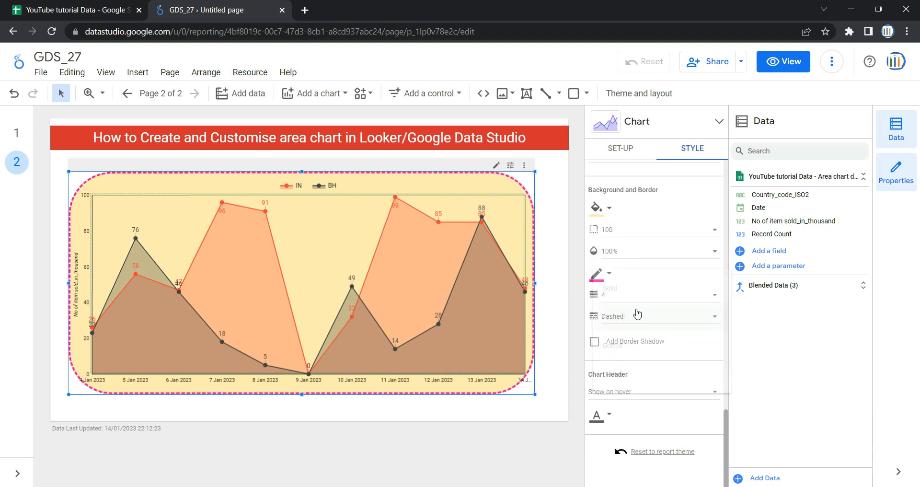
pyautogui.click(643, 346)
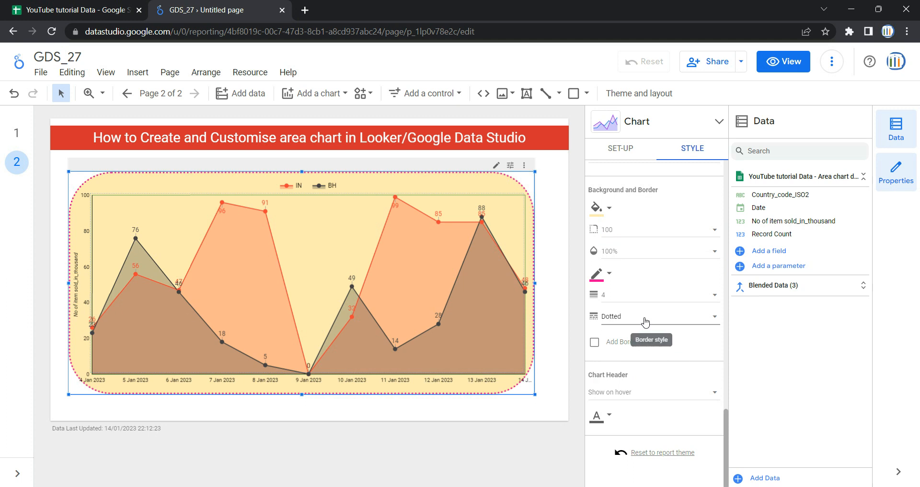
pyautogui.click(642, 318)
pyautogui.click(650, 358)
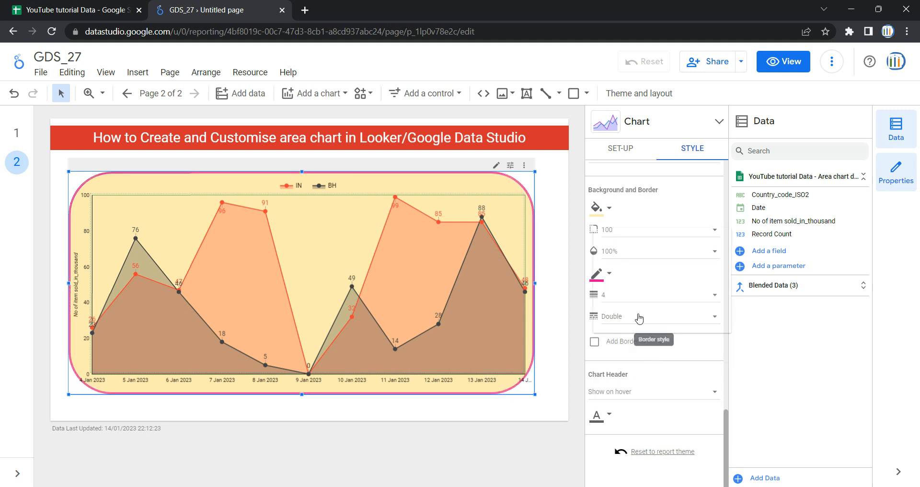
# - Set the chart's border style to Dashed and show the report in view mode
pyautogui.click(639, 315)
pyautogui.click(654, 266)
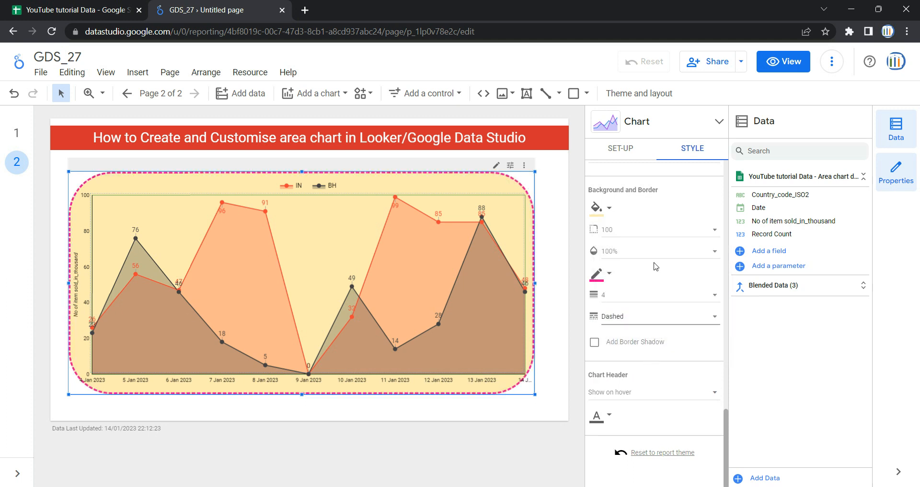
pyautogui.click(564, 397)
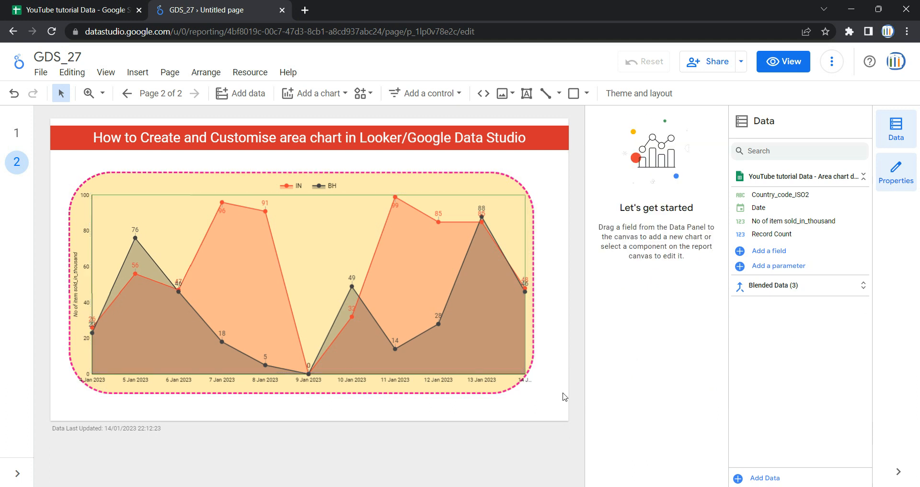
pyautogui.click(784, 61)
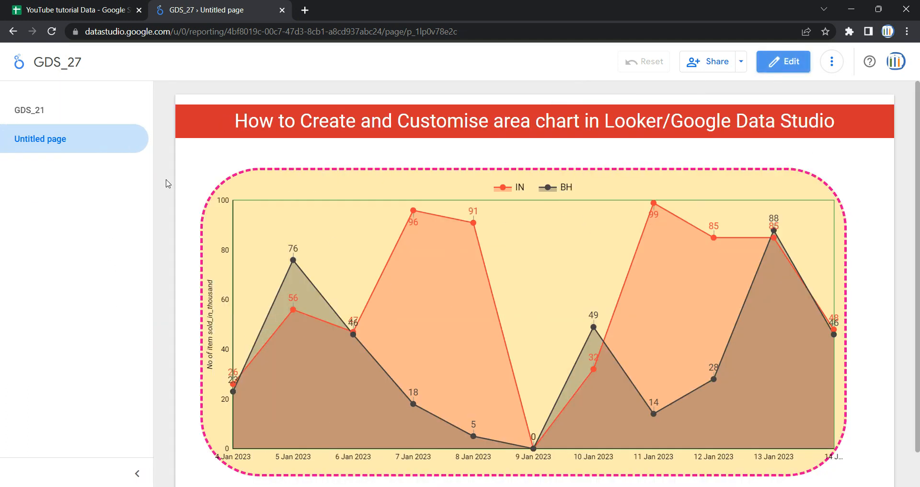
pyautogui.scroll(-1, 167, 184)
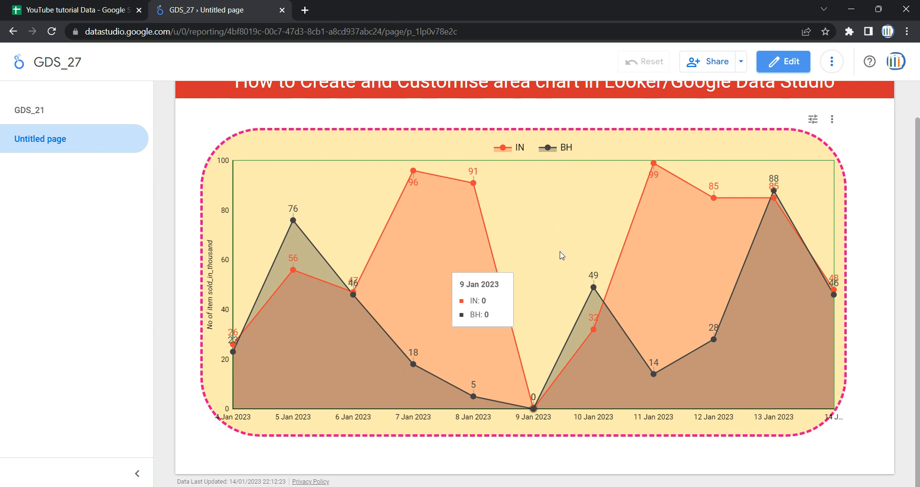
# - Switch to the YouTube tutorial Data spreadsheet and undo the latest Date column edits, restoring the 09/01/2023 dates and the TODAY() formulas
pyautogui.click(106, 7)
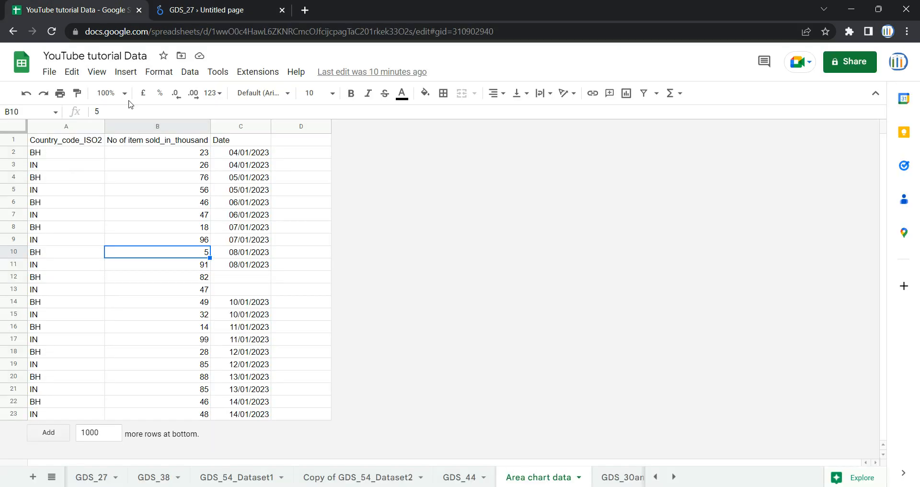
pyautogui.click(242, 266)
pyautogui.hotkey('ctrl', 'z')
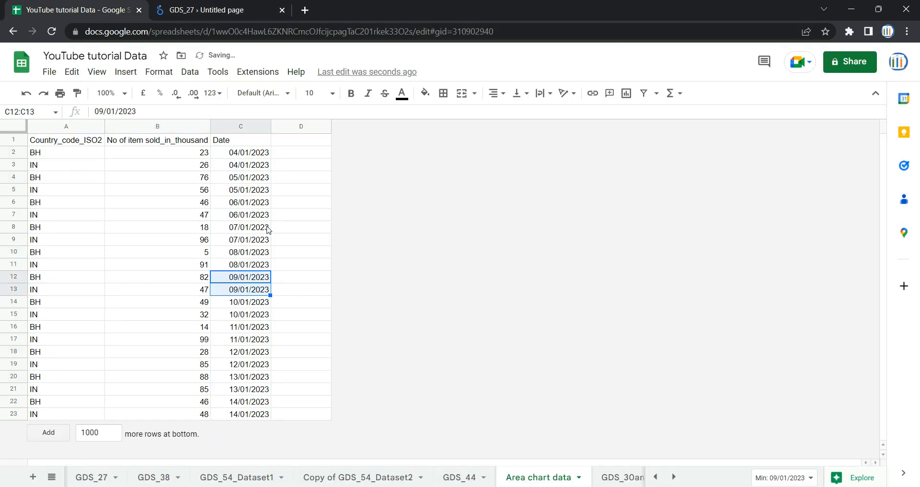
pyautogui.hotkey('ctrl', 'z')
pyautogui.hotkey('ctrl', 'z')
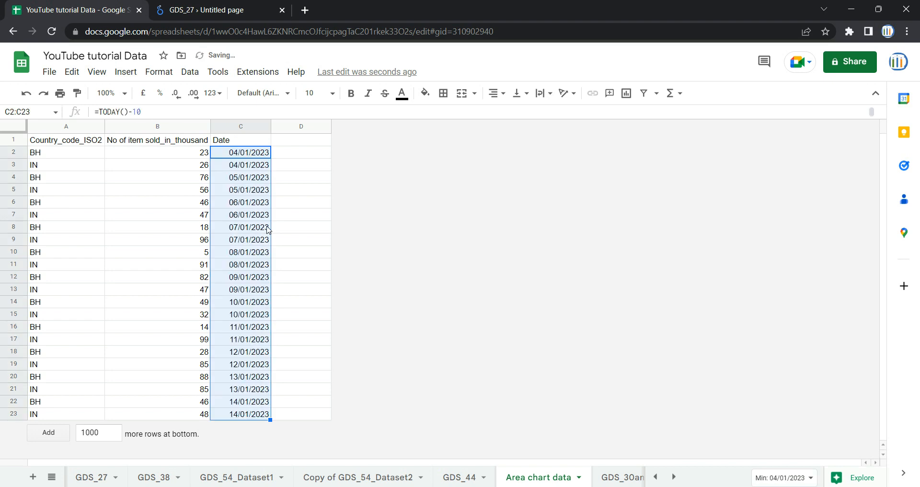
# - Switch back to the GDS_27 report and refresh its data
pyautogui.click(211, 10)
pyautogui.click(838, 67)
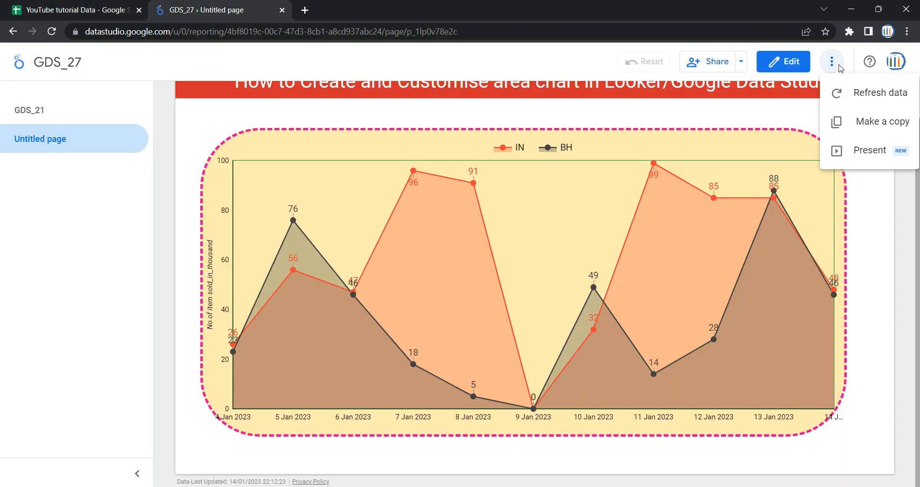
pyautogui.click(852, 88)
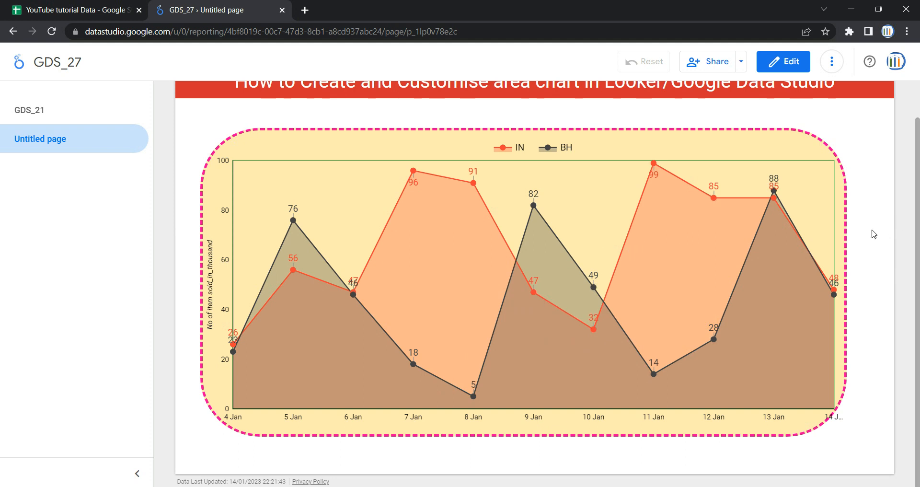
# - Collapse the report's page navigation and review the area chart
pyautogui.scroll(2, 849, 235)
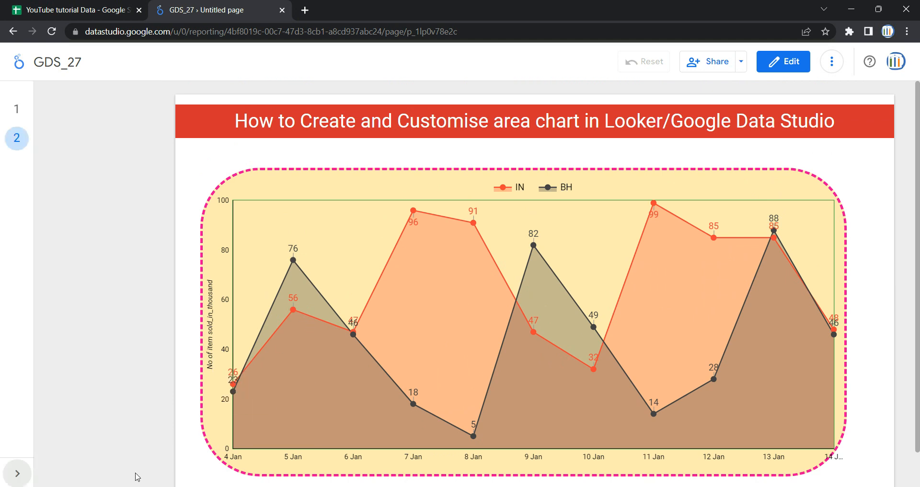
pyautogui.click(136, 474)
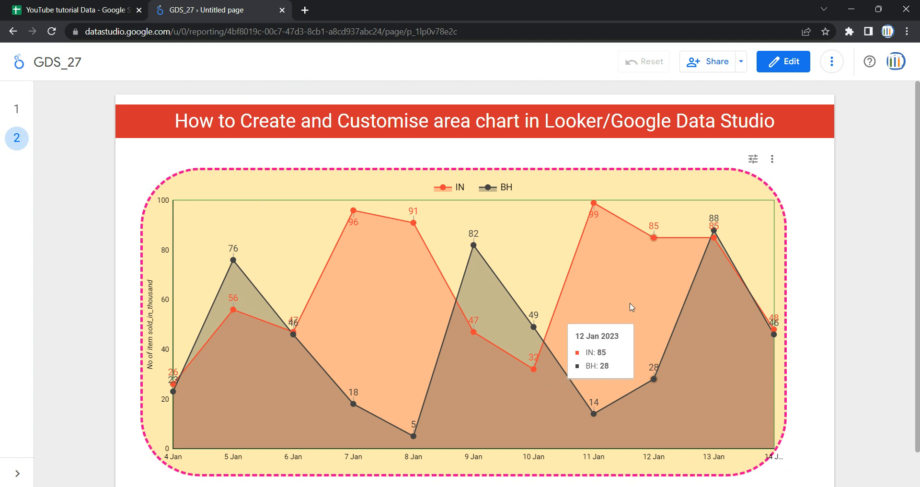
pyautogui.scroll(-1, 631, 308)
pyautogui.scroll(1, 631, 308)
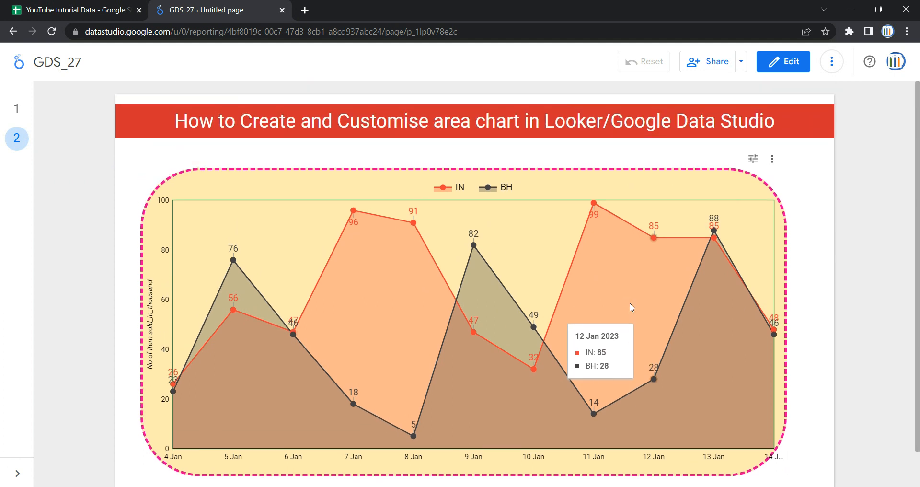